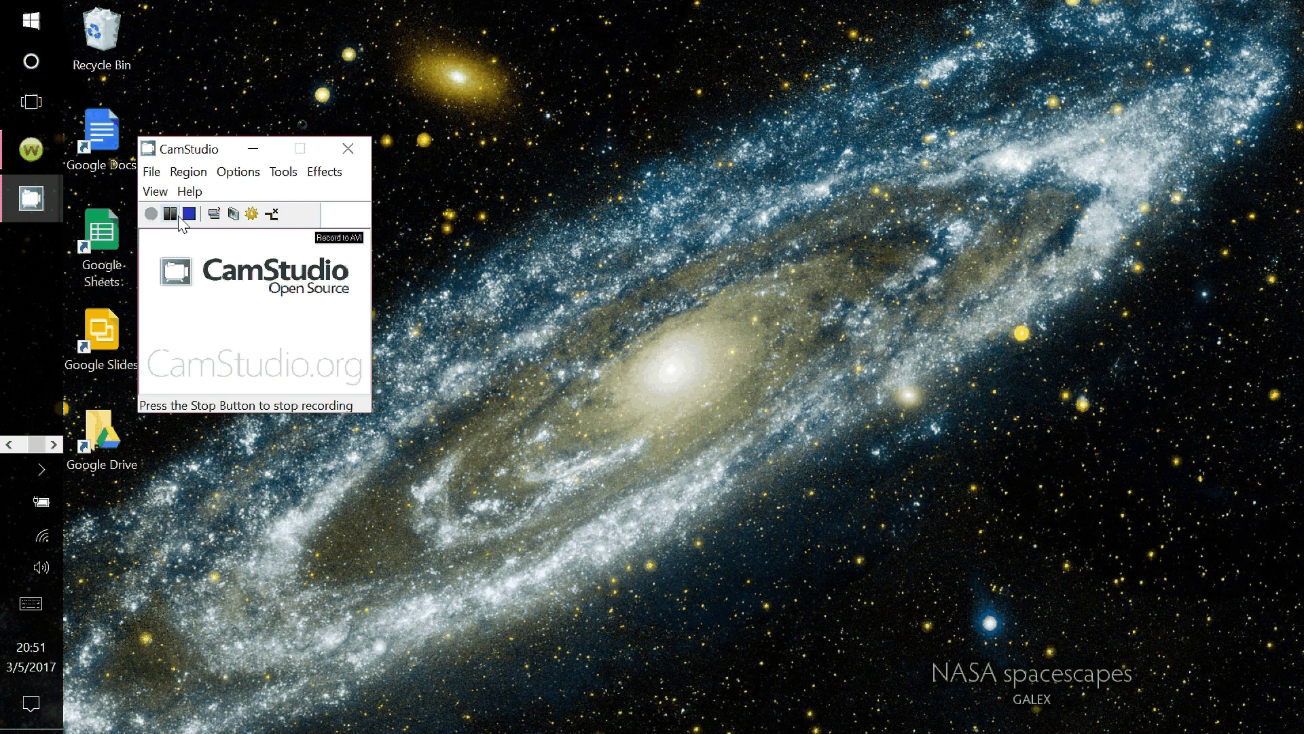
Launch Excel 2016 from the Windows Start app list and create a blank workbook, Book1
{"action": "key", "text": "super"}
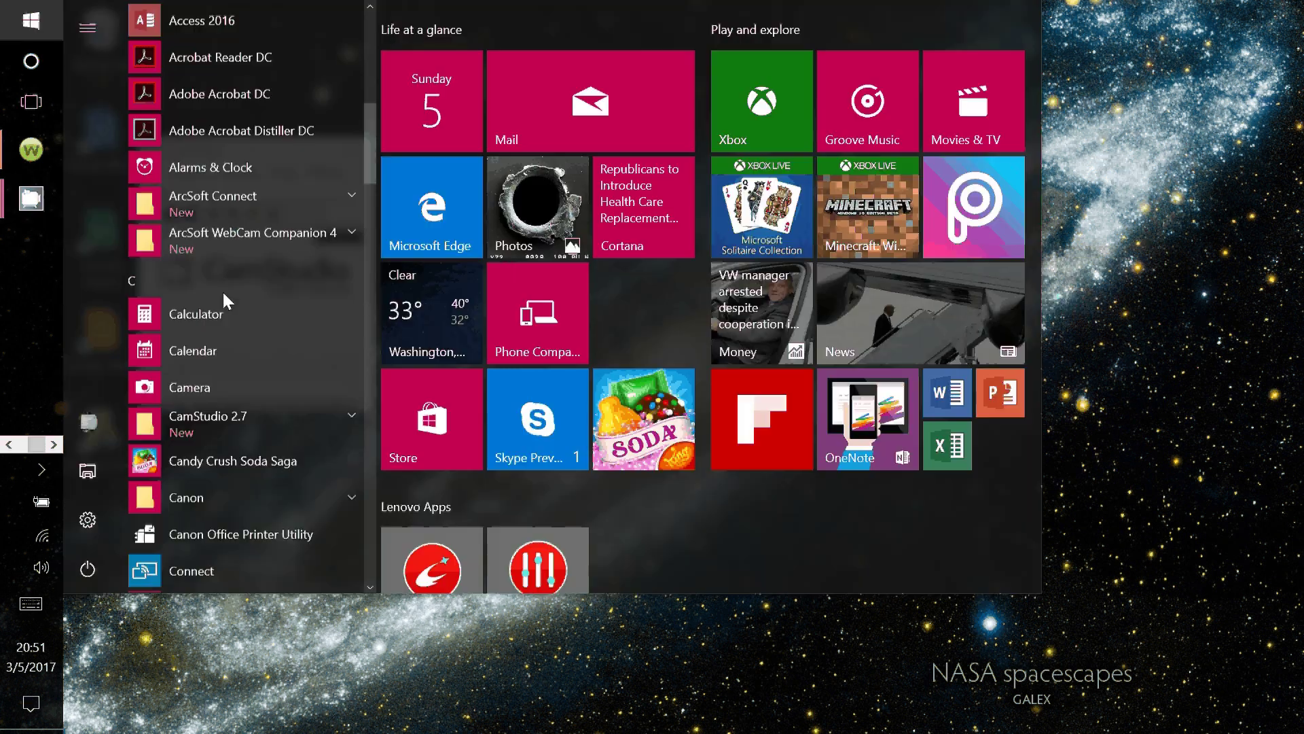
{"action": "scroll", "coordinate": [222, 291], "scroll_direction": "down", "scroll_amount": 5}
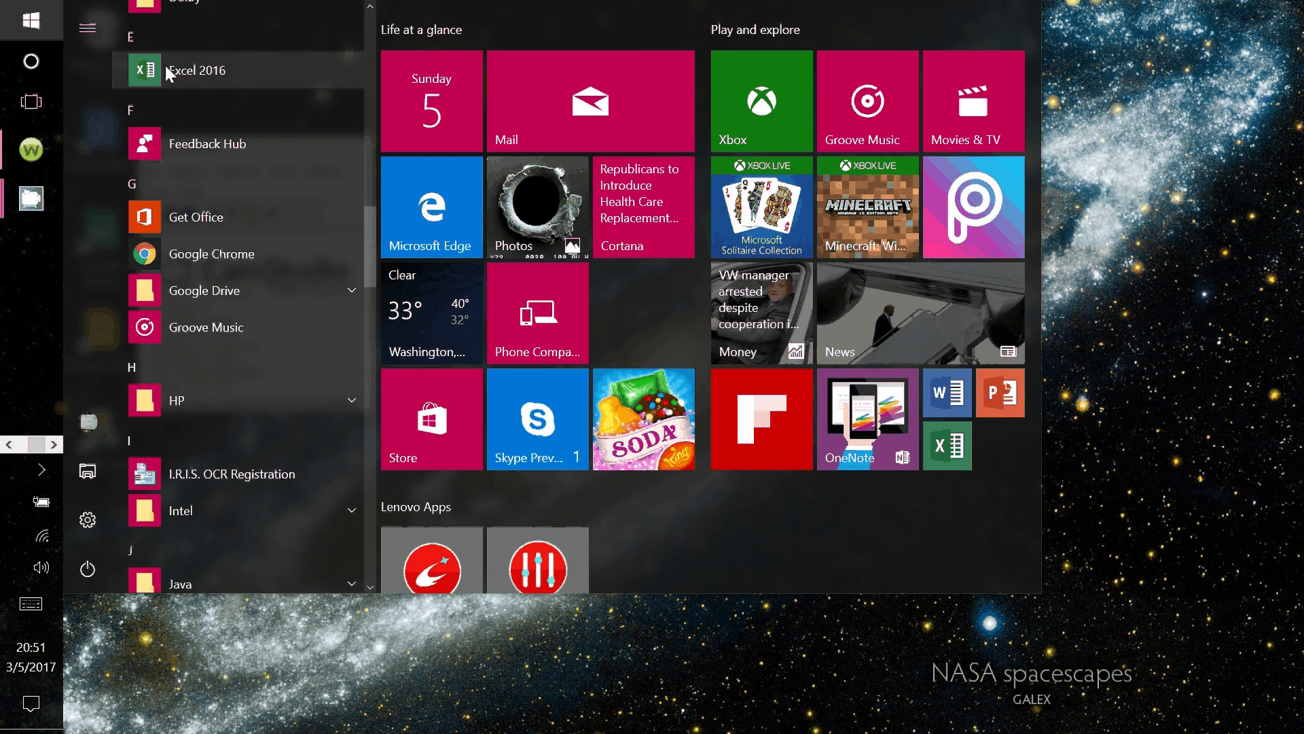
{"action": "left_click", "coordinate": [166, 66]}
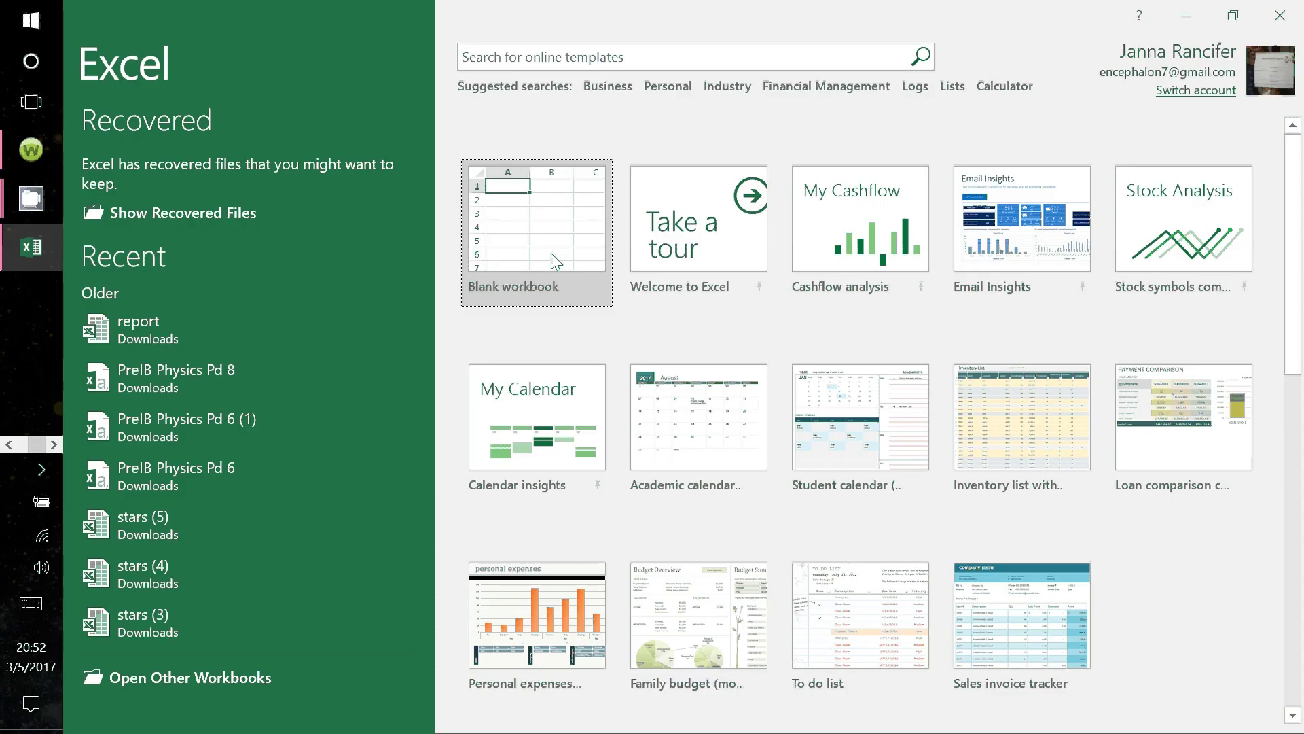
{"action": "left_click", "coordinate": [556, 262]}
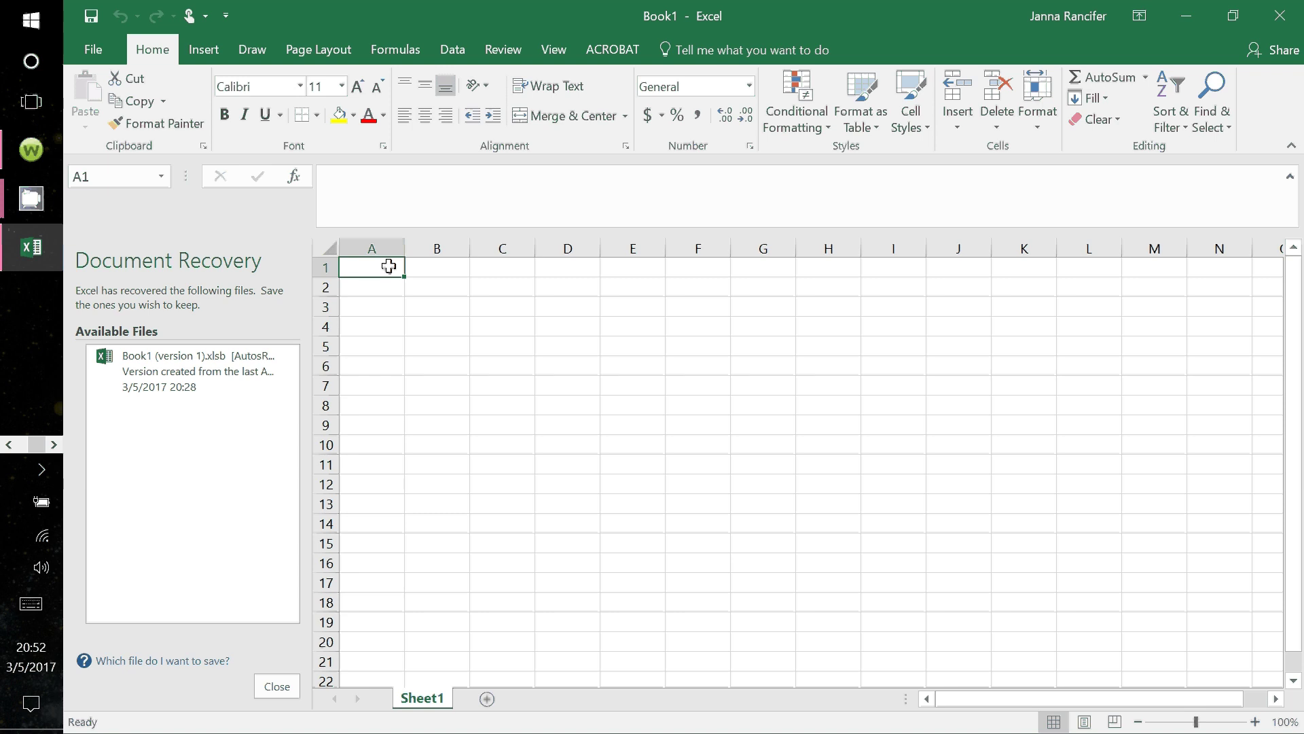
Enter the column headings 'incident' in A1 and 'refracted' in B1
{"action": "type", "text": "incident"}
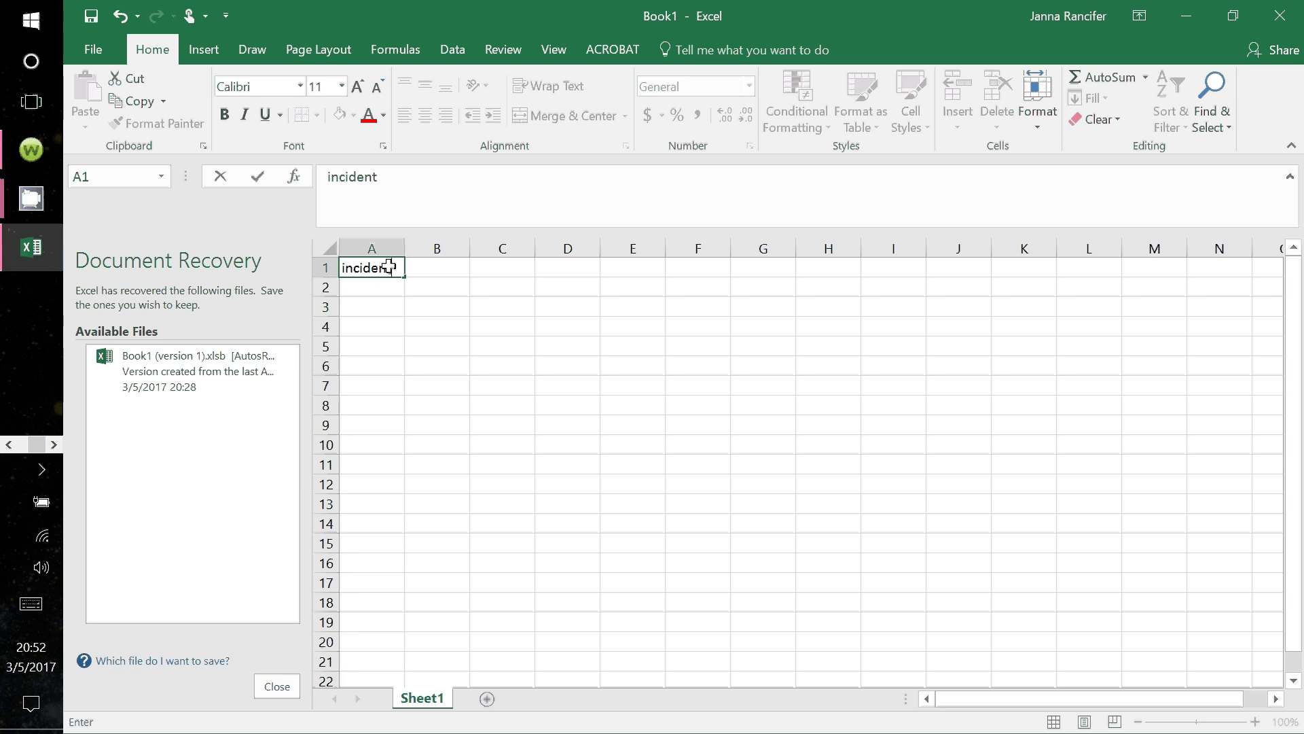
{"action": "key", "text": "Return"}
{"action": "left_click", "coordinate": [436, 280]}
{"action": "left_click", "coordinate": [446, 268]}
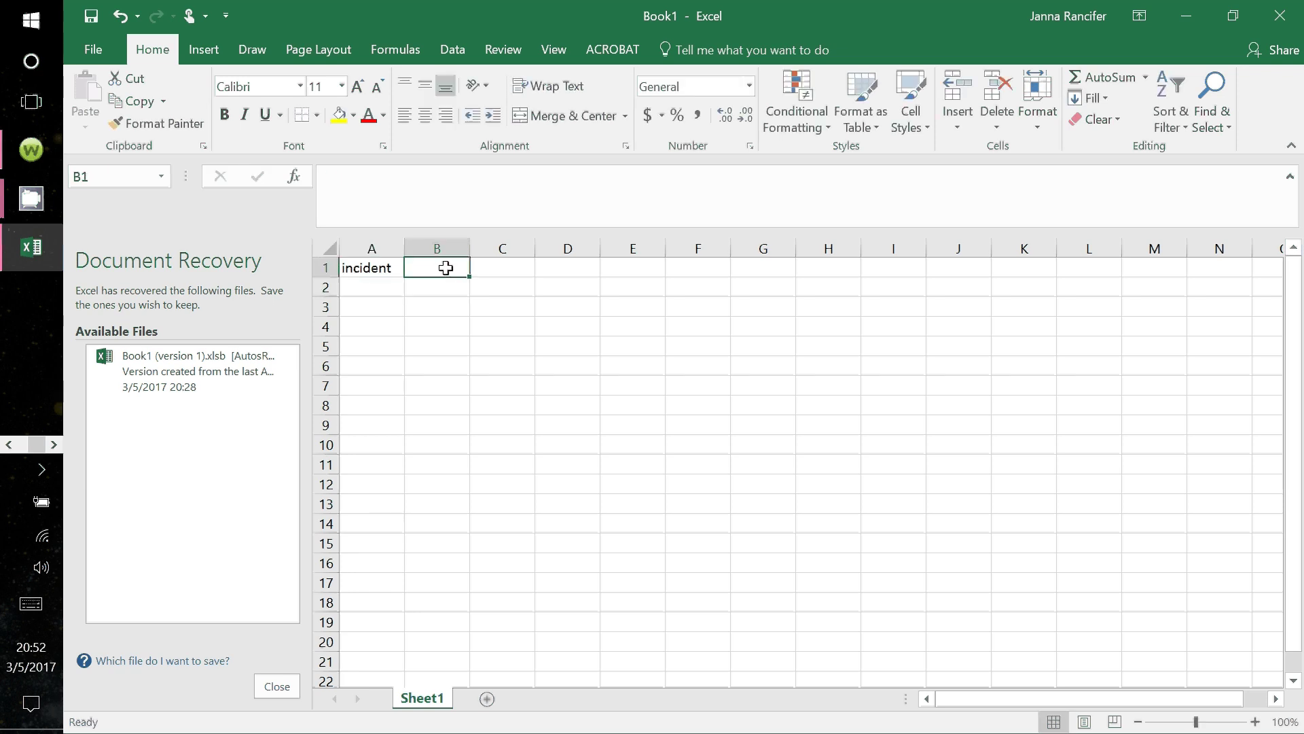
{"action": "type", "text": "refracted"}
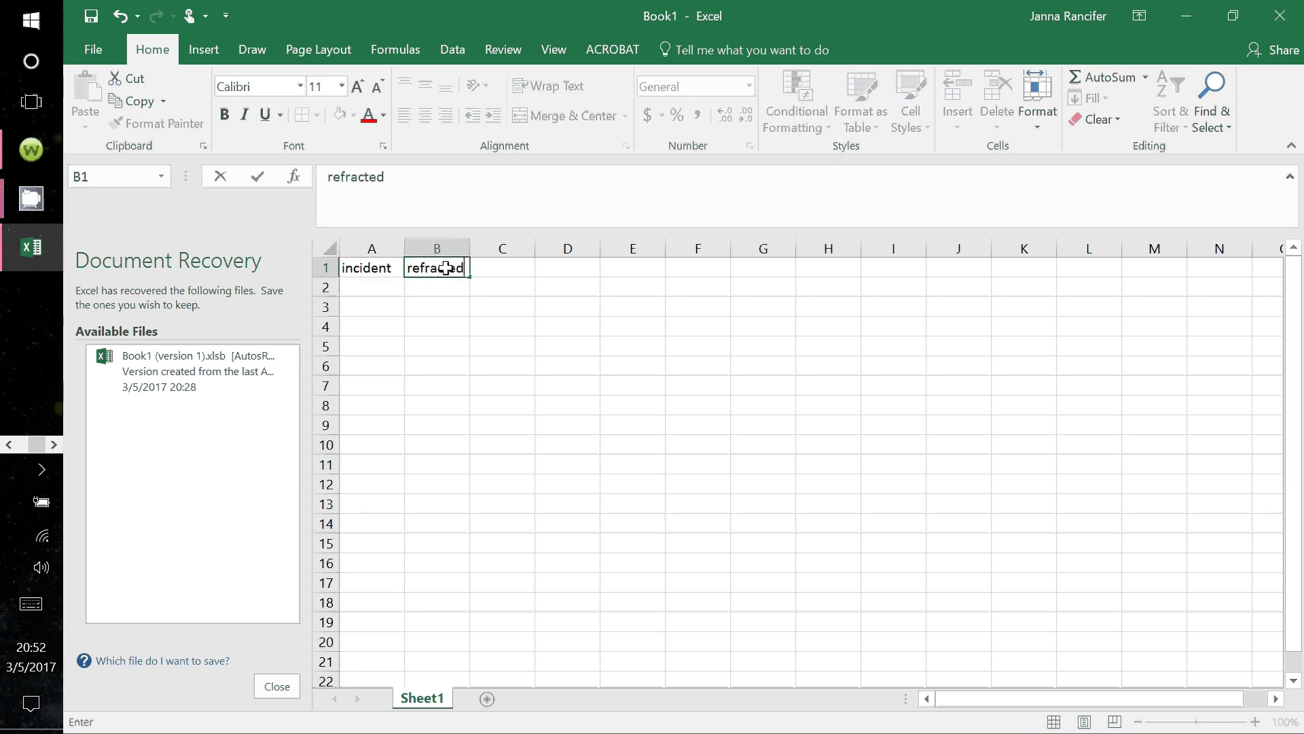
{"action": "left_click", "coordinate": [381, 289]}
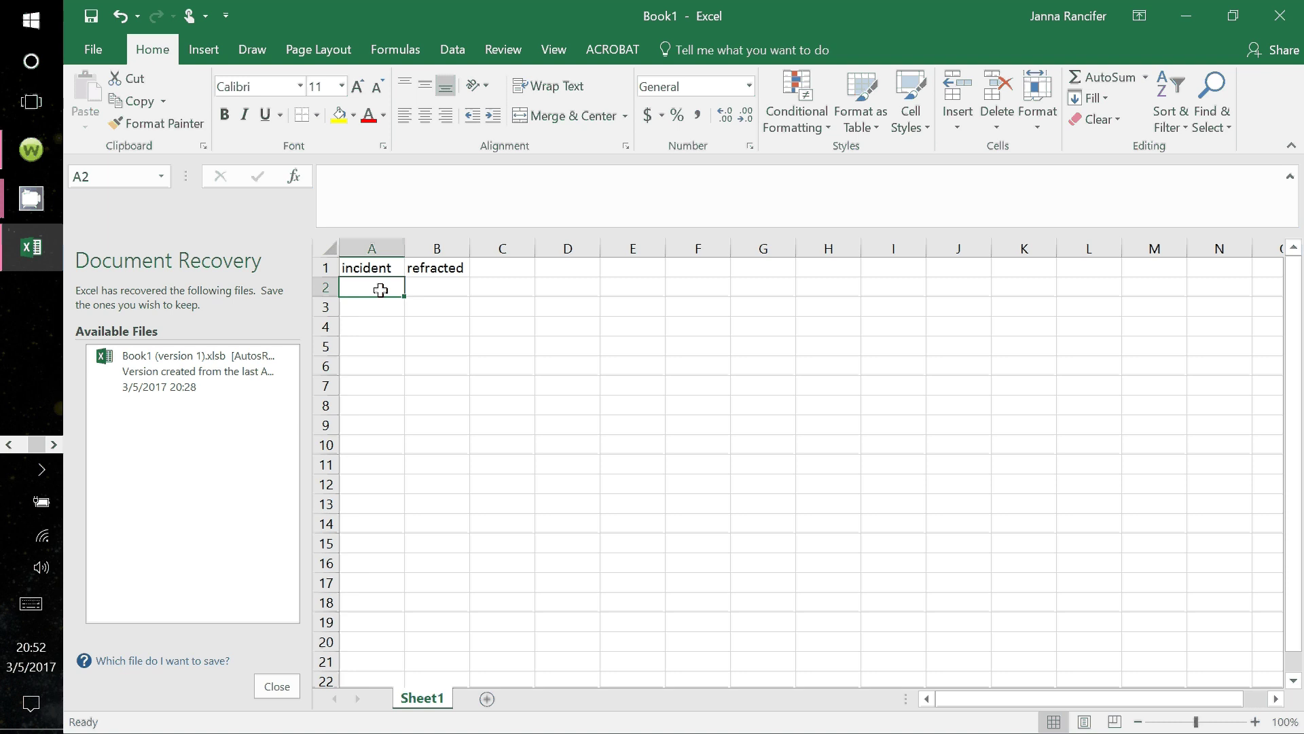
Enter the first pair 34/28, then incident angles 40, 53, 57, 62 in A3:A6
{"action": "type", "text": "34"}
{"action": "left_click", "coordinate": [421, 286]}
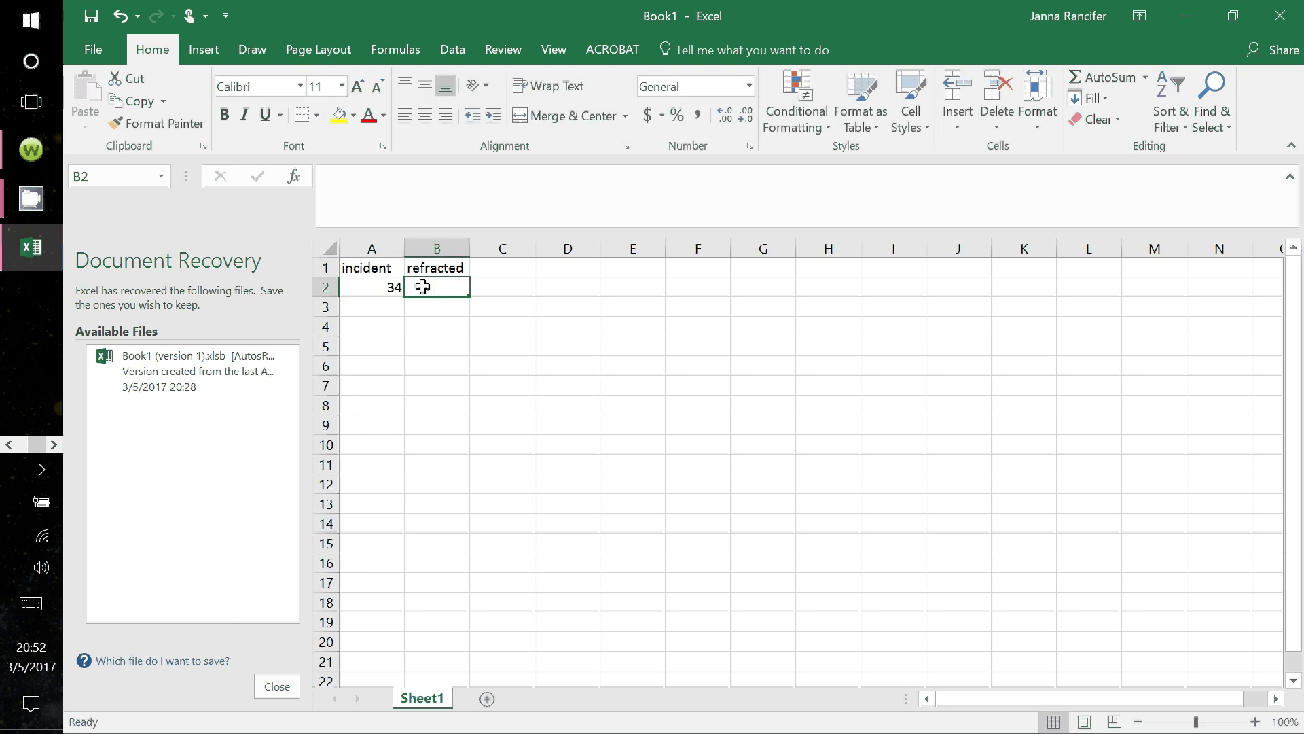
{"action": "type", "text": "28"}
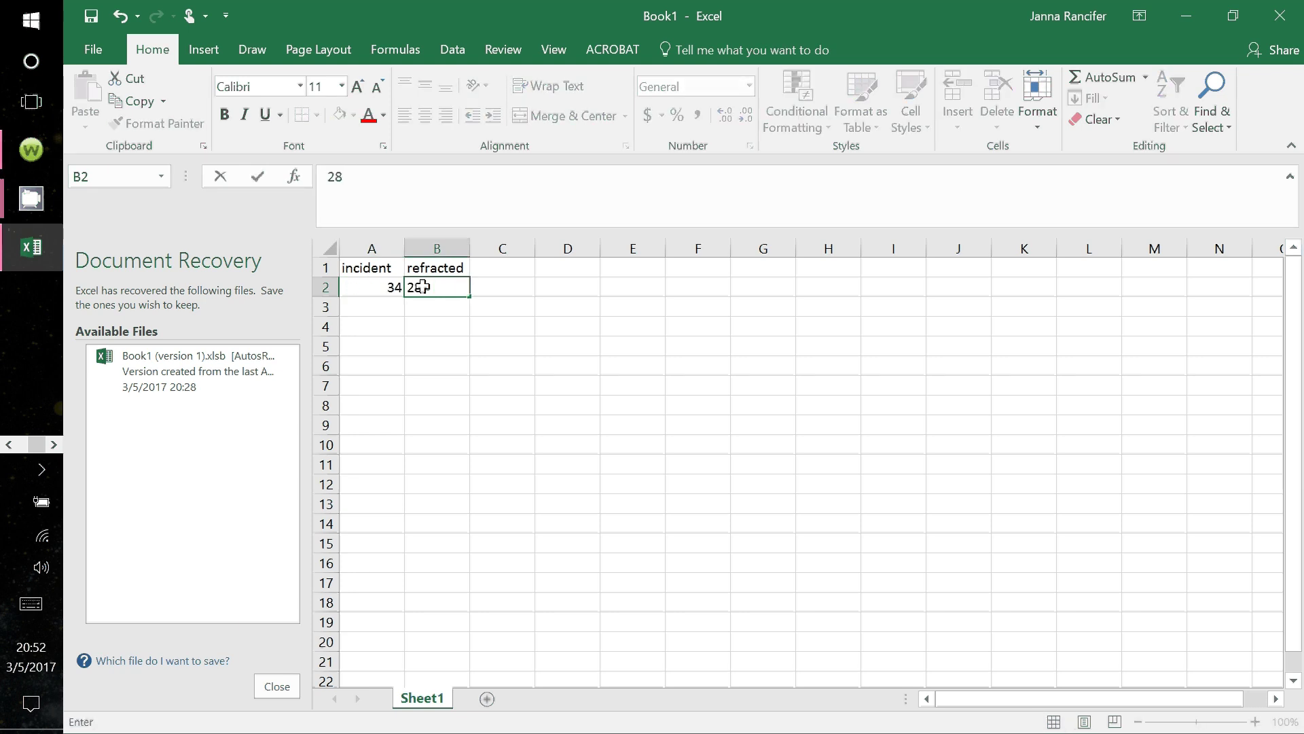
{"action": "left_click", "coordinate": [371, 305]}
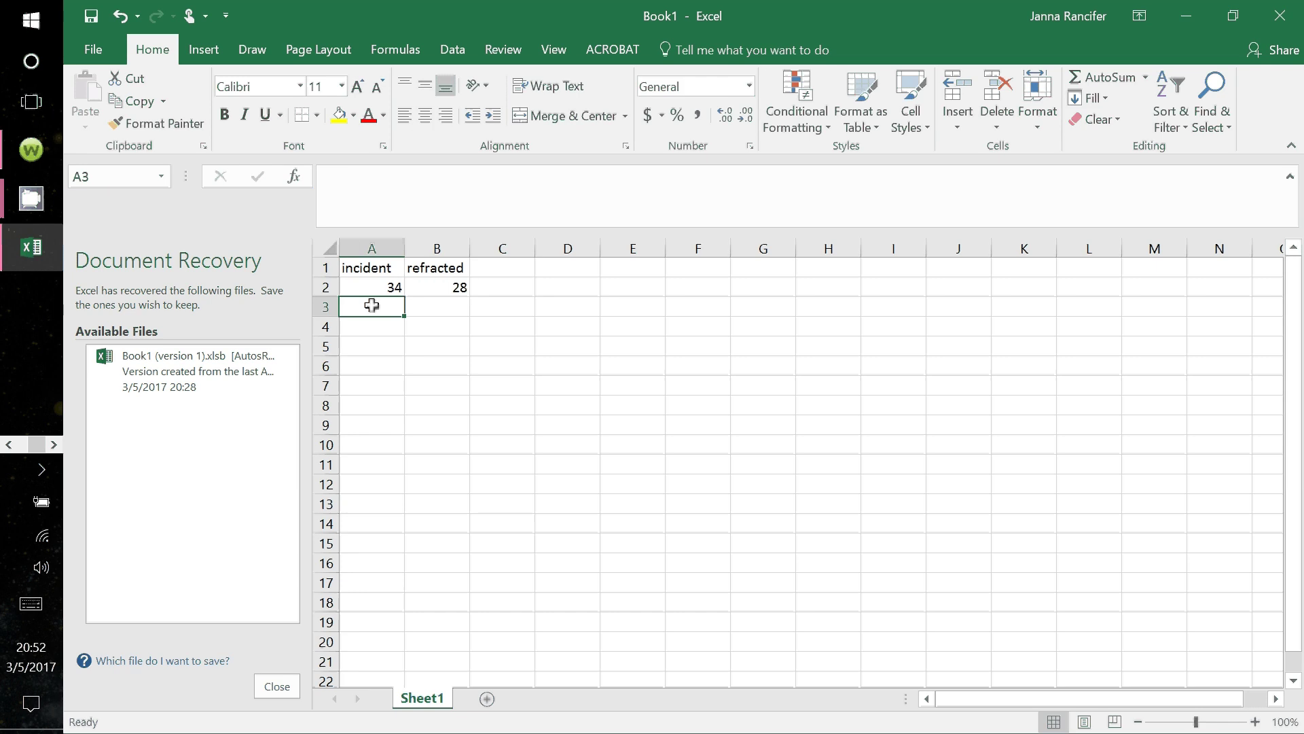
{"action": "type", "text": "40"}
{"action": "key", "text": "Return"}
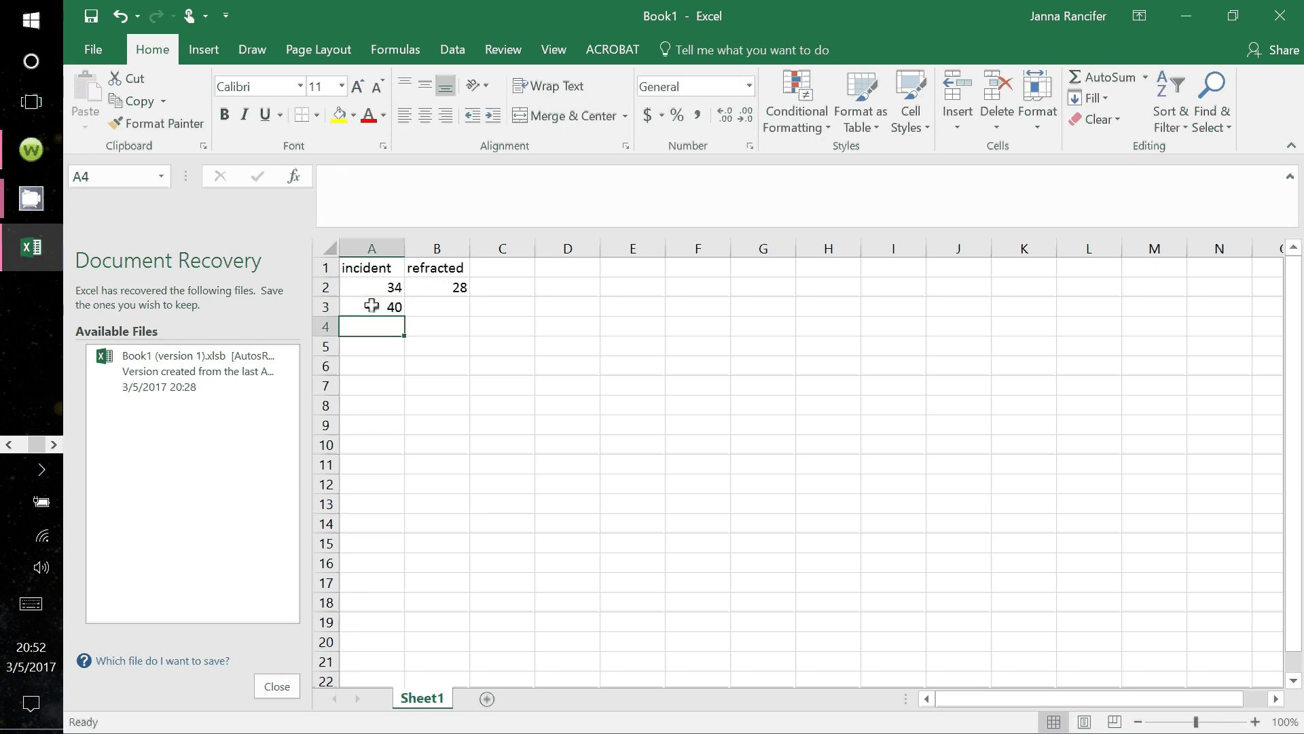
{"action": "type", "text": "53"}
{"action": "key", "text": "Return"}
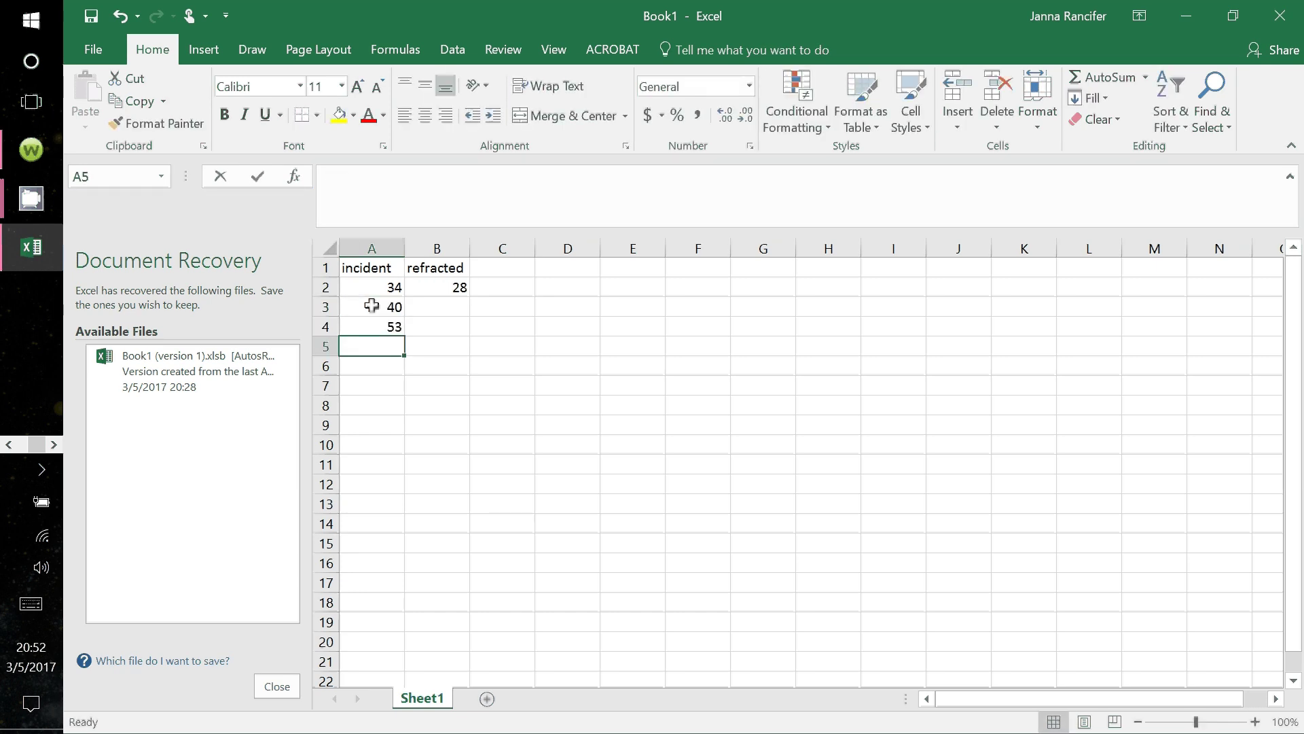
{"action": "type", "text": "57"}
{"action": "key", "text": "Return"}
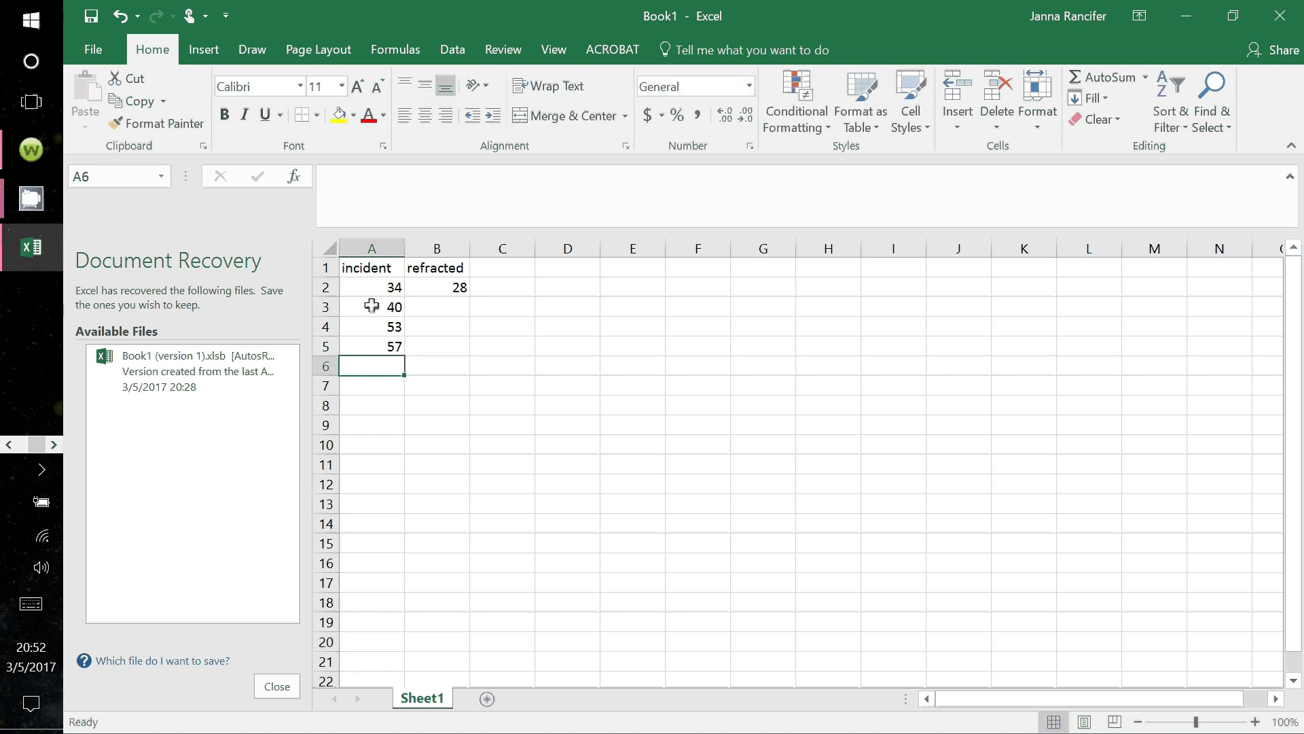
{"action": "type", "text": "62"}
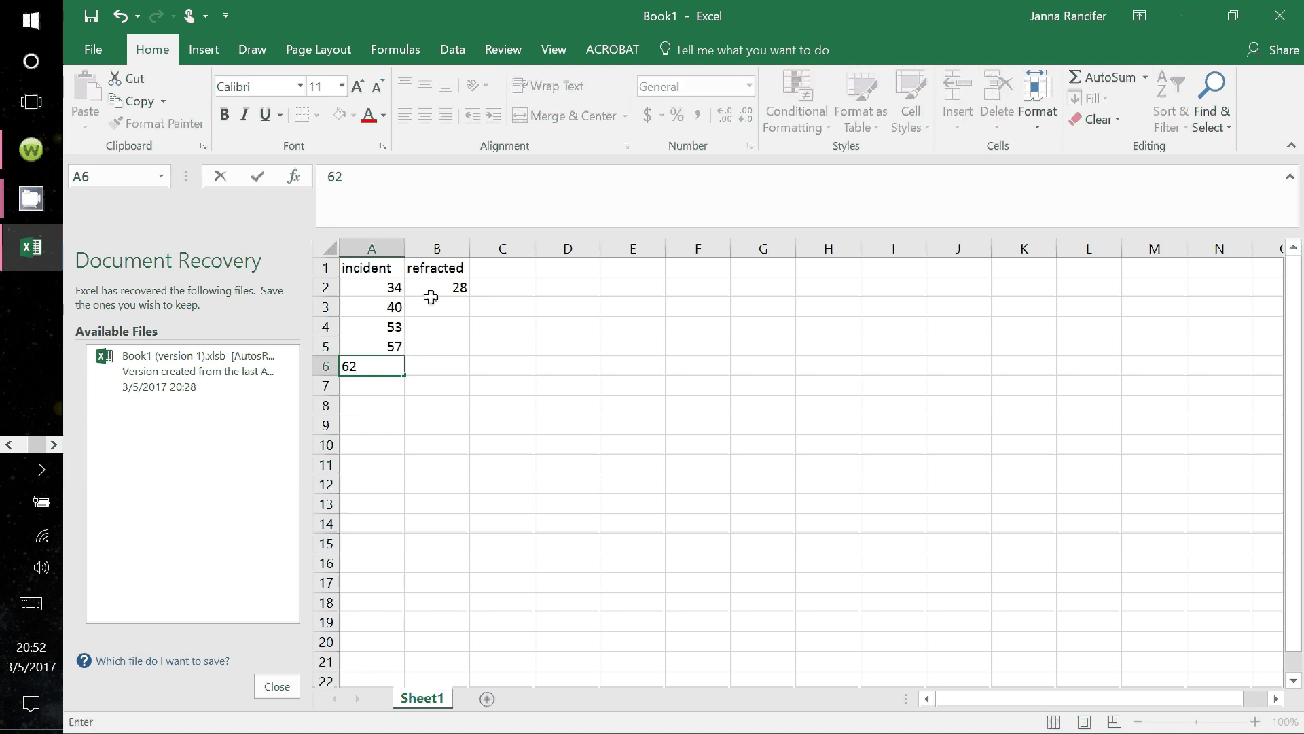
{"action": "left_click", "coordinate": [464, 309]}
Enter the refracted angles 32, 46, 49, 55 in B3:B6
{"action": "type", "text": "32"}
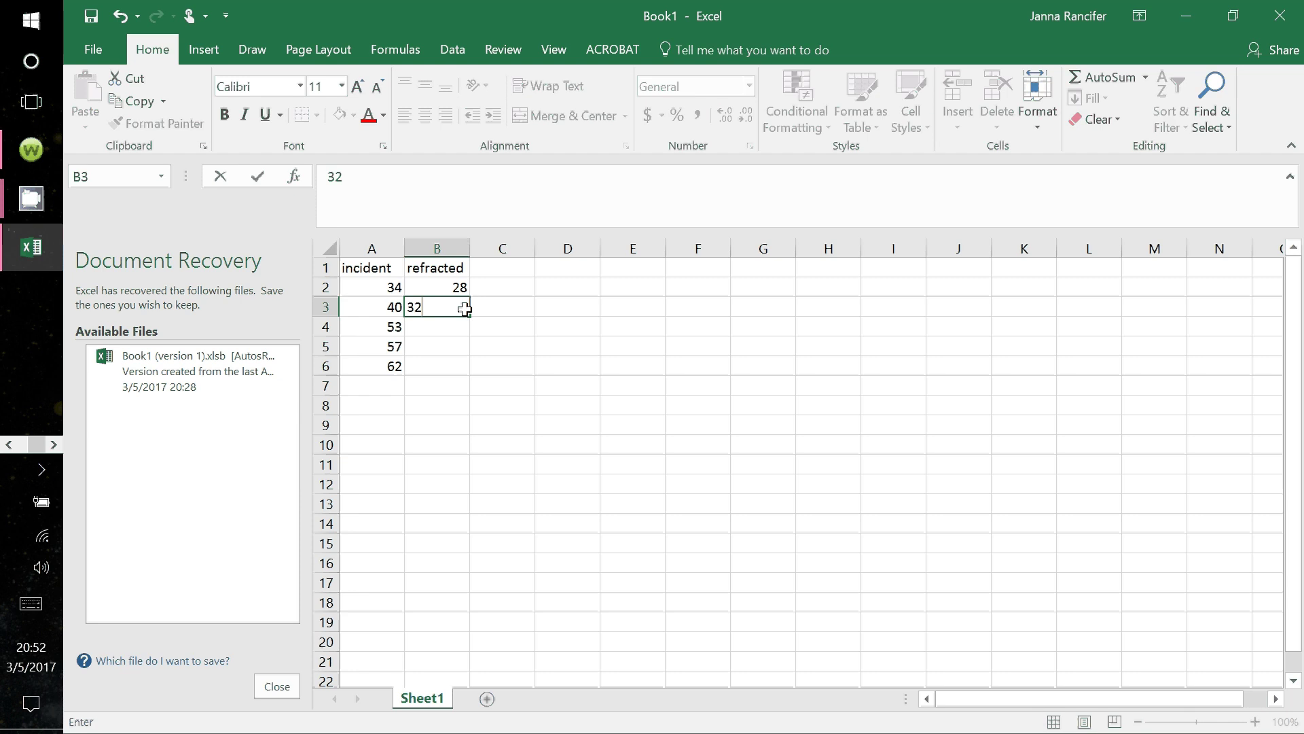
{"action": "key", "text": "Return"}
{"action": "type", "text": "46"}
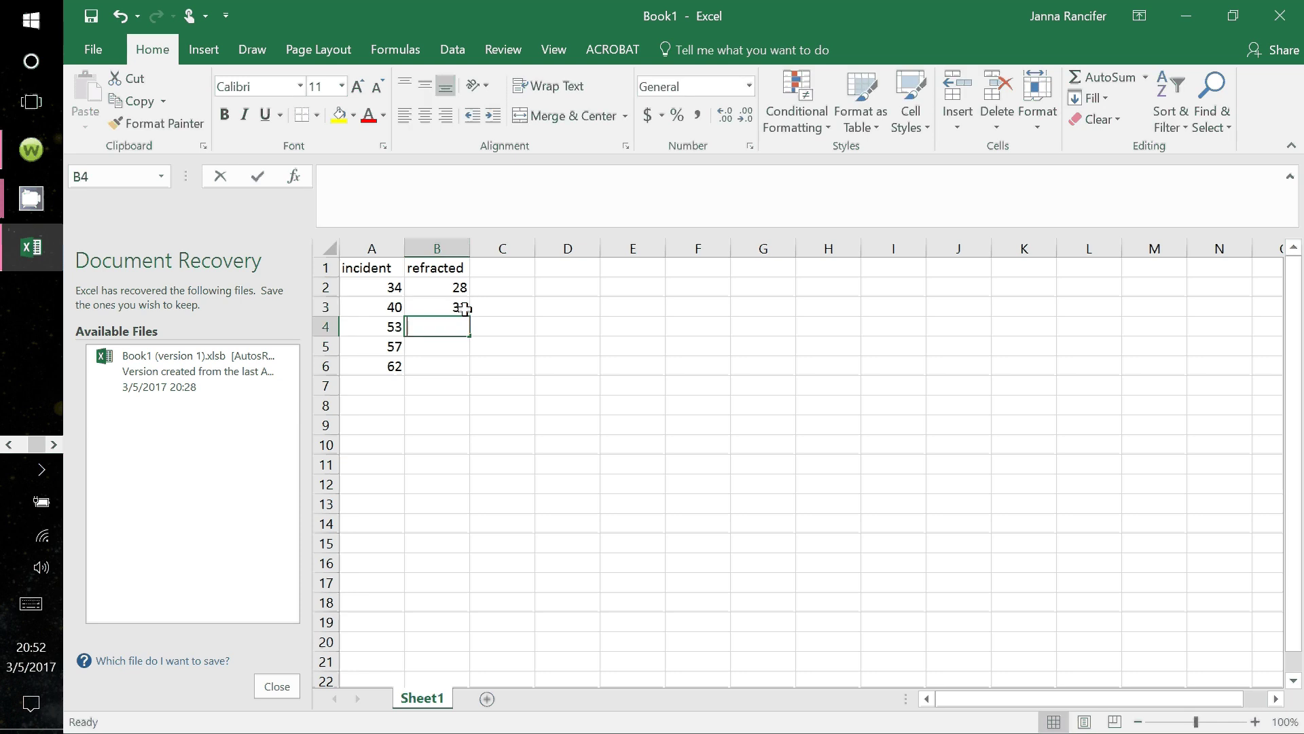
{"action": "key", "text": "Return"}
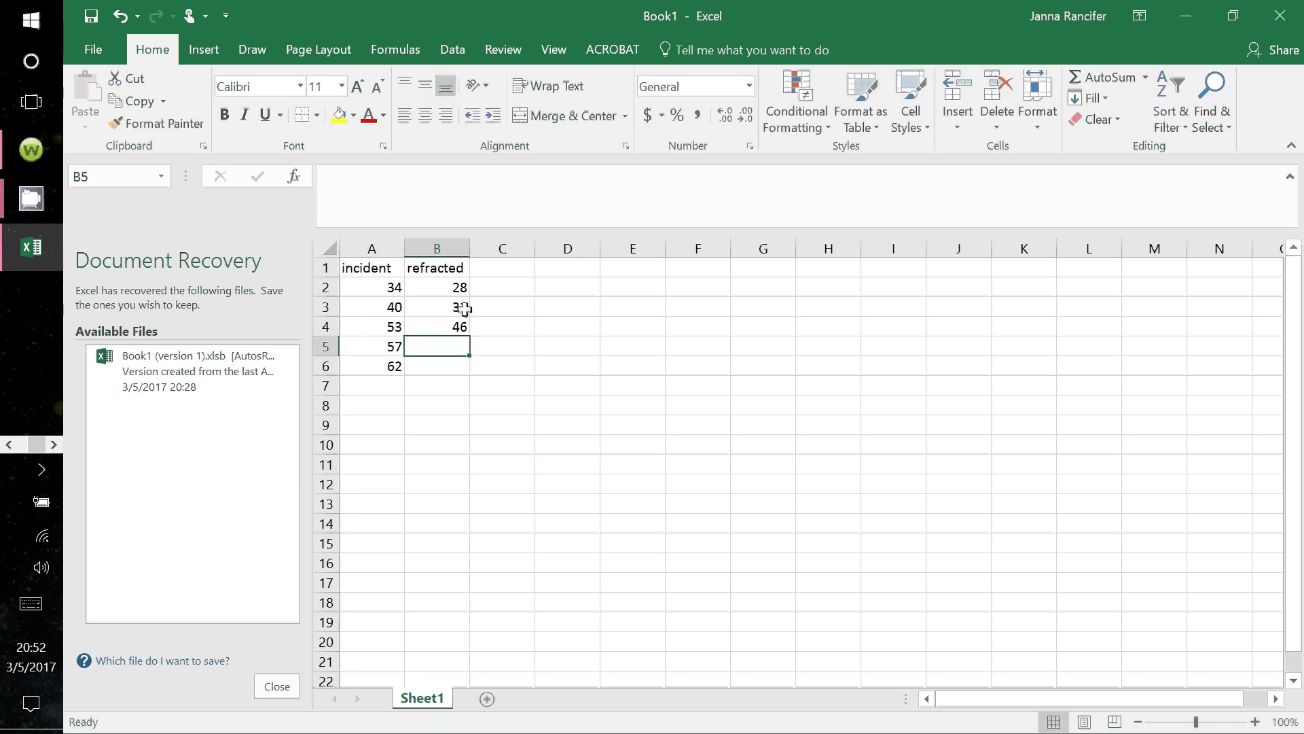
{"action": "type", "text": "49"}
{"action": "key", "text": "Return"}
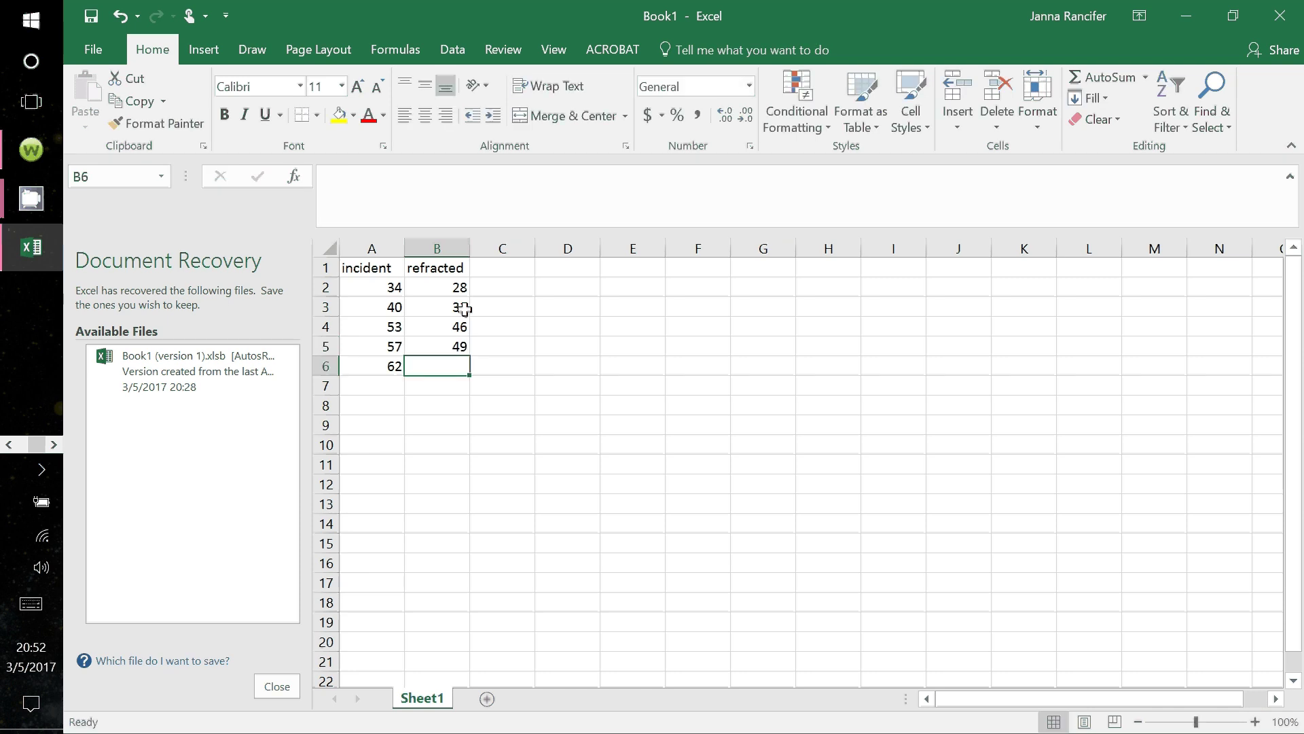
{"action": "type", "text": "55"}
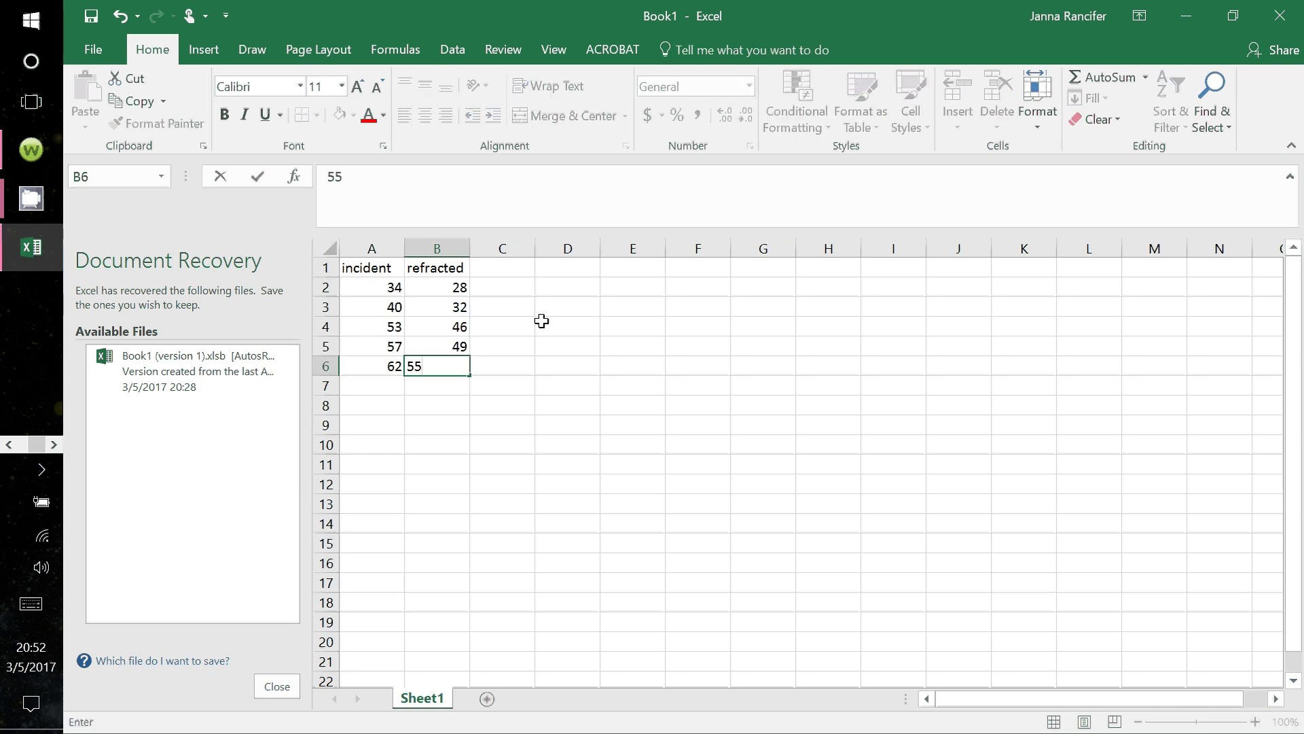
{"action": "left_click", "coordinate": [541, 320]}
{"action": "left_click", "coordinate": [575, 271]}
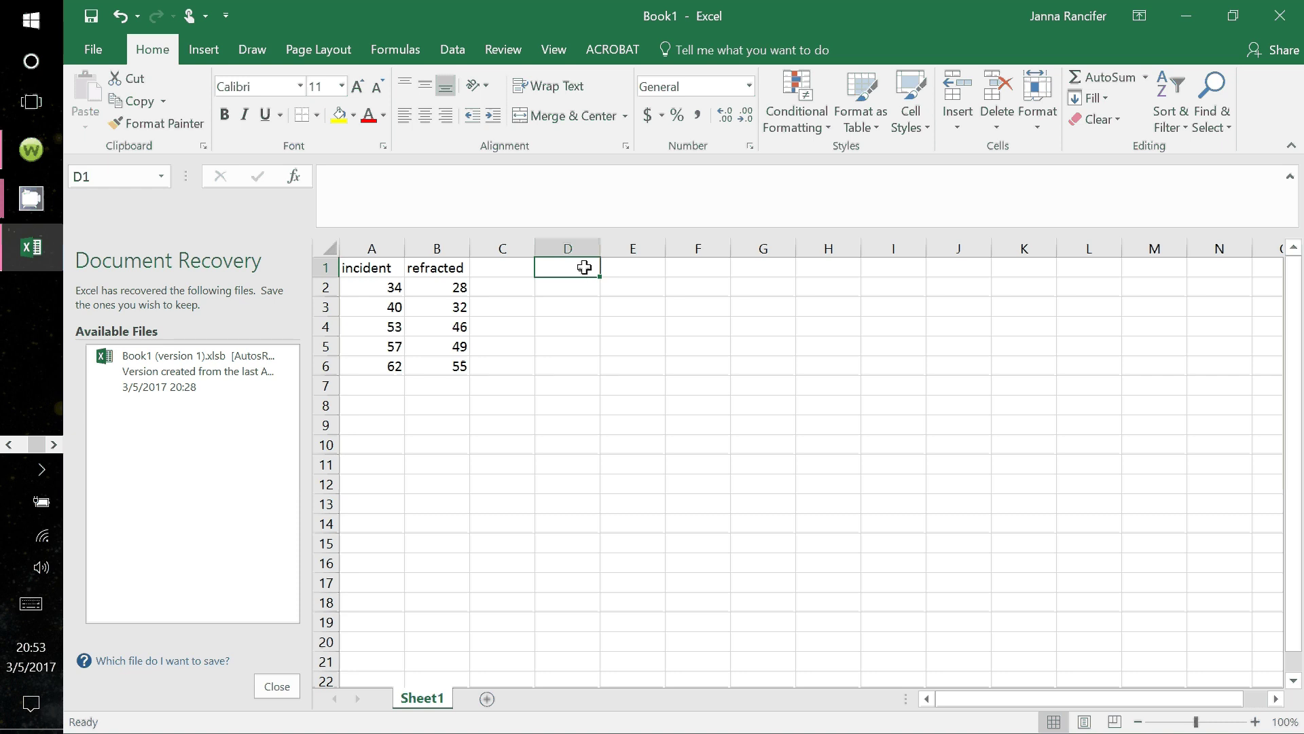
Head column D 'rad inc' and enter =RADIANS(A2) in D2, giving 0.593412
{"action": "type", "text": "rad"}
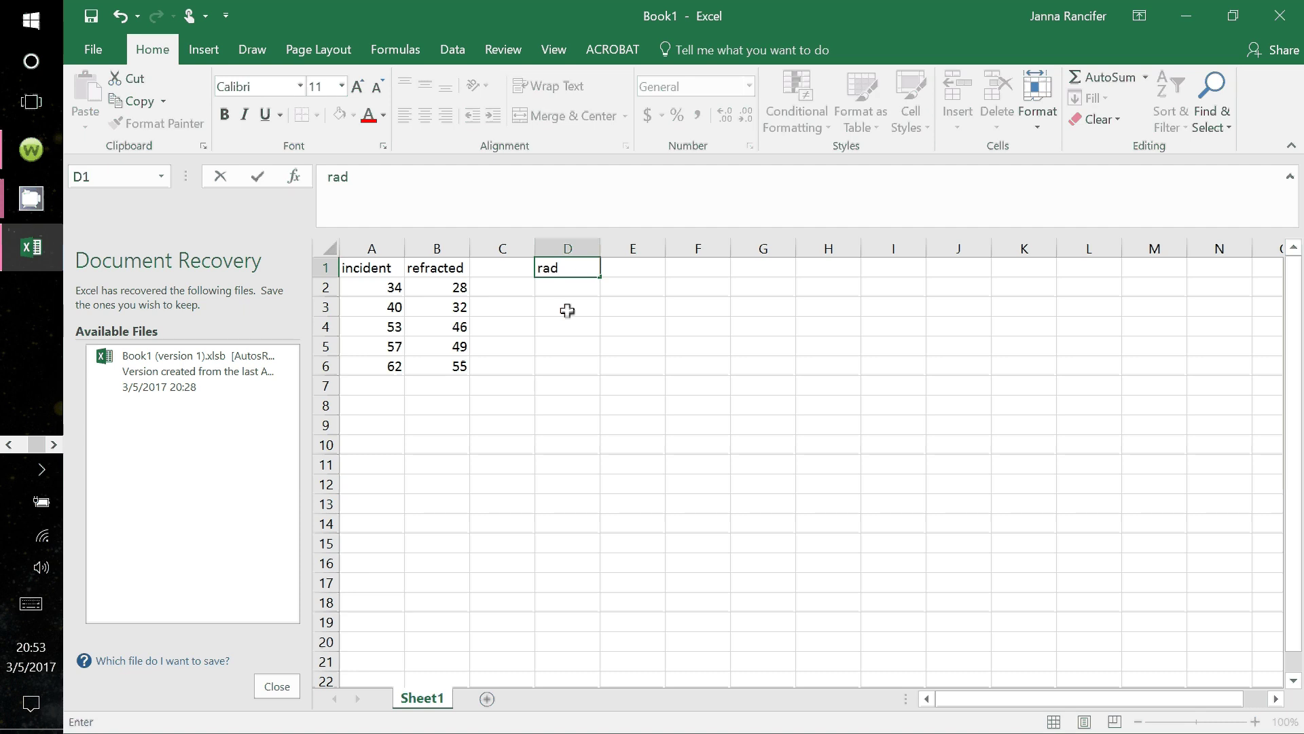
{"action": "type", "text": " inc"}
{"action": "left_click", "coordinate": [564, 283]}
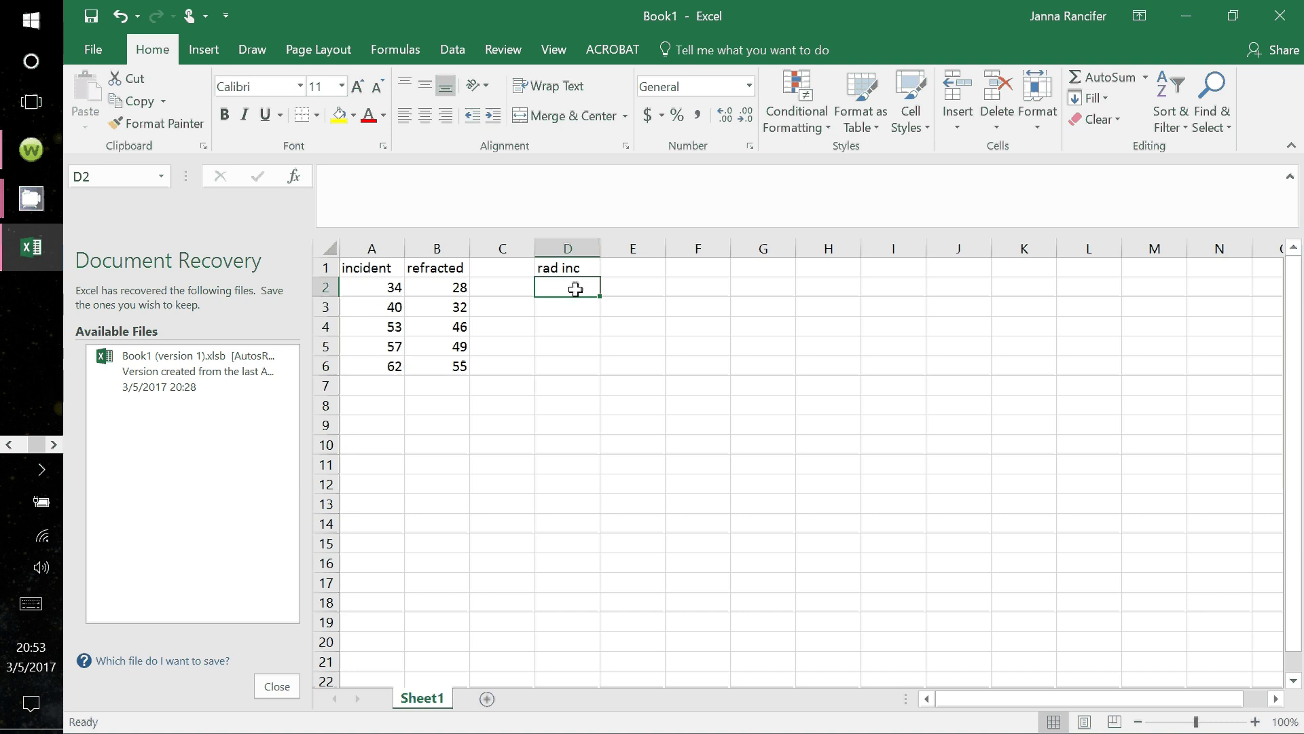
{"action": "type", "text": "="}
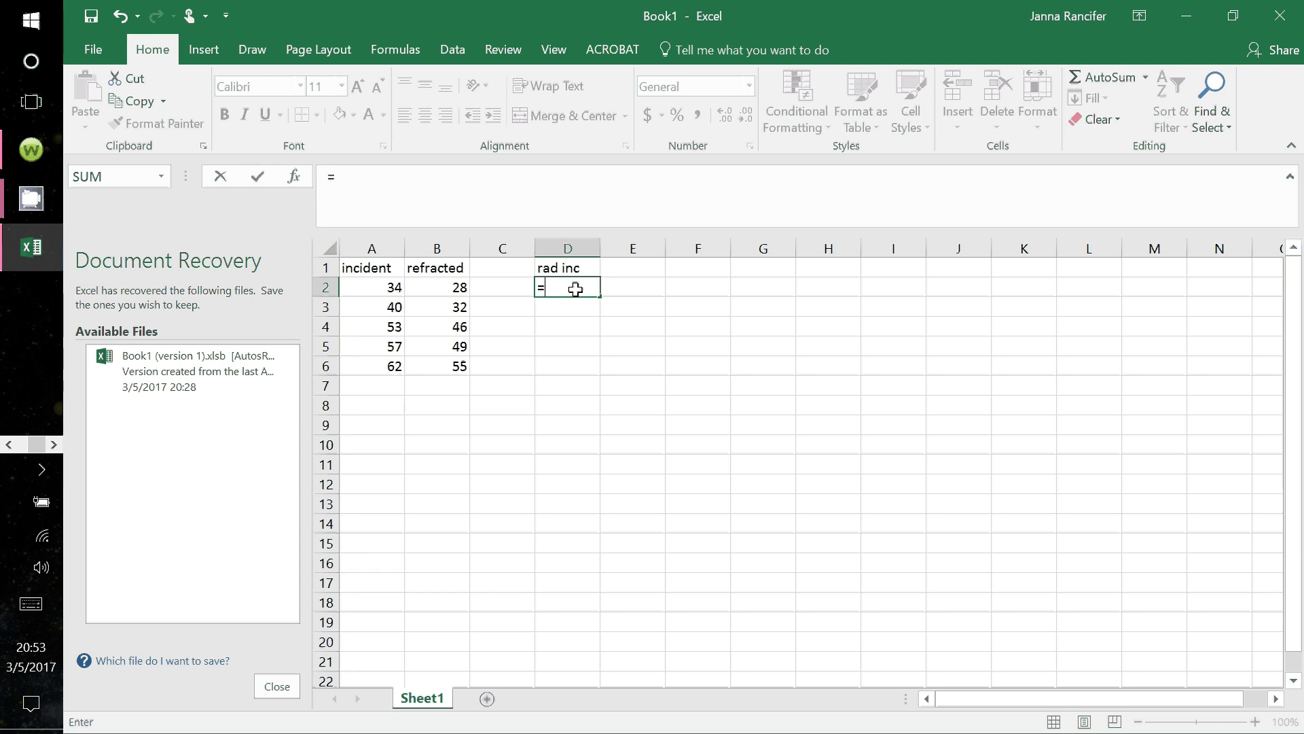
{"action": "type", "text": "ra"}
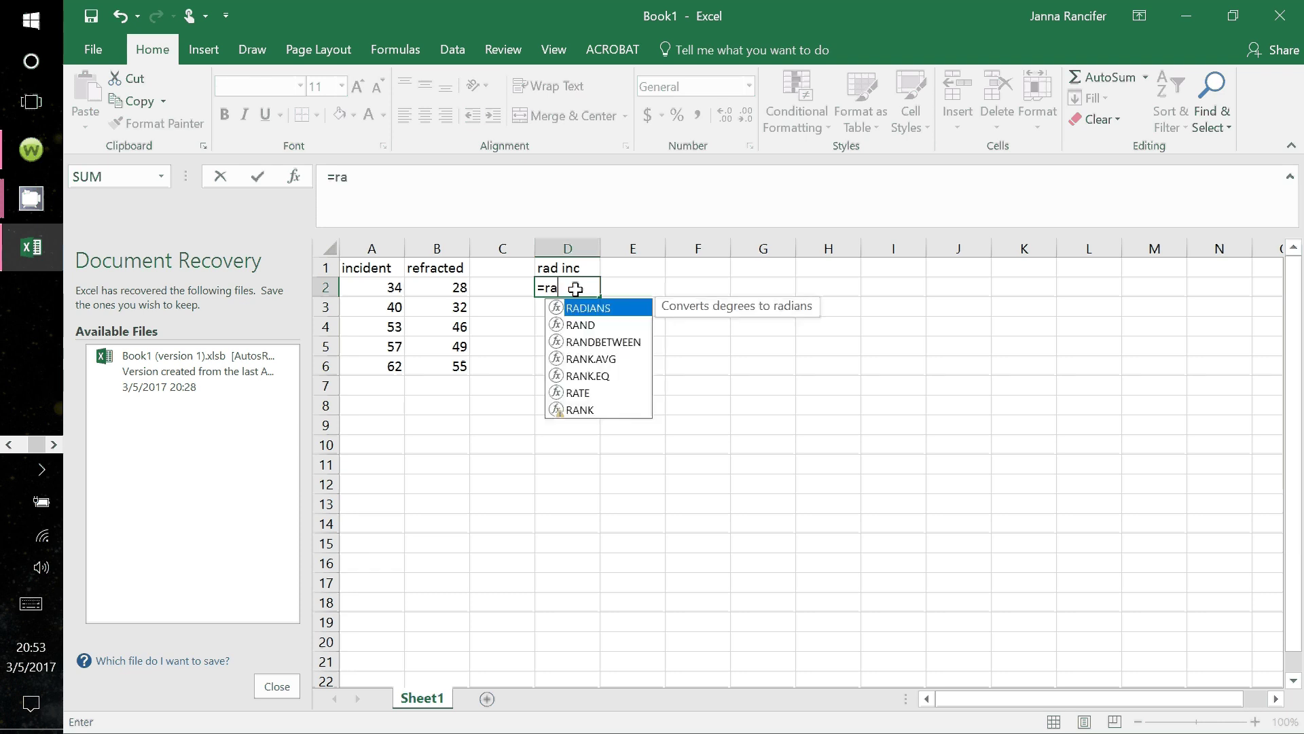
{"action": "type", "text": "dians"}
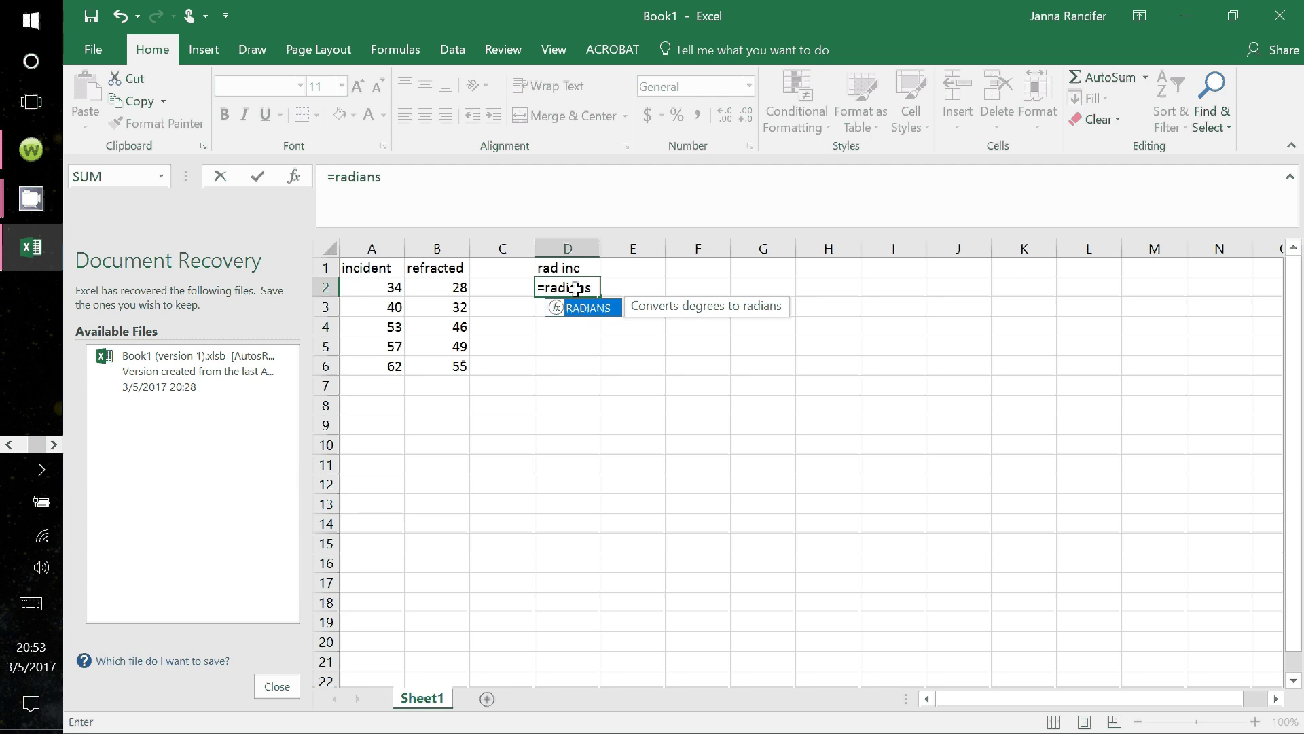
{"action": "type", "text": "("}
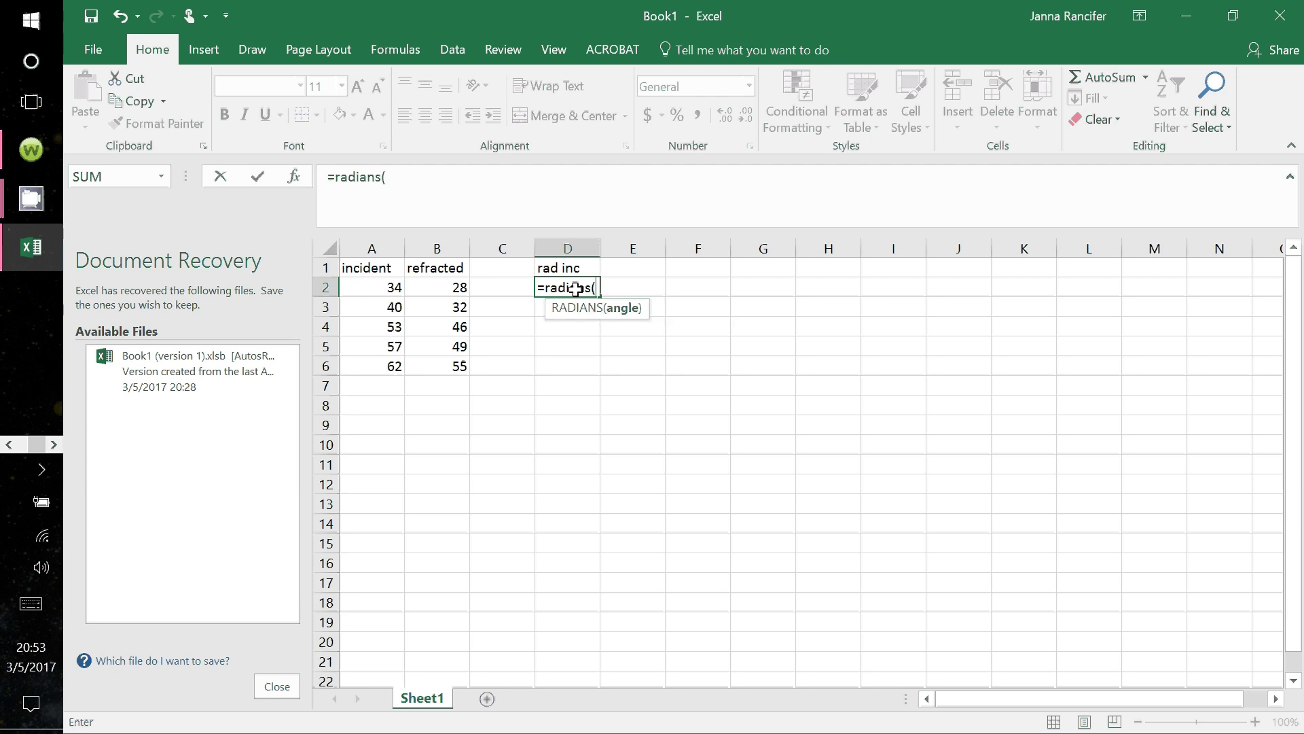
{"action": "left_click", "coordinate": [392, 287]}
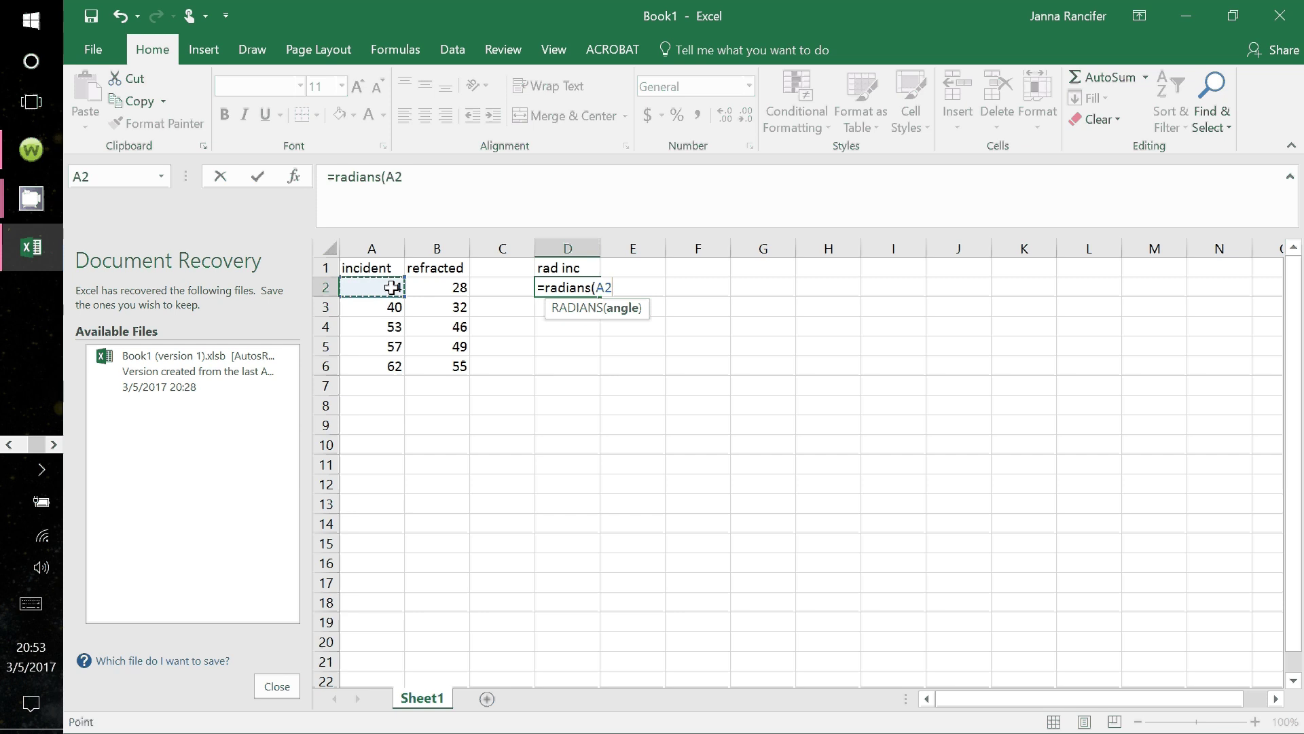
{"action": "type", "text": ")"}
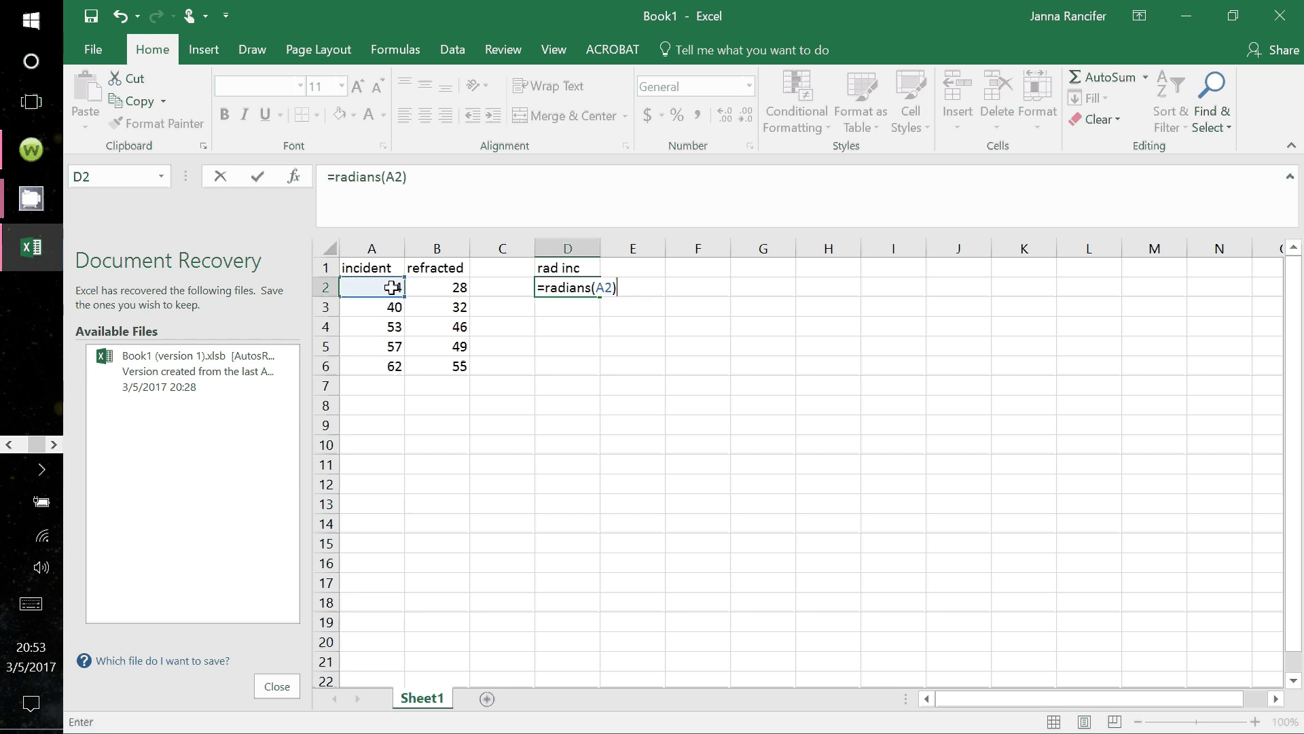
{"action": "key", "text": "Return"}
Fill the D2 radians formula down to D6, converting all five incident angles
{"action": "left_click", "coordinate": [561, 287]}
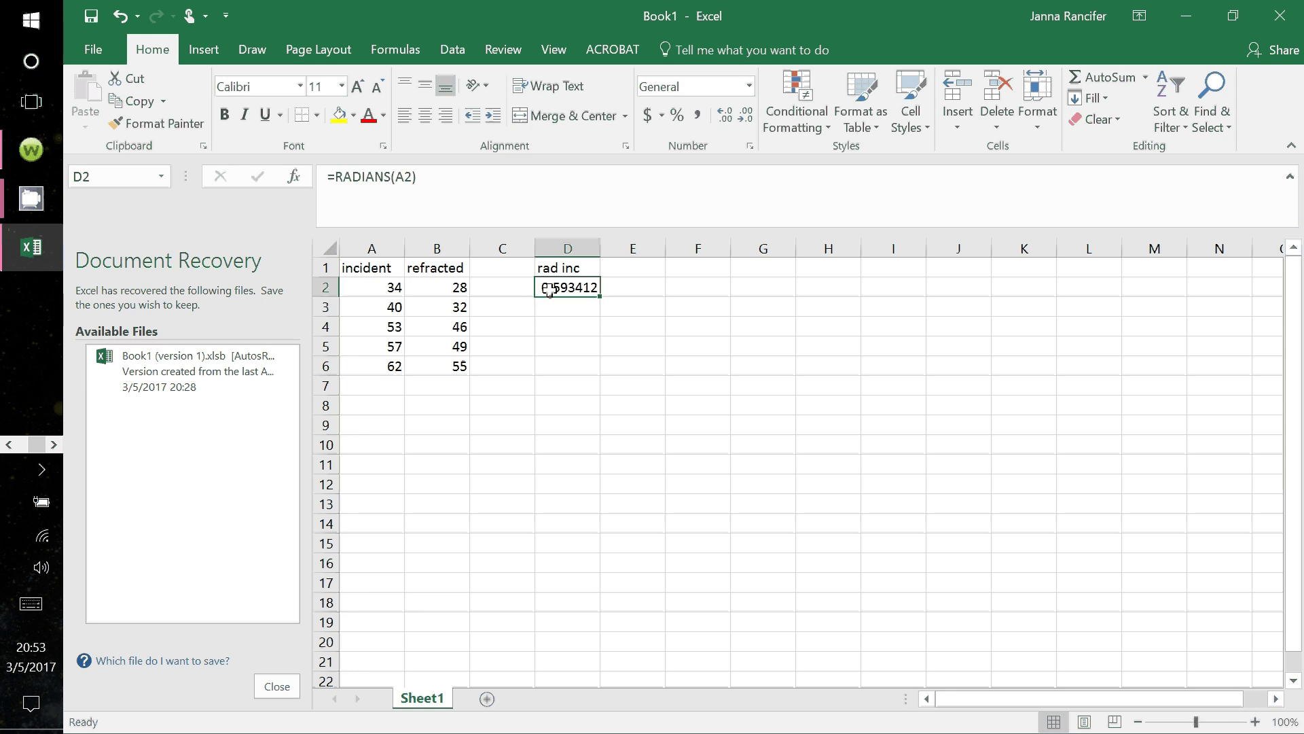
{"action": "left_click", "coordinate": [396, 288]}
{"action": "left_click", "coordinate": [551, 288]}
{"action": "left_click_drag", "start_coordinate": [602, 299], "coordinate": [606, 378]}
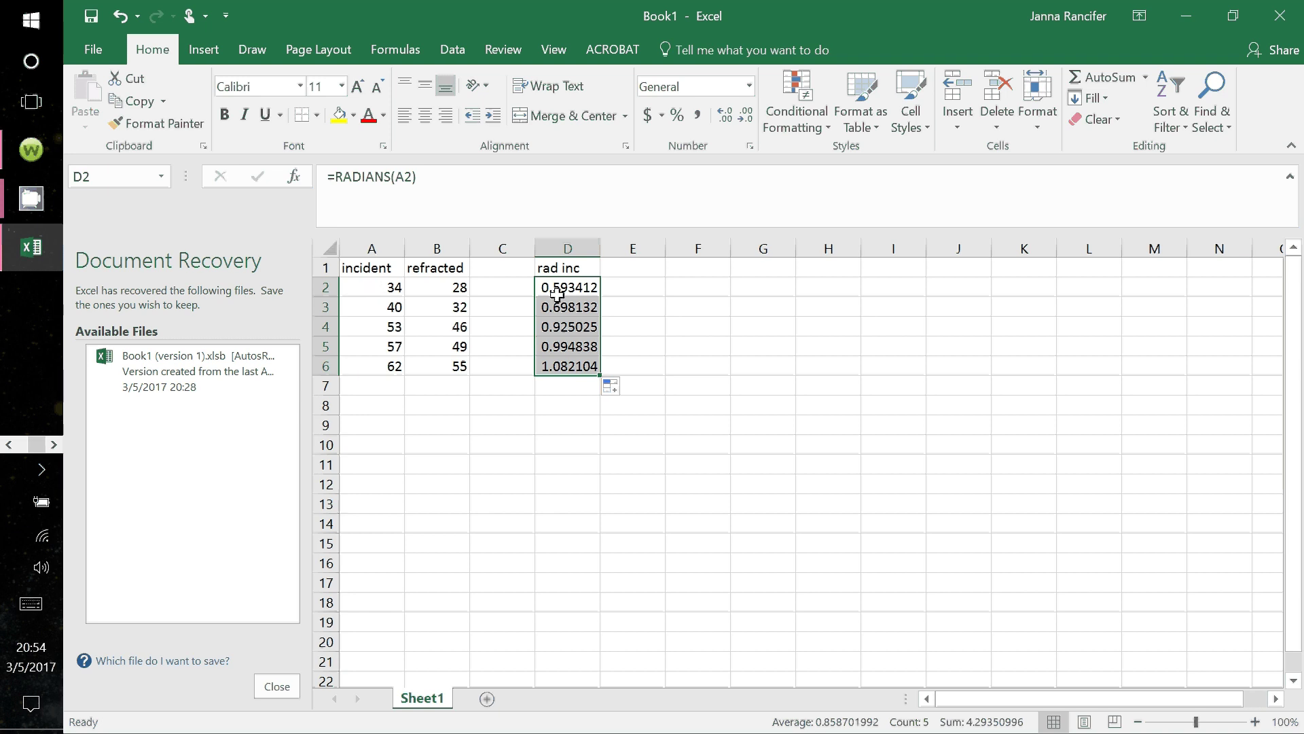
Head column E 'rad ref' and fill =RADIANS(B2) from E2 down to E6
{"action": "left_click", "coordinate": [634, 268]}
{"action": "type", "text": "r"}
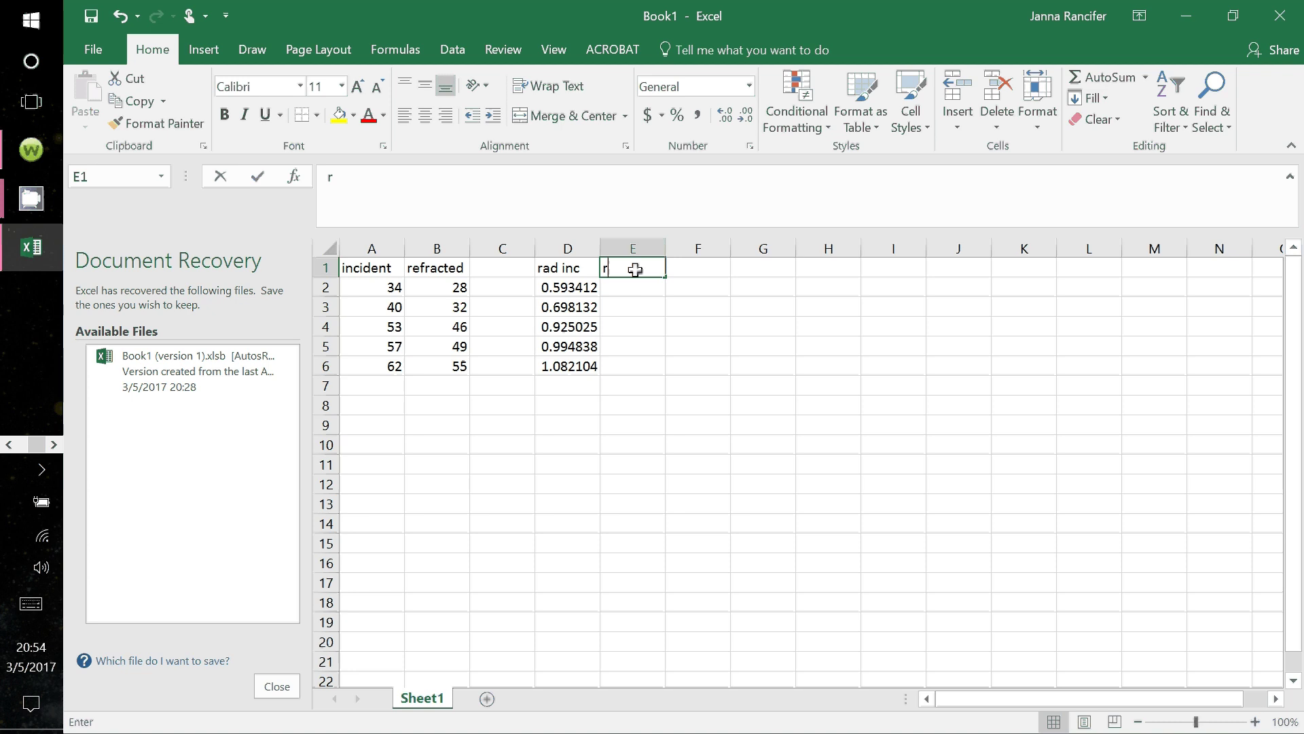
{"action": "type", "text": "ad ref"}
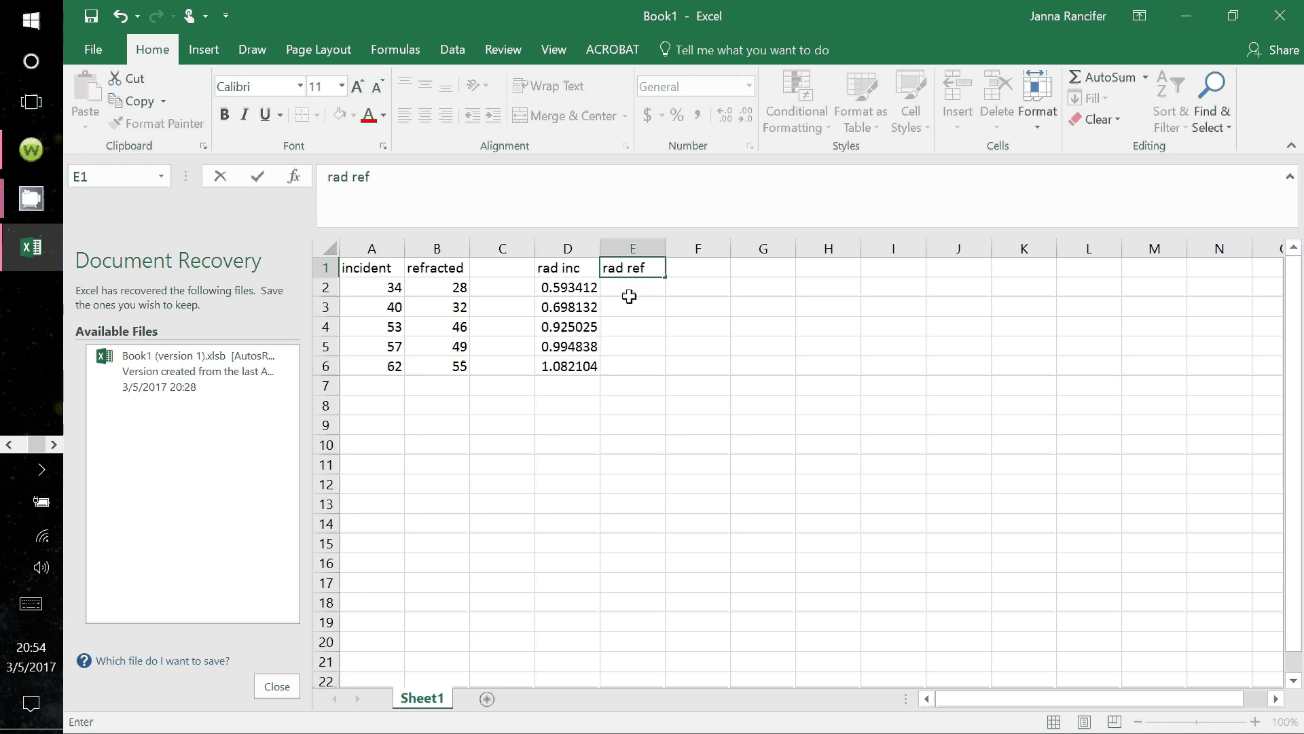
{"action": "left_click", "coordinate": [626, 287]}
{"action": "type", "text": "="}
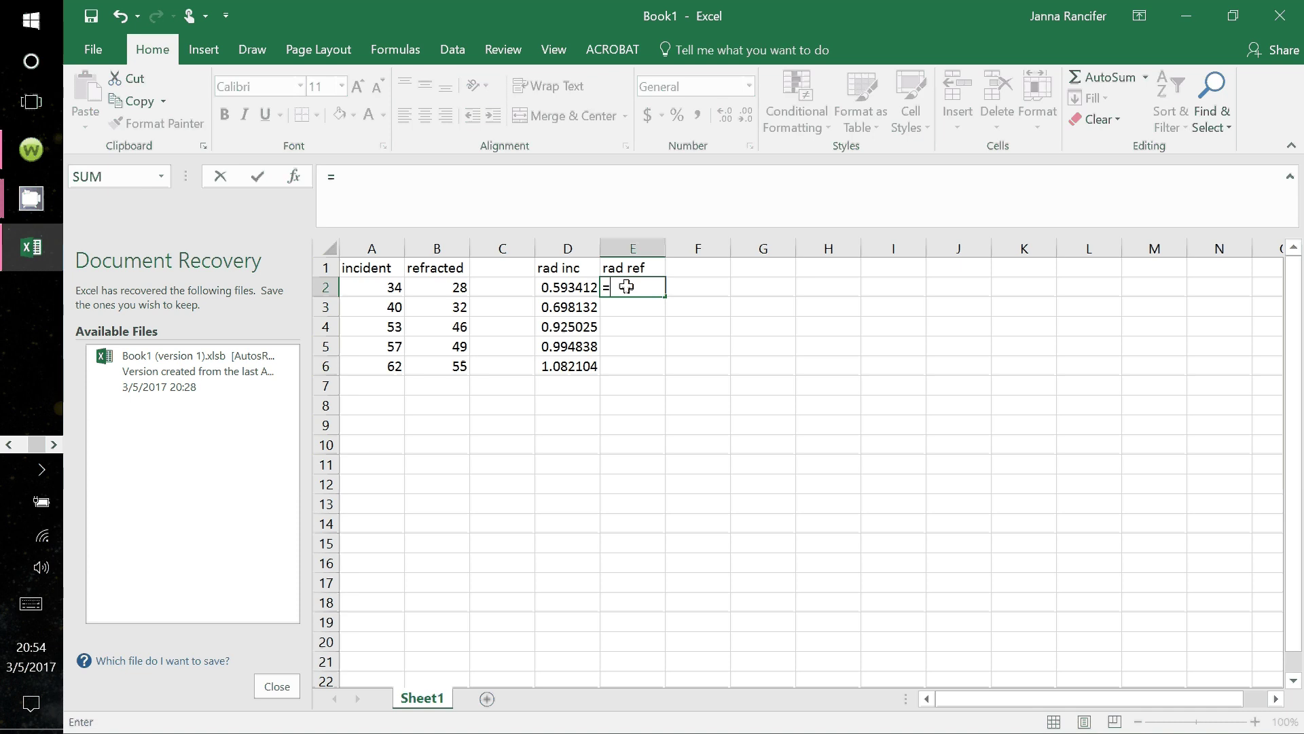
{"action": "type", "text": "radians("}
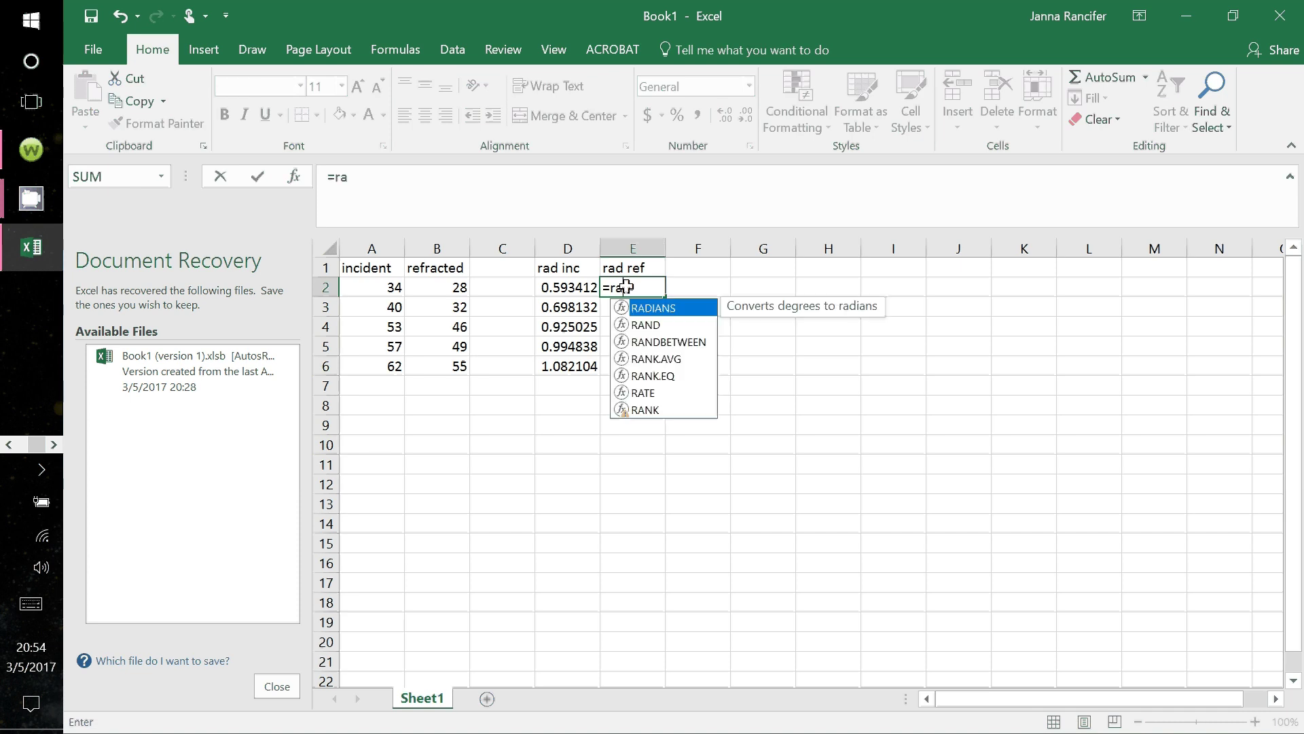
{"action": "left_click", "coordinate": [440, 286]}
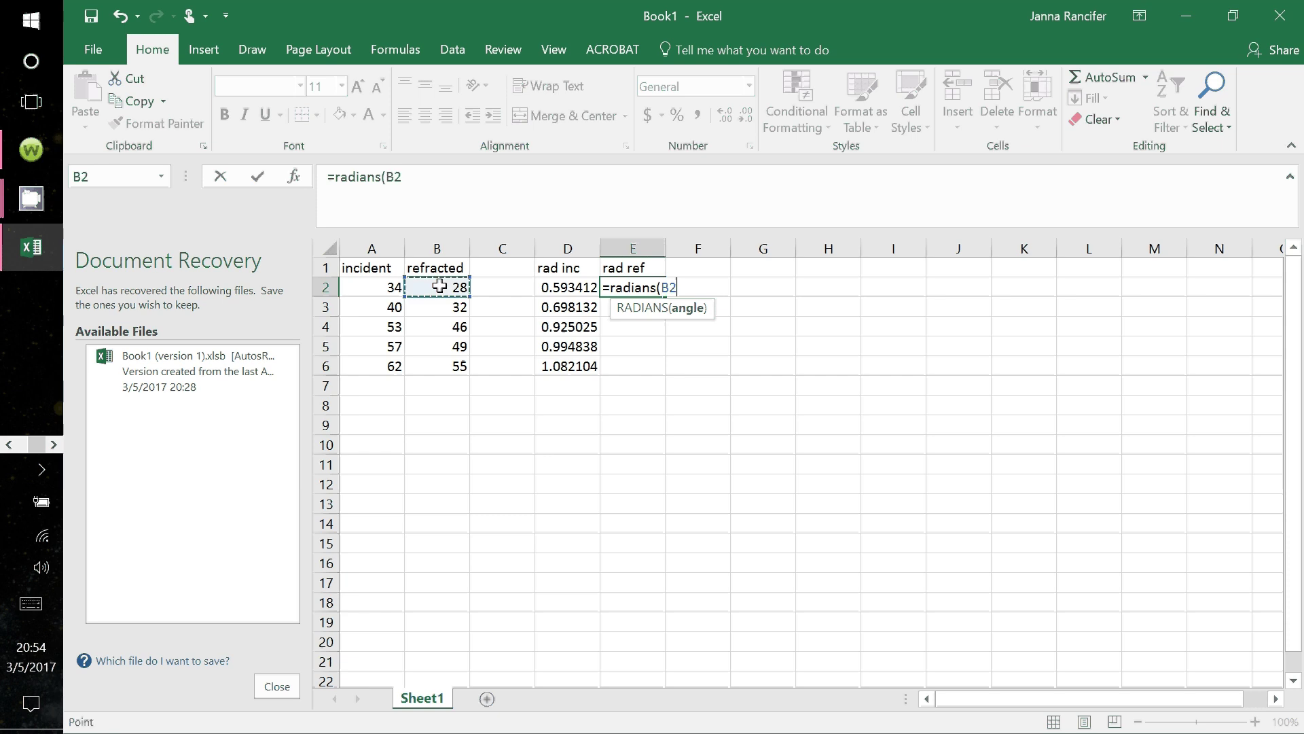
{"action": "type", "text": ")"}
{"action": "key", "text": "Return"}
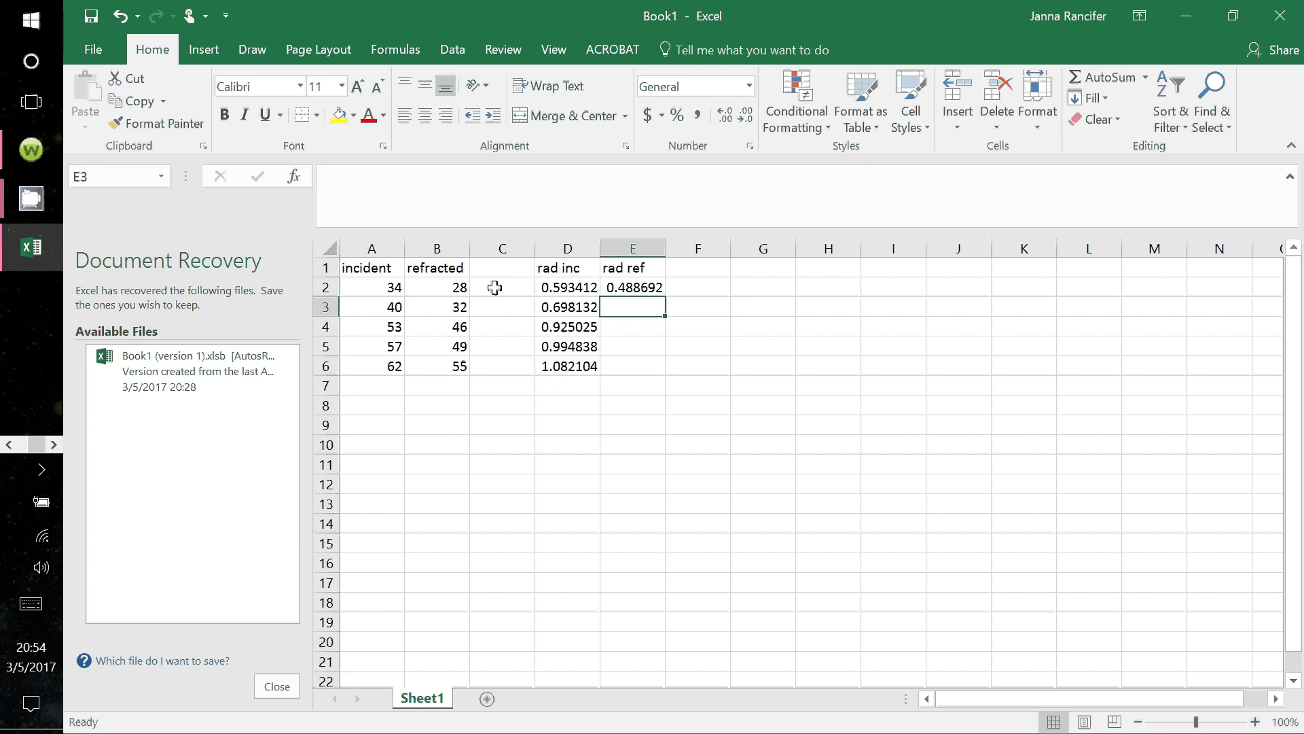
{"action": "left_click", "coordinate": [627, 286]}
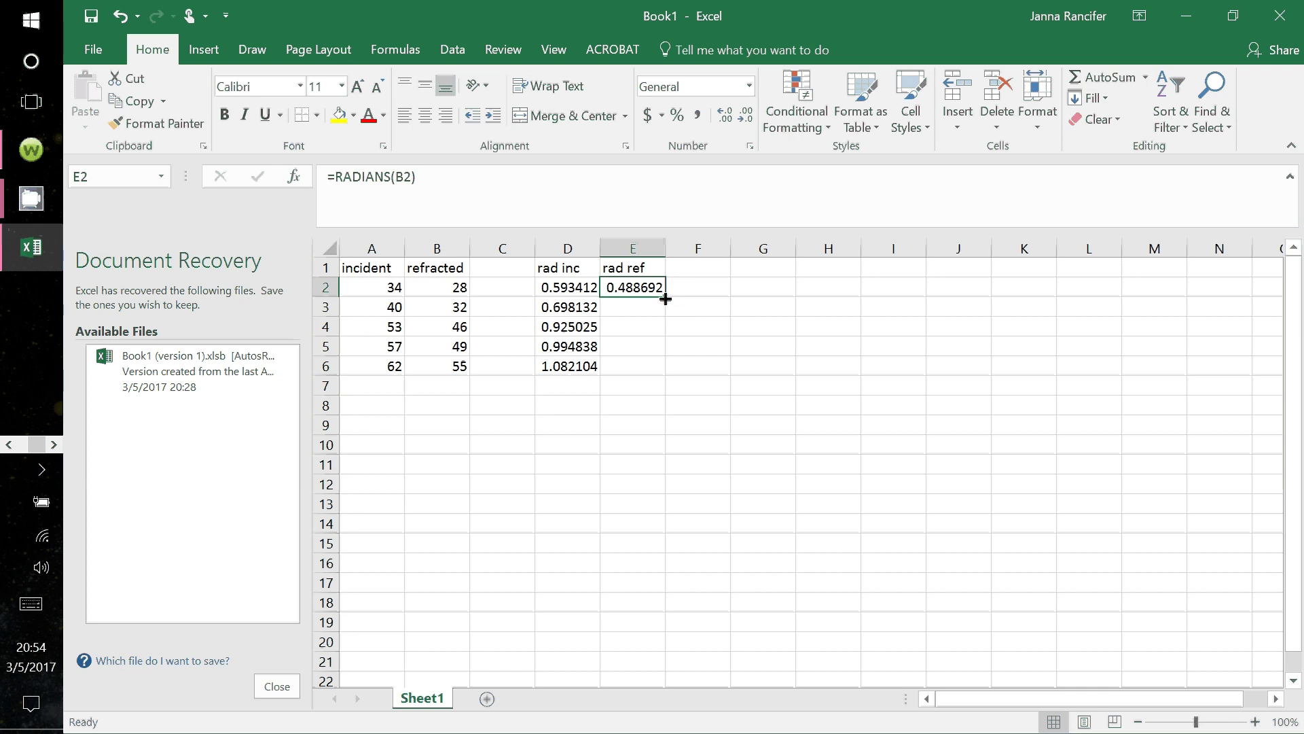
{"action": "left_click_drag", "start_coordinate": [667, 299], "coordinate": [672, 371]}
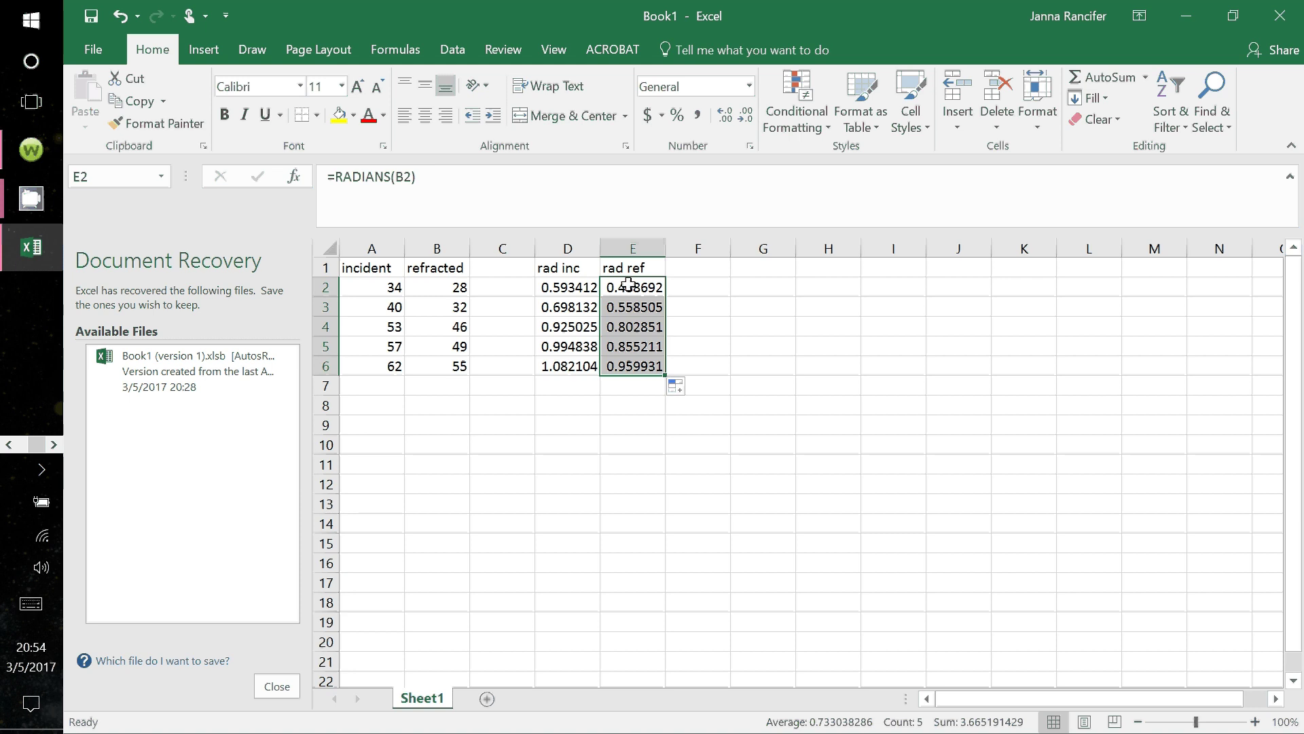
{"action": "left_click", "coordinate": [768, 275]}
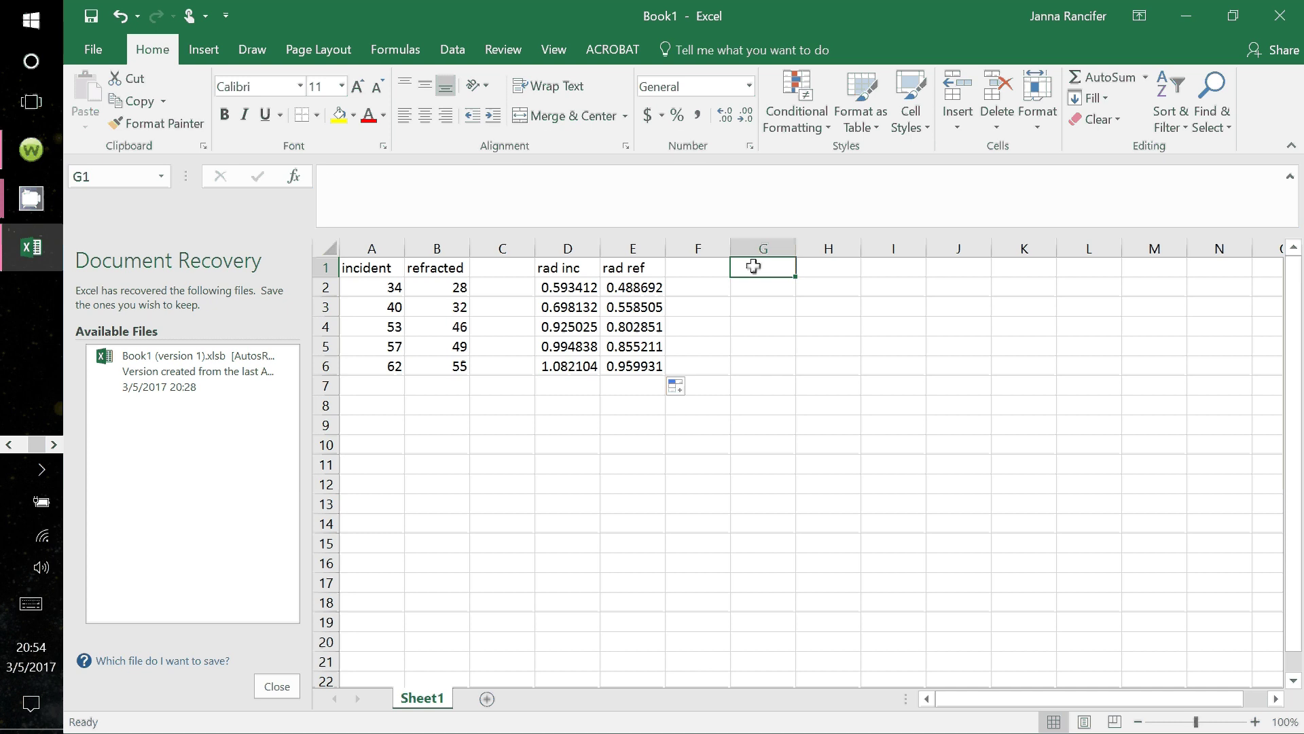
Head column G 'sin inc' and fill =SIN(D2) from G2 down to G6
{"action": "type", "text": "sin"}
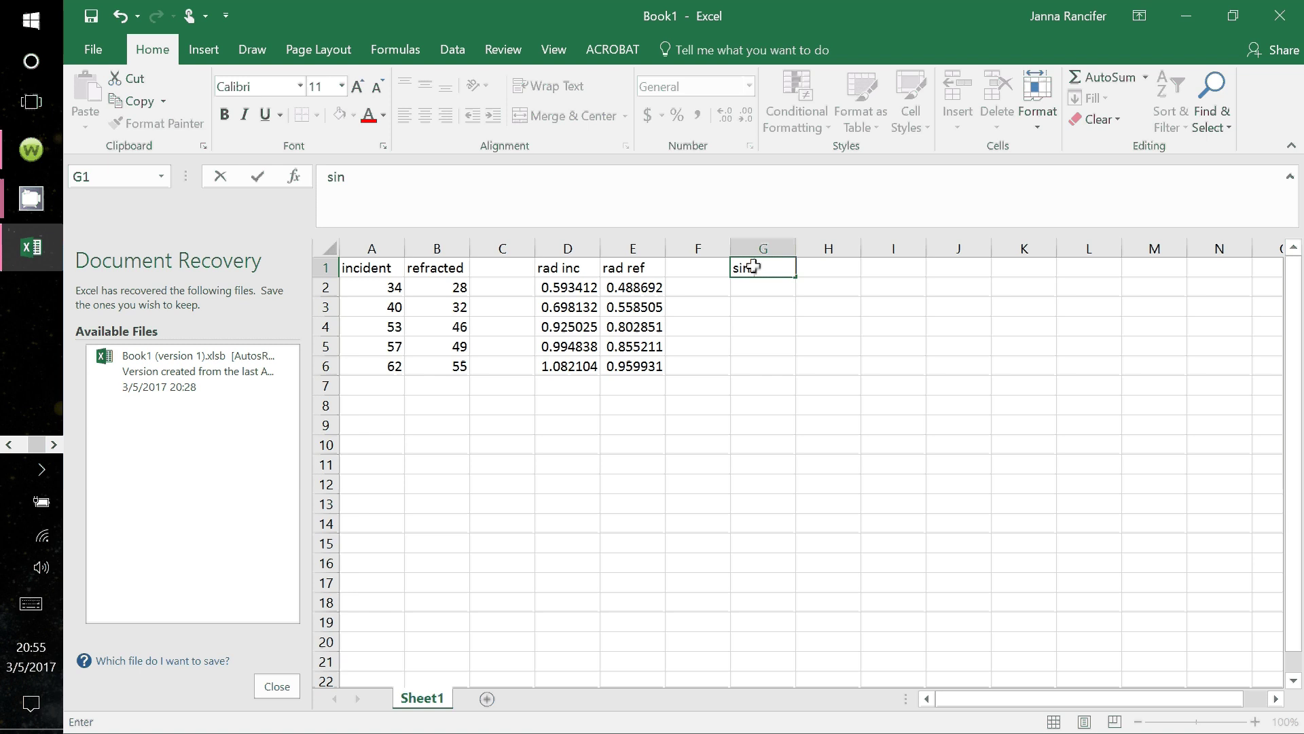
{"action": "type", "text": " inc"}
{"action": "left_click", "coordinate": [759, 289]}
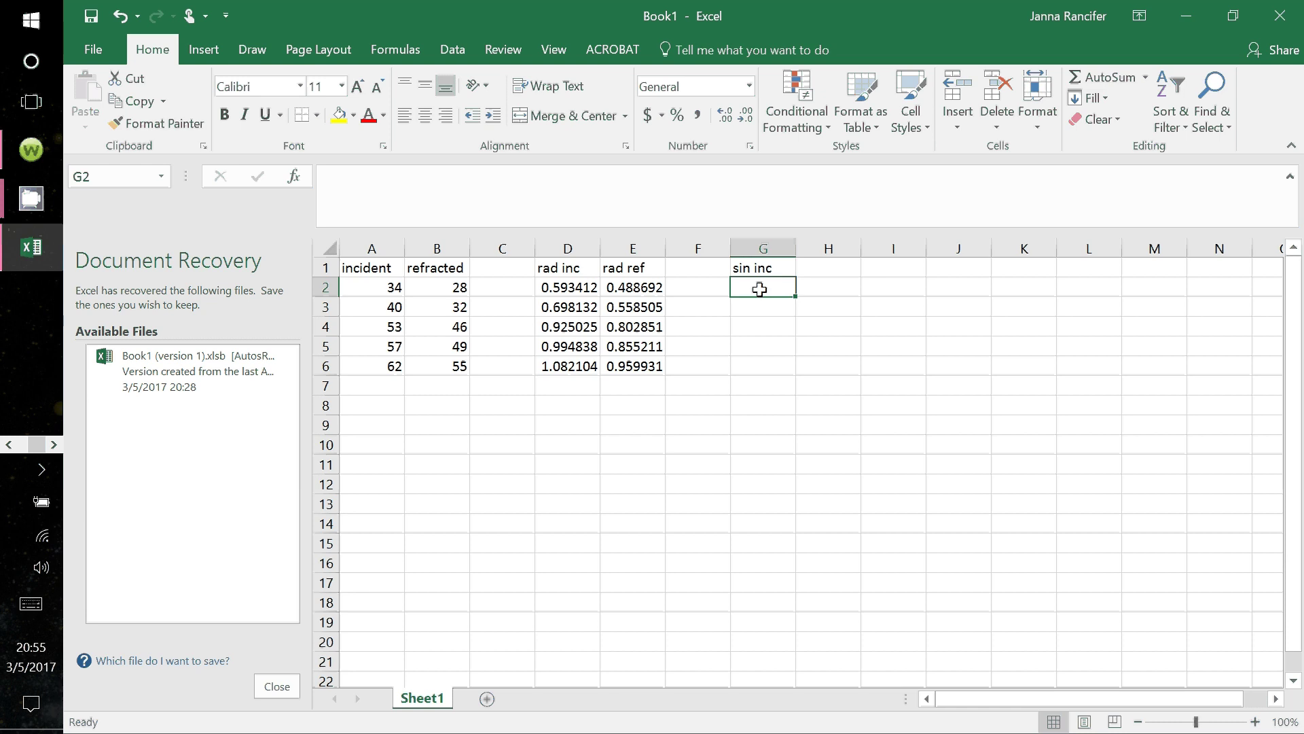
{"action": "type", "text": "="}
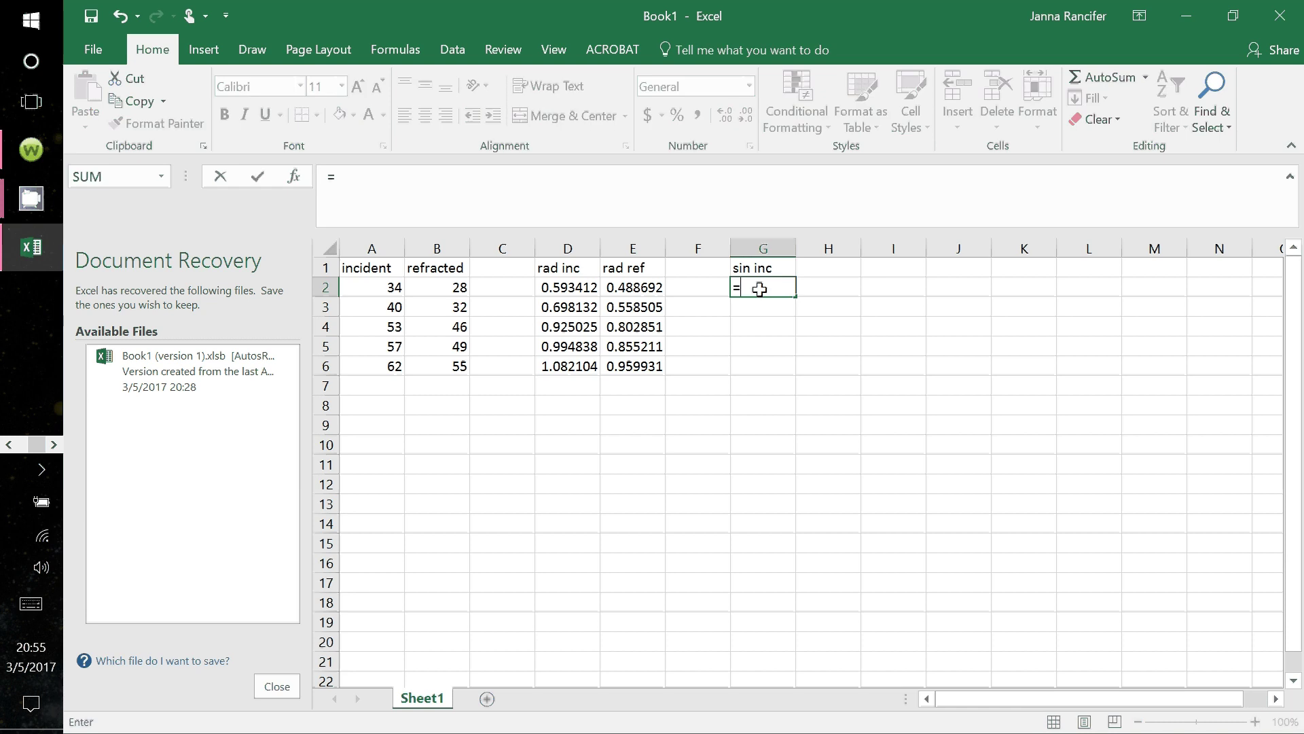
{"action": "type", "text": "sin"}
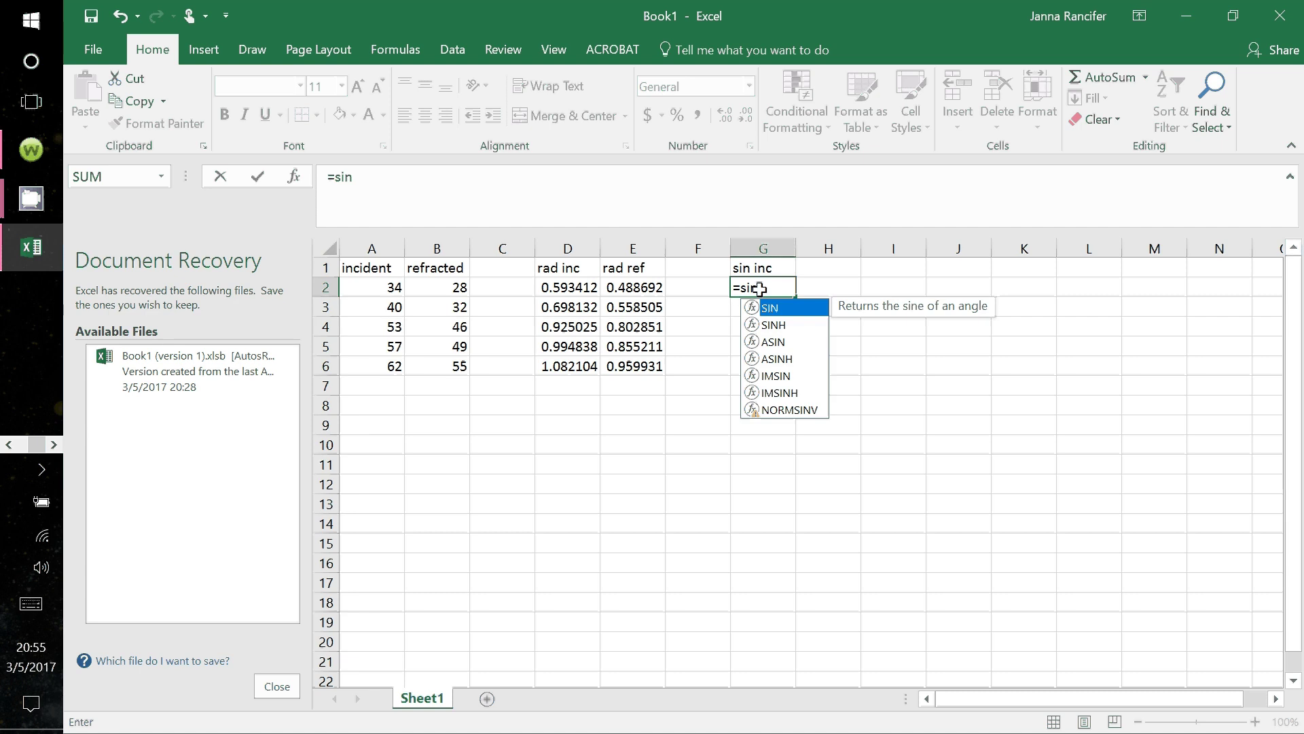
{"action": "type", "text": "("}
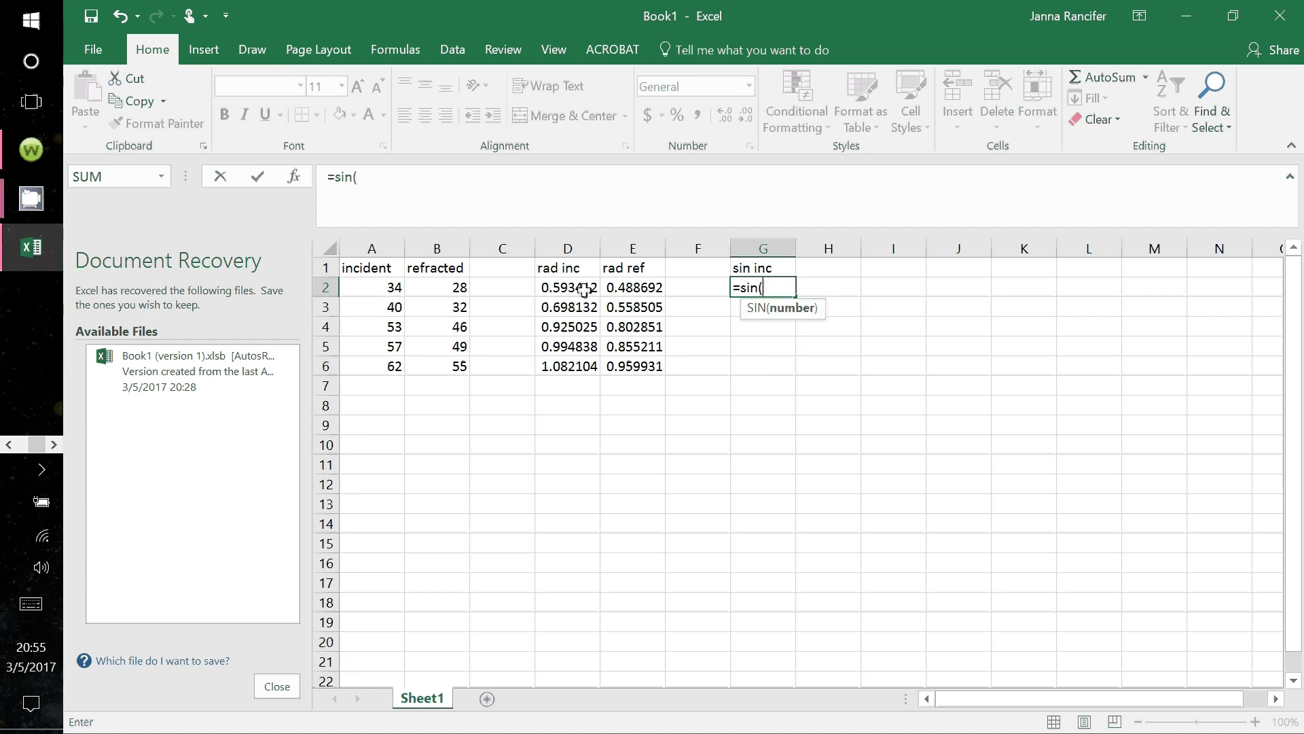
{"action": "left_click", "coordinate": [560, 287]}
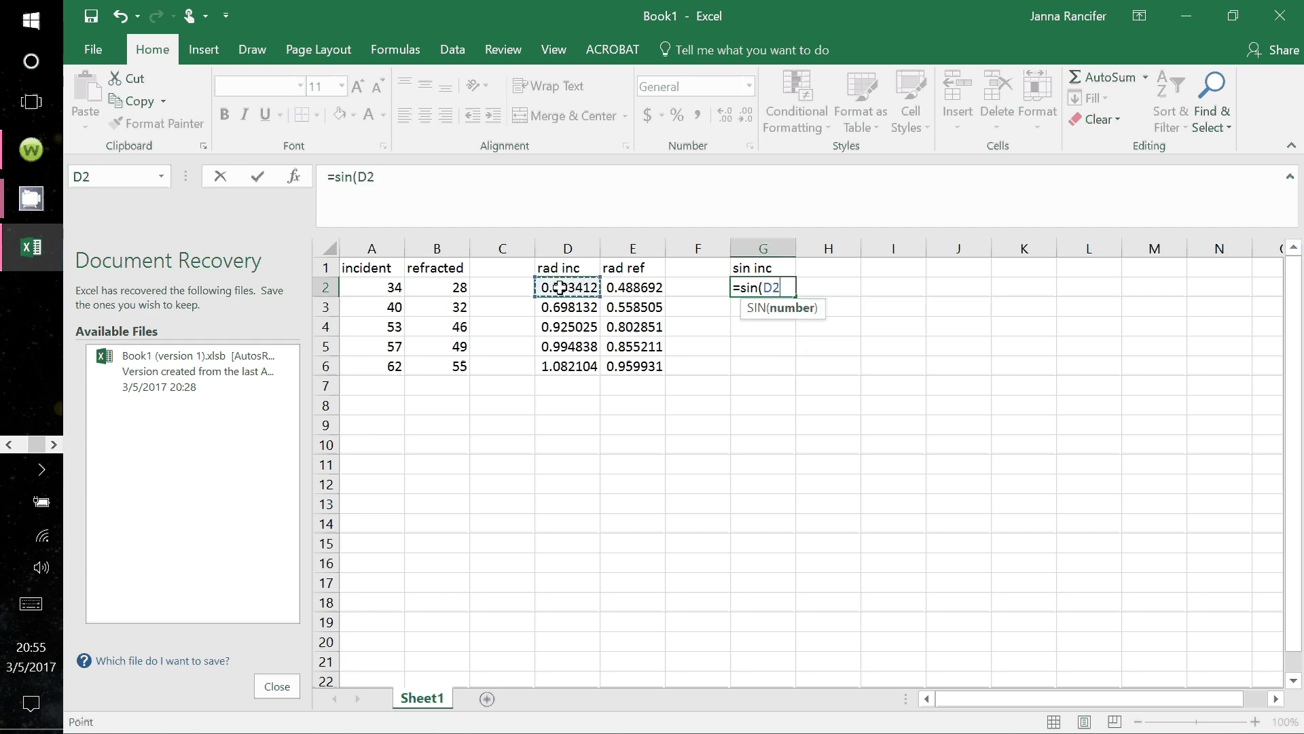
{"action": "type", "text": ")"}
{"action": "key", "text": "Return"}
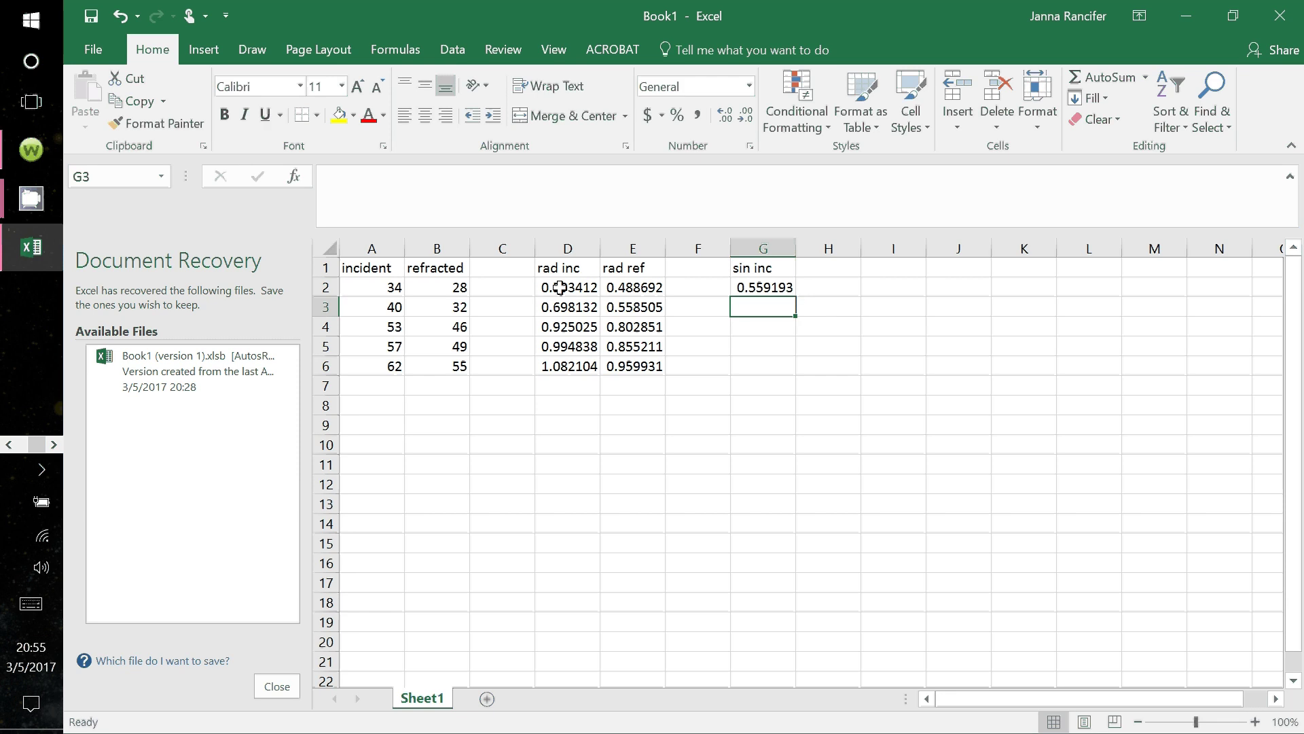
{"action": "left_click", "coordinate": [759, 289]}
{"action": "mouse_move", "coordinate": [796, 297]}
{"action": "left_mouse_down"}
{"action": "mouse_move", "coordinate": [799, 372]}
{"action": "mouse_move", "coordinate": [794, 297]}
{"action": "left_mouse_up"}
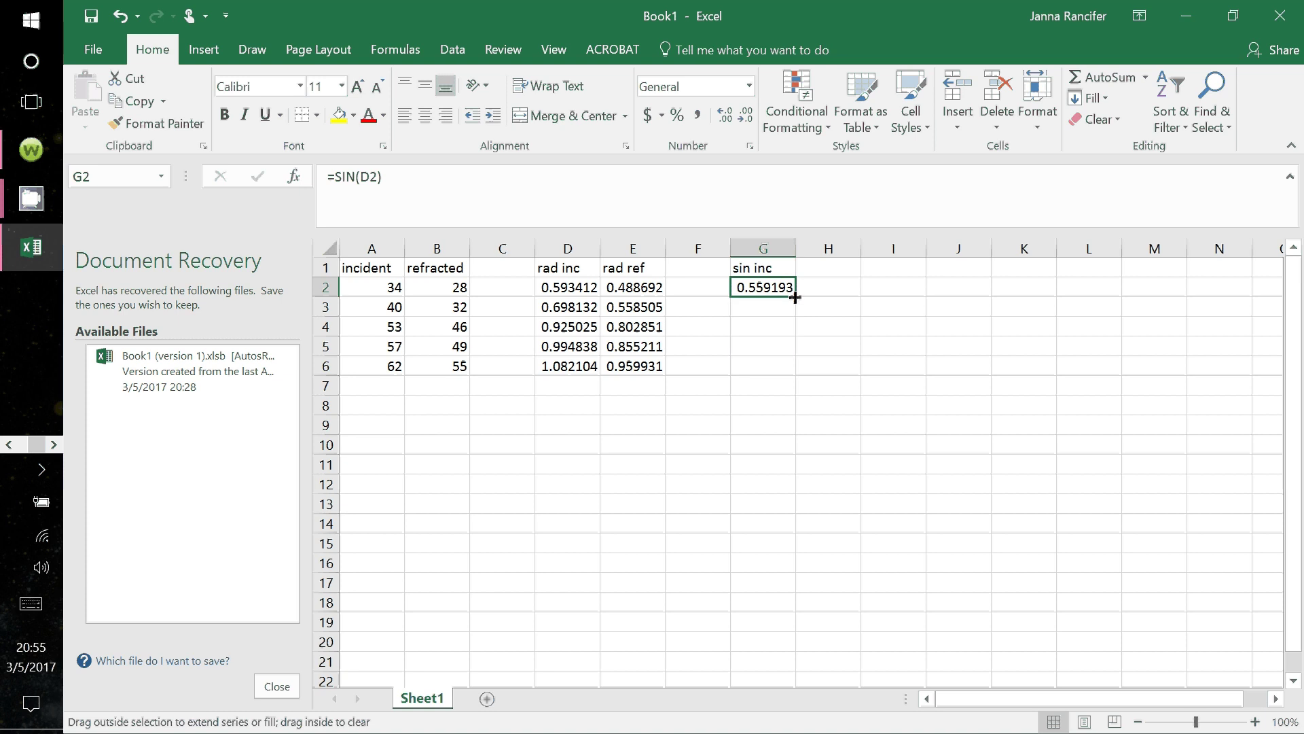
{"action": "left_click_drag", "start_coordinate": [794, 296], "coordinate": [795, 383]}
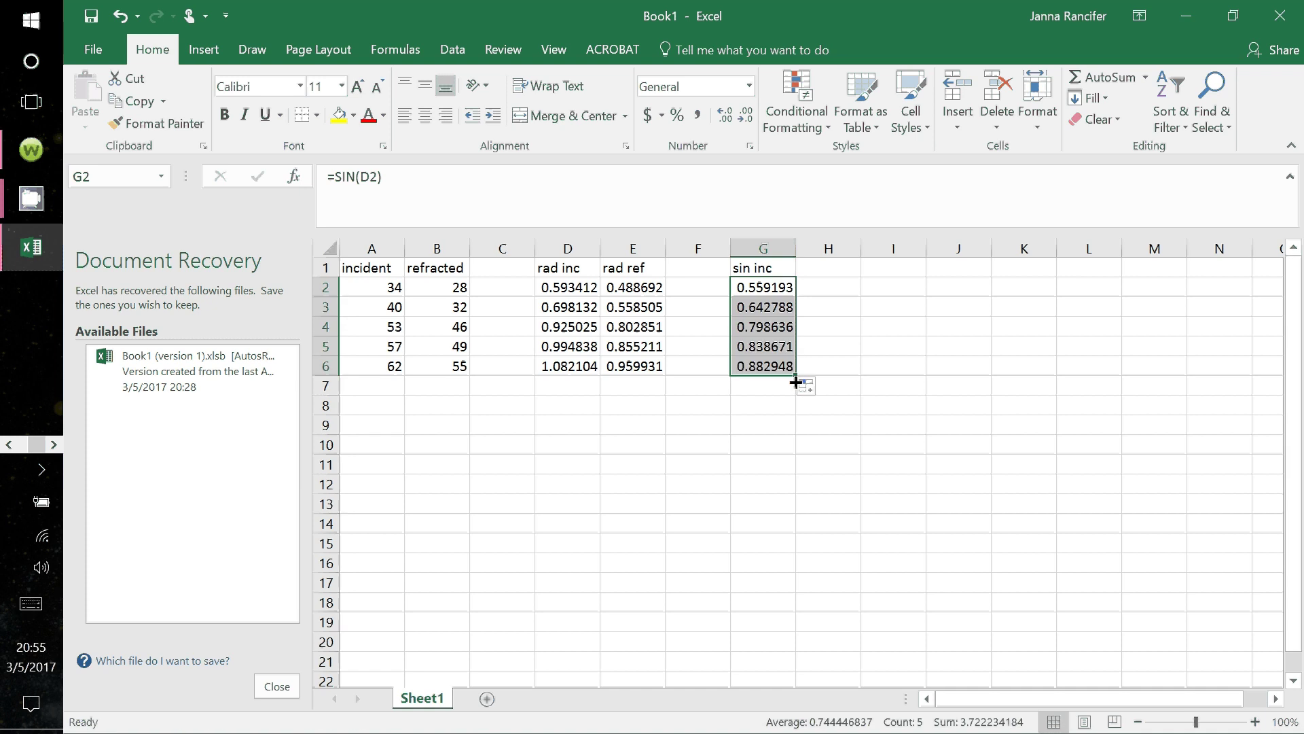
{"action": "left_click", "coordinate": [836, 271]}
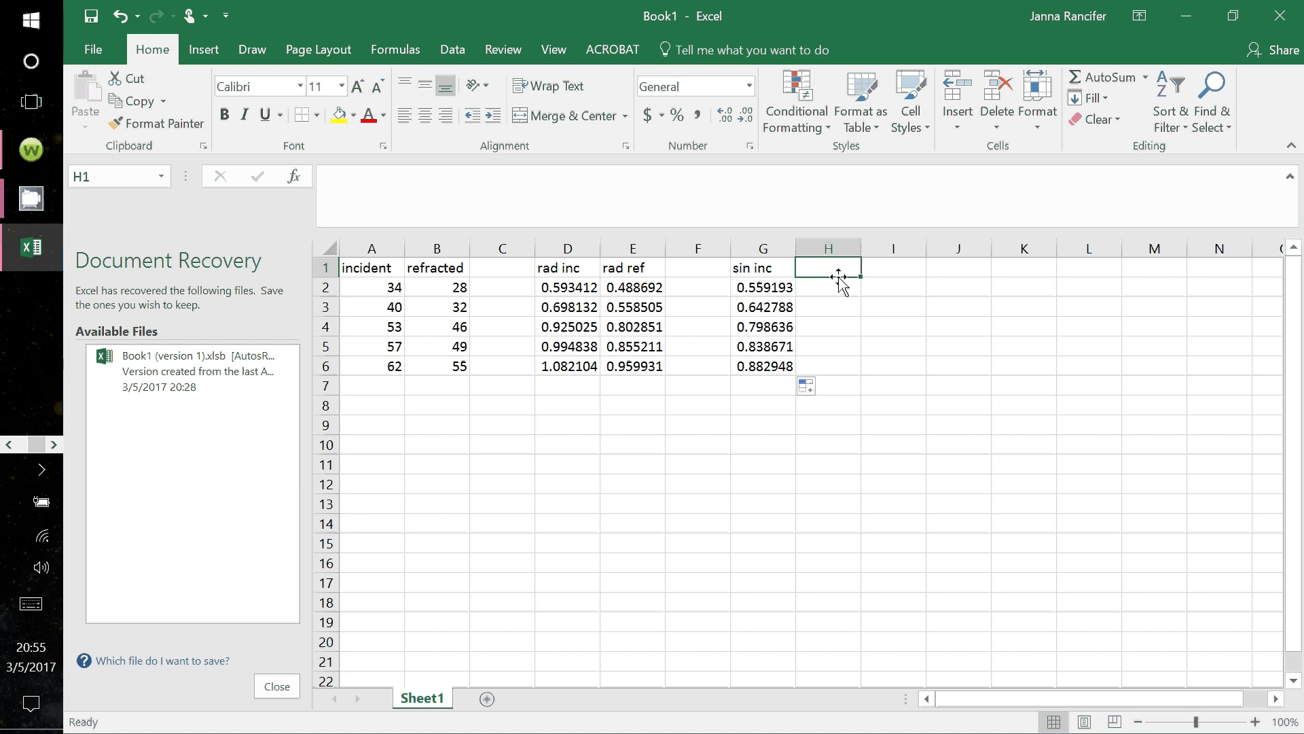
Head column H 'sin ref' and fill =SIN(E2) from H2 down to H6
{"action": "type", "text": "sin"}
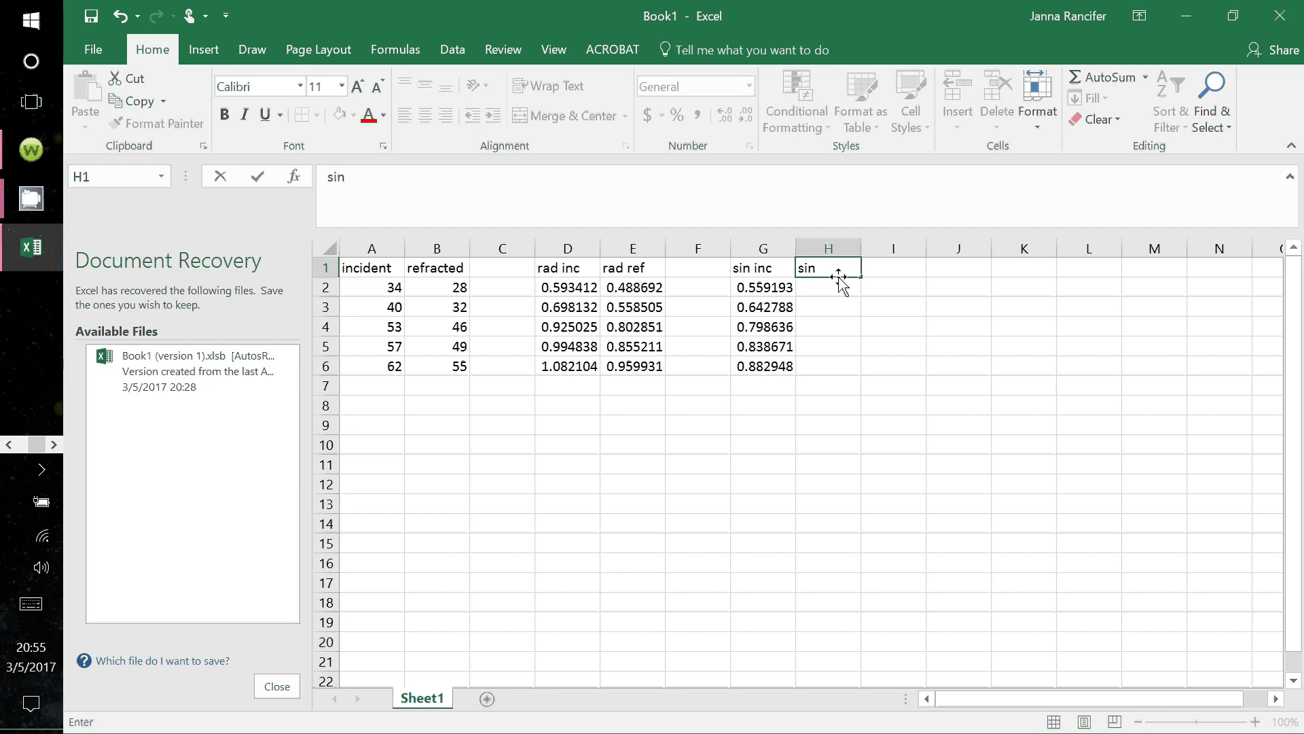
{"action": "type", "text": " ref"}
{"action": "key", "text": "Return"}
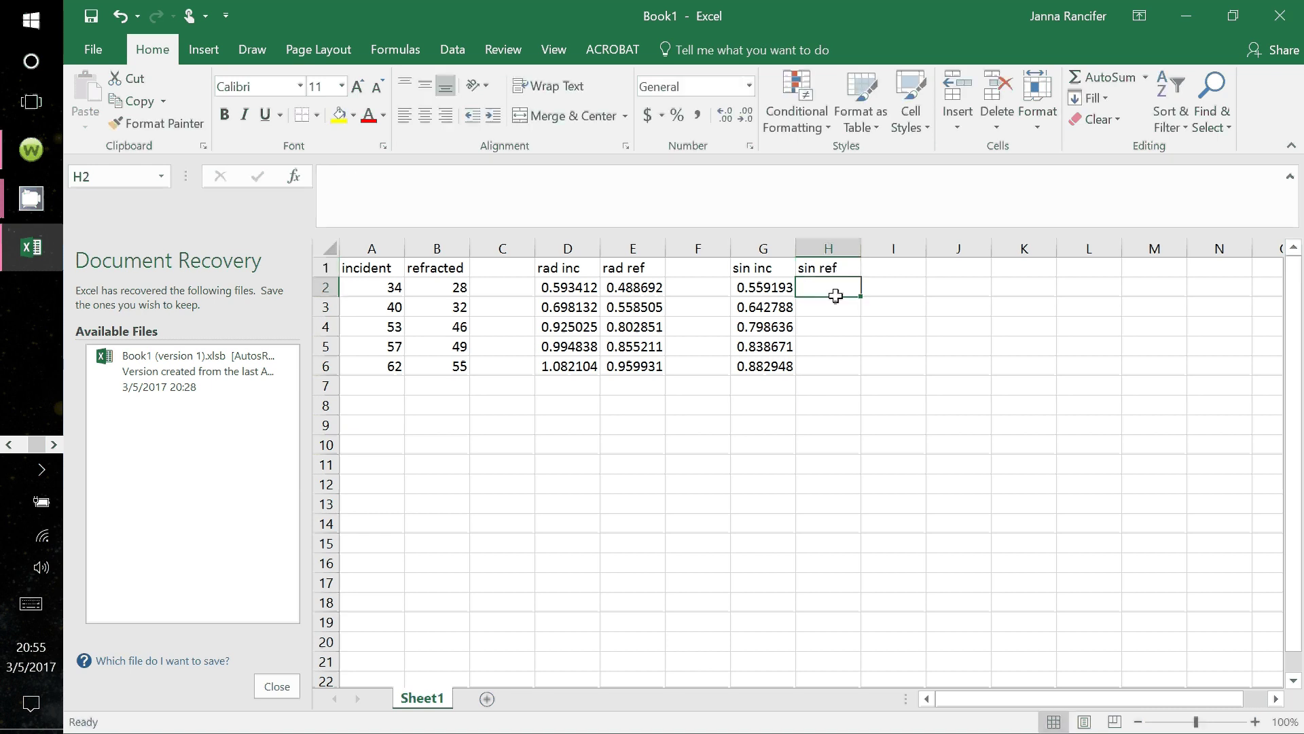
{"action": "type", "text": "="}
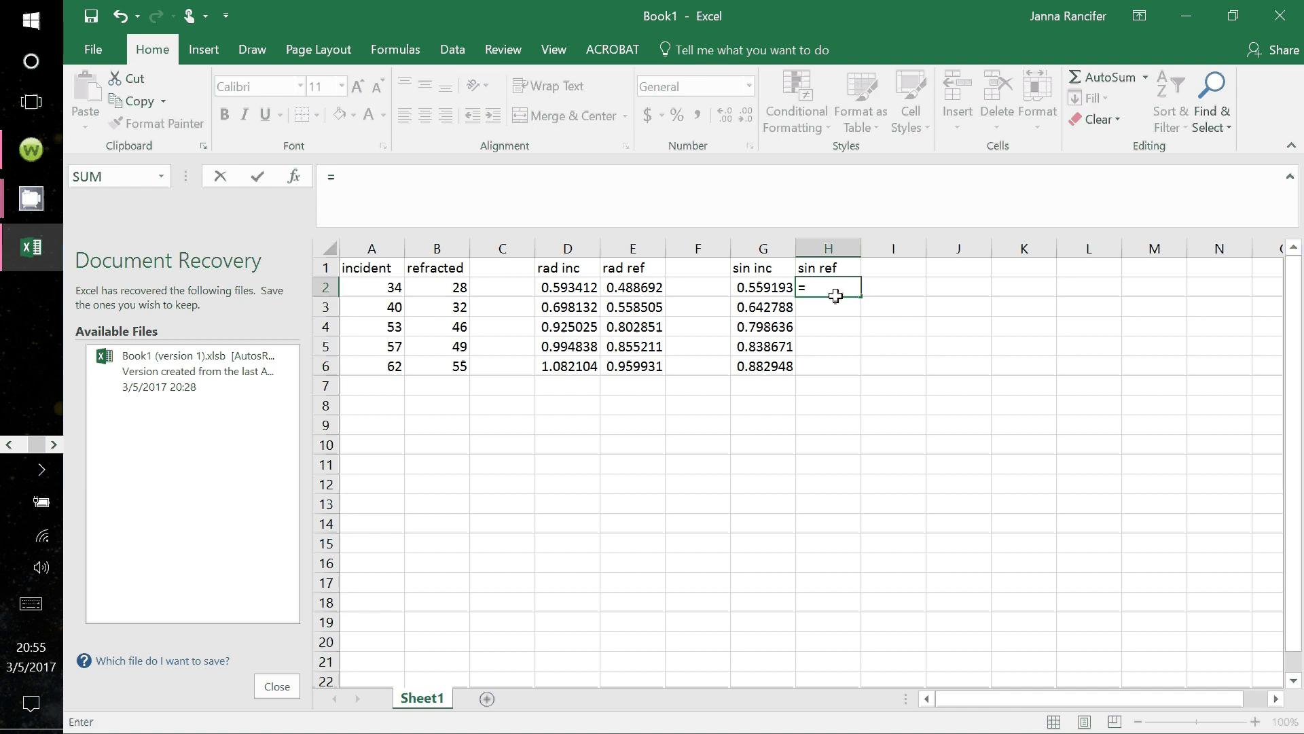
{"action": "type", "text": "sin("}
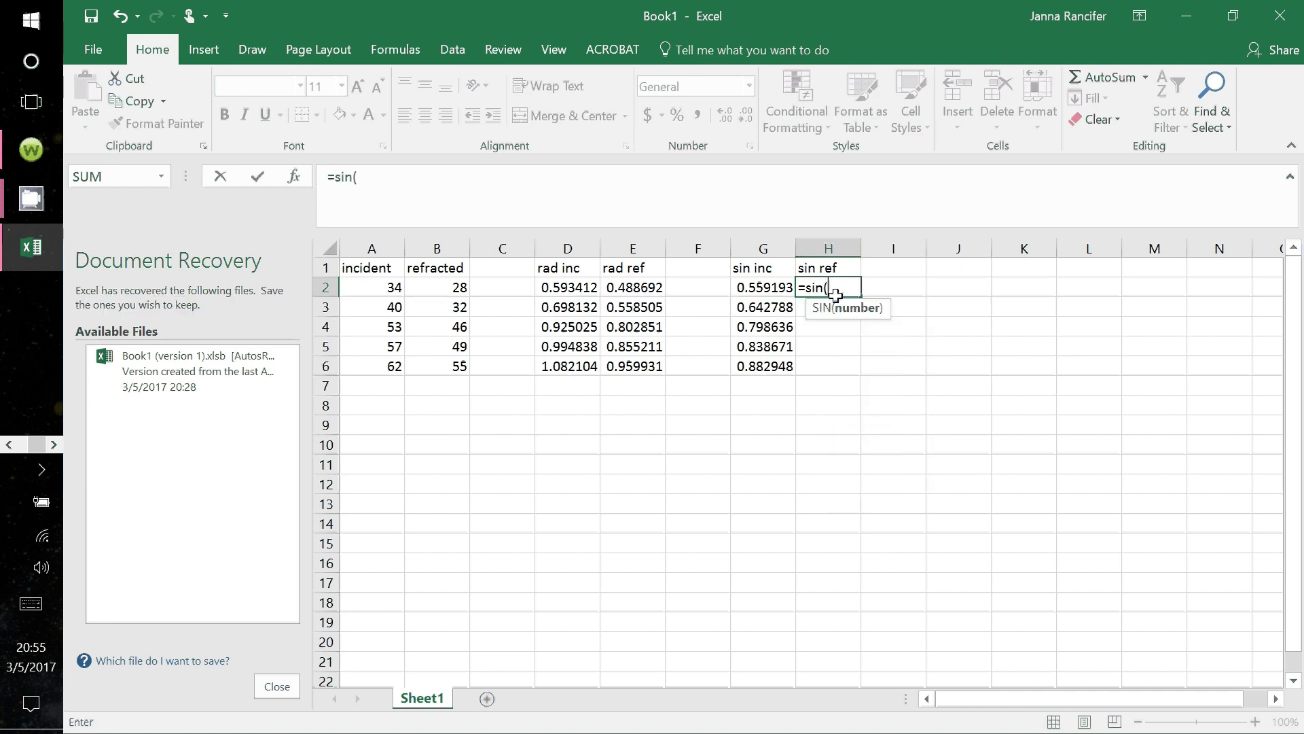
{"action": "left_click", "coordinate": [632, 286]}
{"action": "type", "text": ")"}
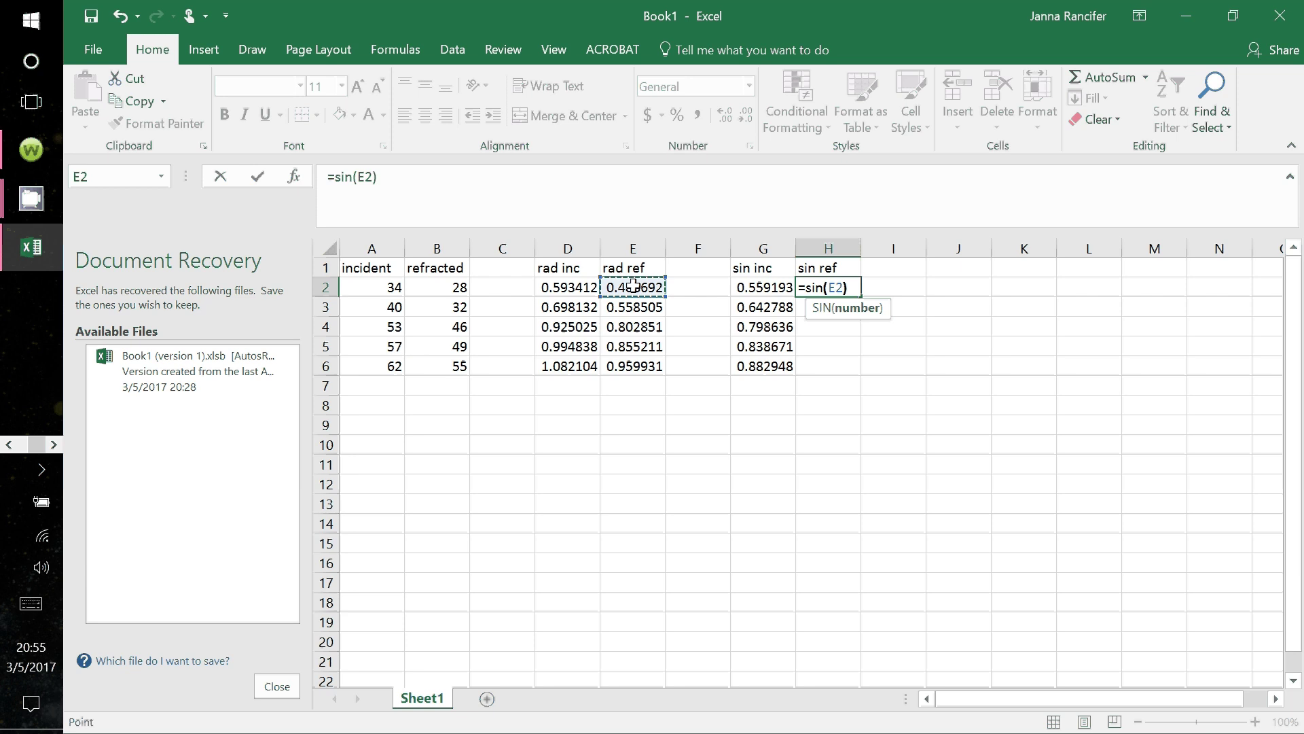
{"action": "key", "text": "Return"}
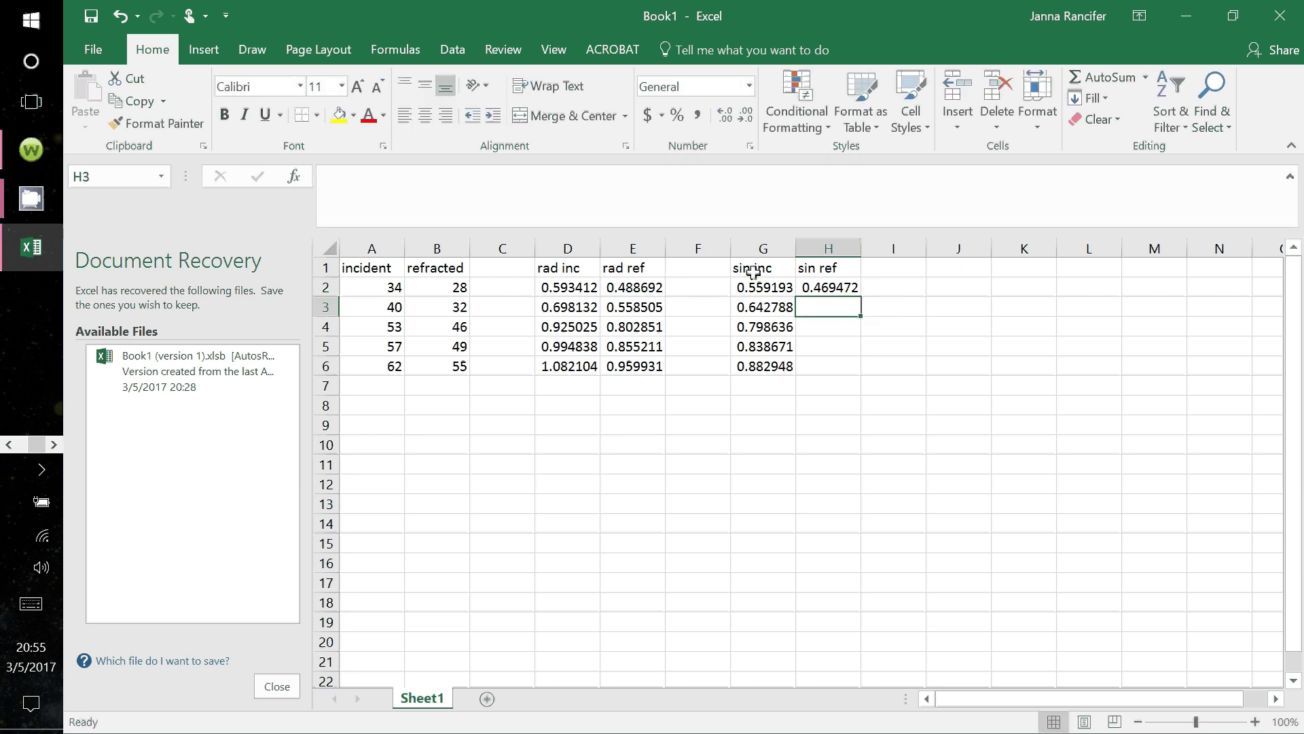
{"action": "left_click", "coordinate": [847, 285]}
{"action": "left_click_drag", "start_coordinate": [861, 297], "coordinate": [864, 369]}
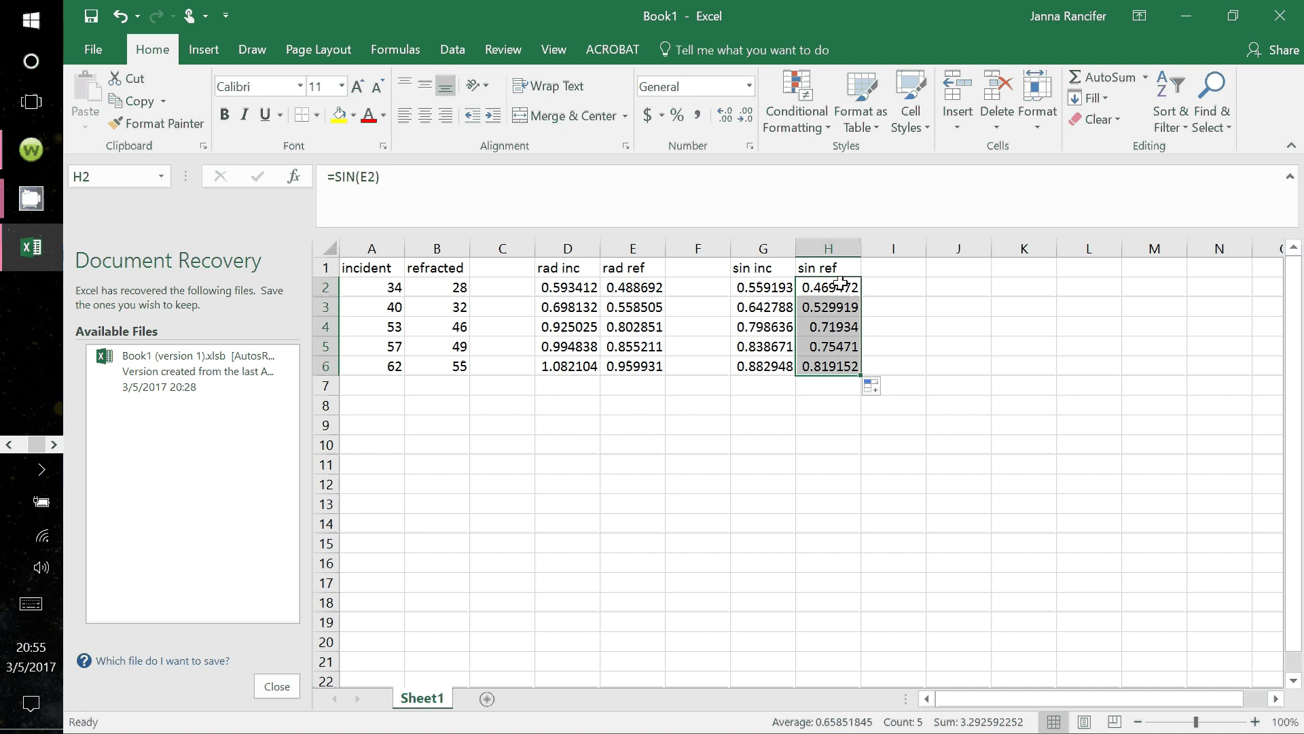
{"action": "left_click", "coordinate": [750, 291]}
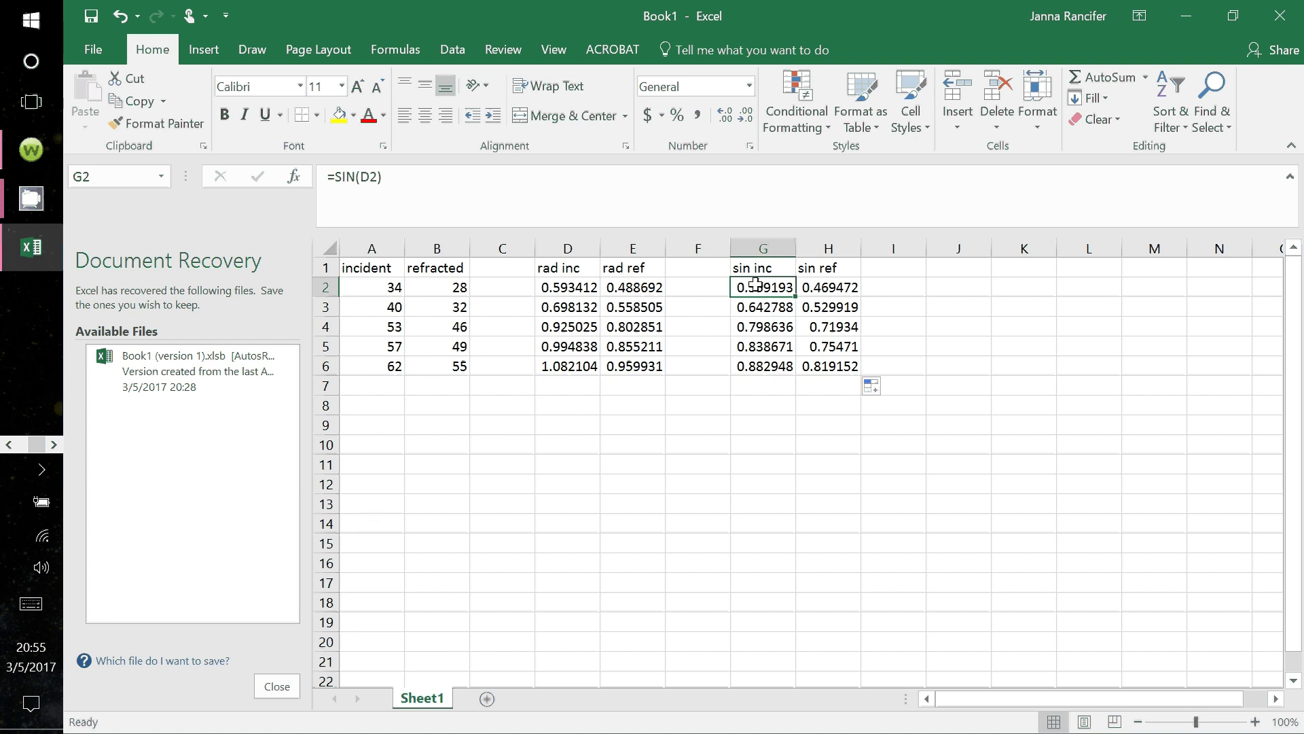
Select G2:H6 and insert a markers-only Scatter chart
{"action": "left_click_drag", "start_coordinate": [760, 283], "coordinate": [832, 367]}
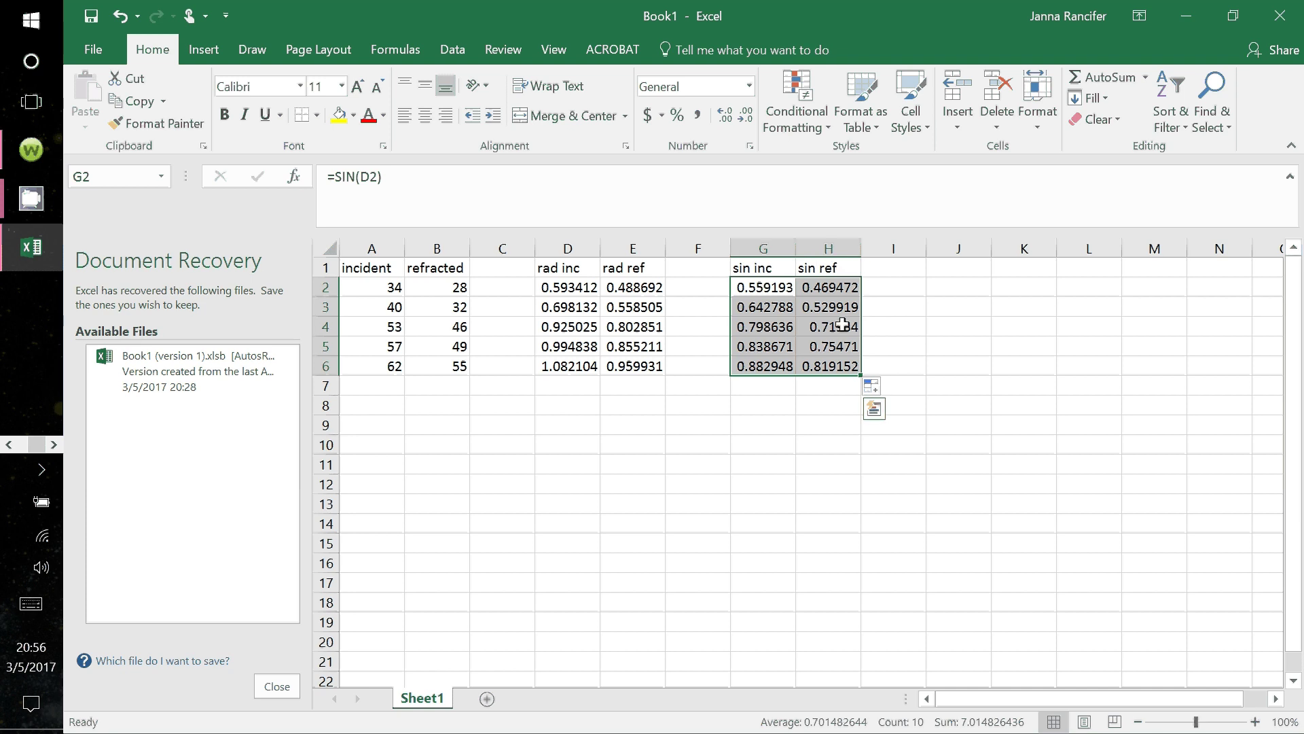
{"action": "left_click", "coordinate": [205, 50]}
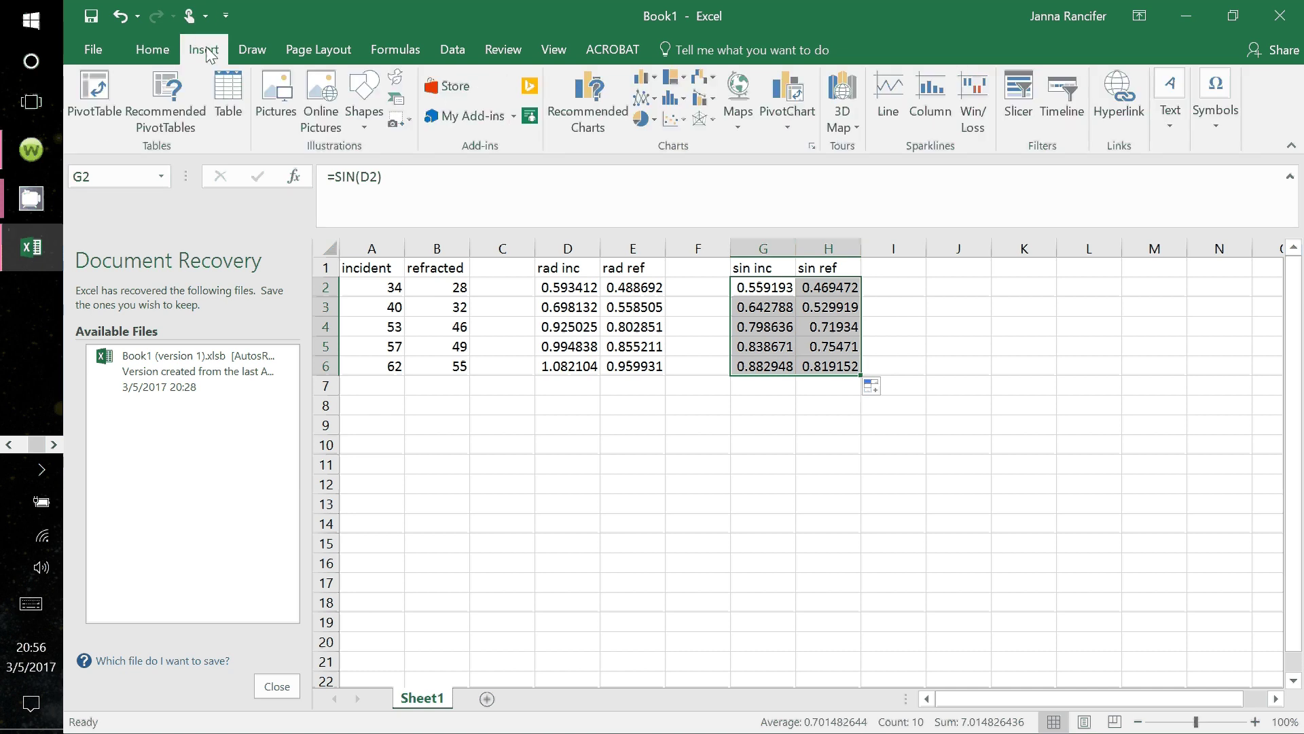
{"action": "left_click", "coordinate": [674, 120]}
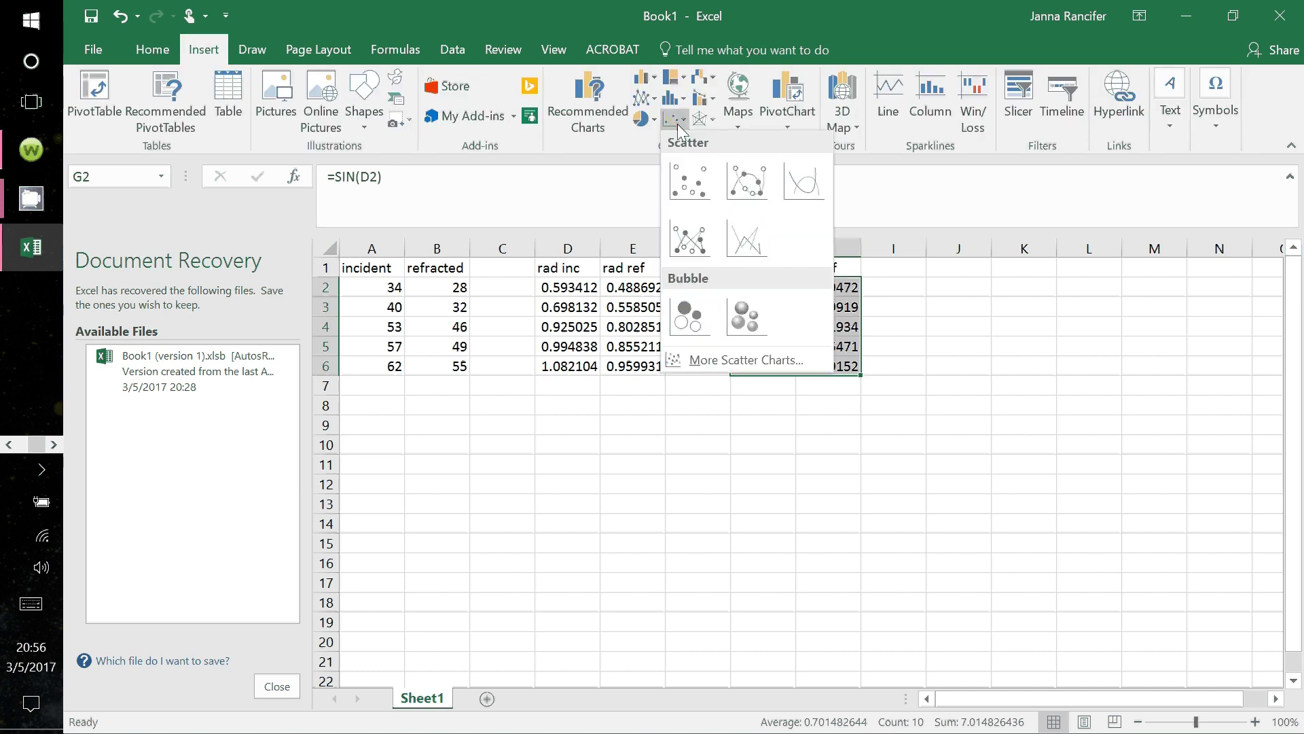
{"action": "left_click", "coordinate": [700, 183]}
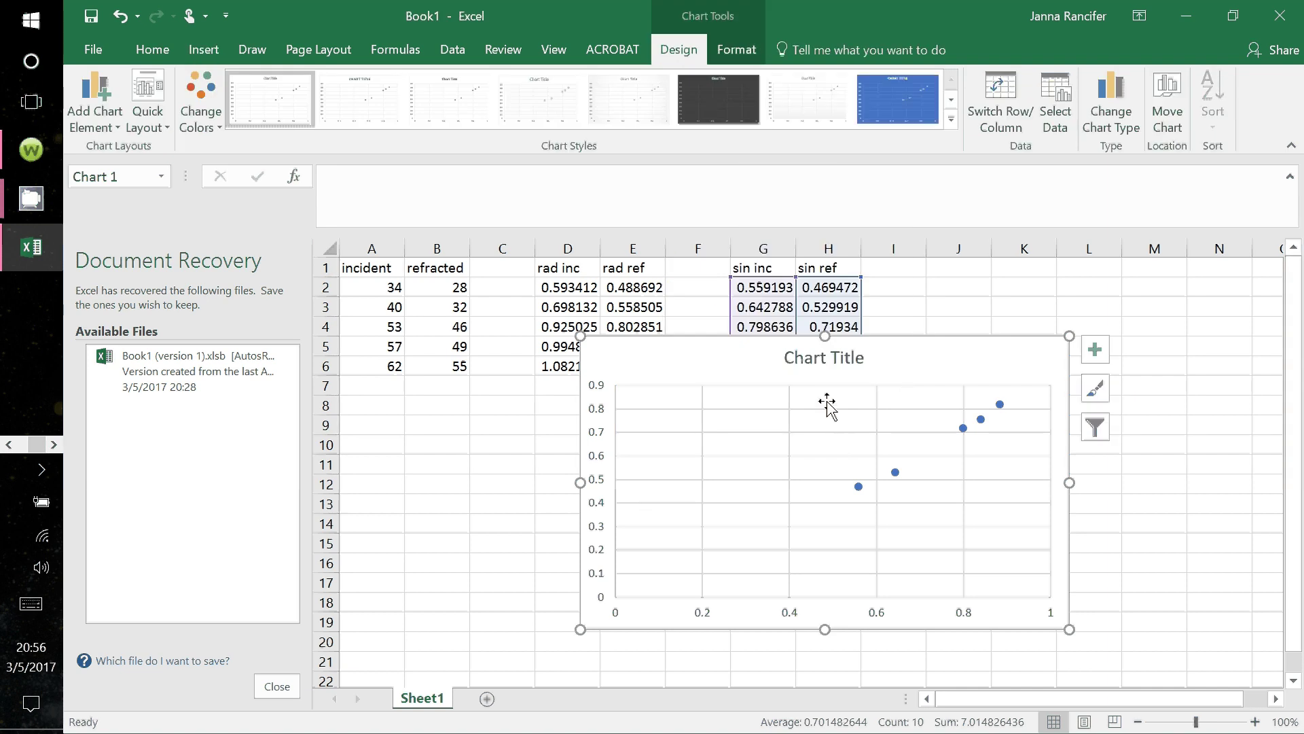
{"action": "left_click", "coordinate": [1091, 349]}
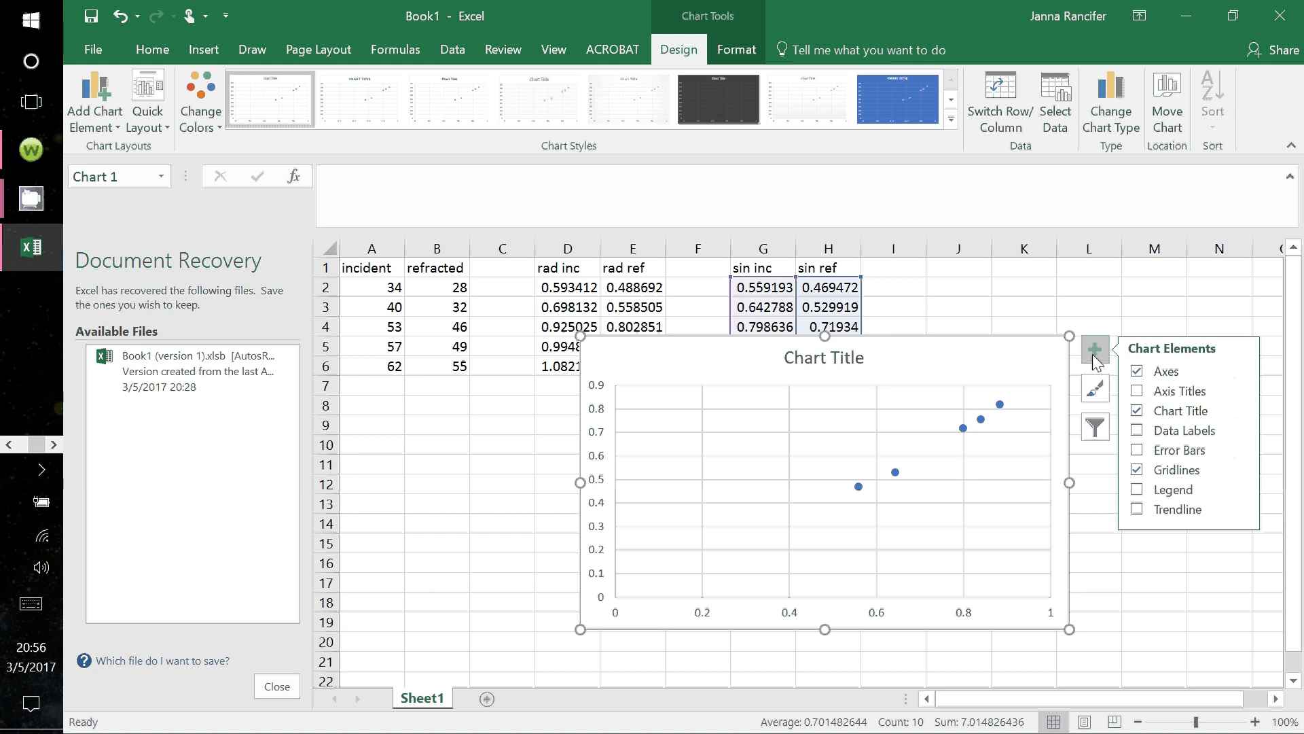
Turn on axis titles and replace the horizontal axis title with 'Sin('
{"action": "left_click", "coordinate": [1137, 391]}
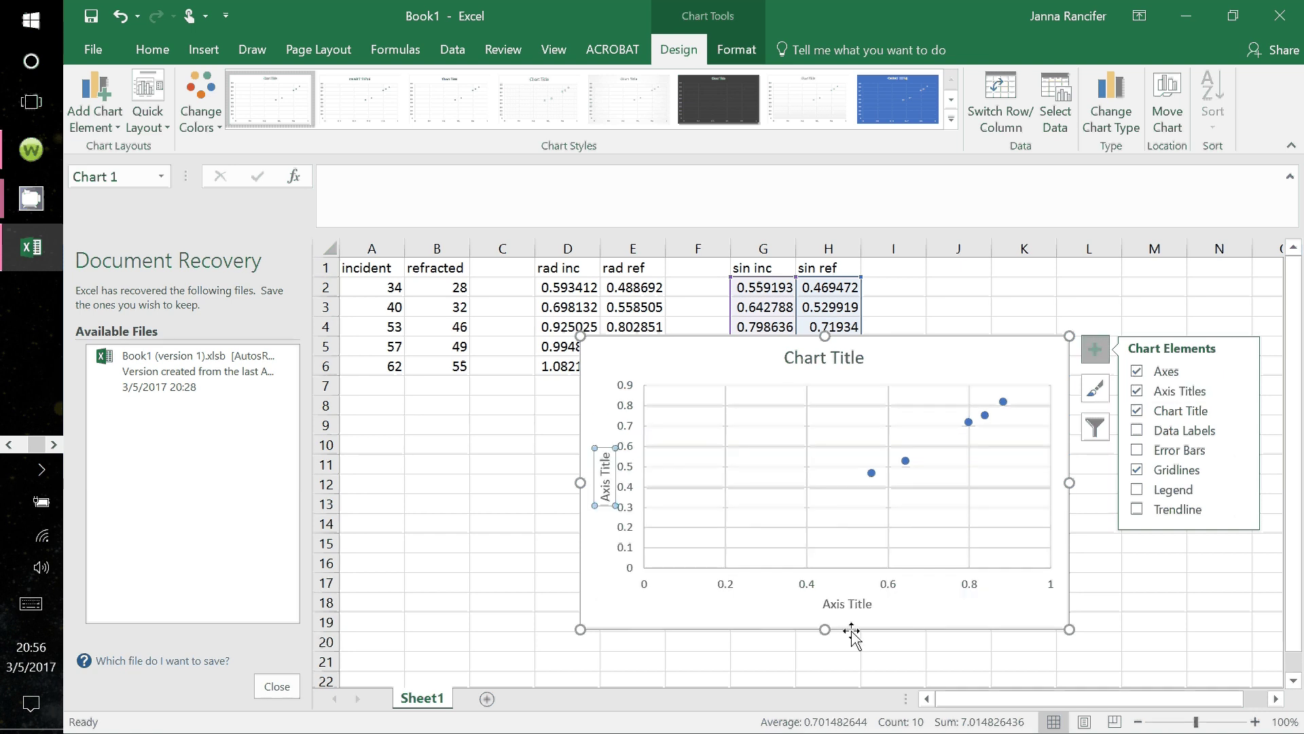
{"action": "double_click", "coordinate": [847, 604]}
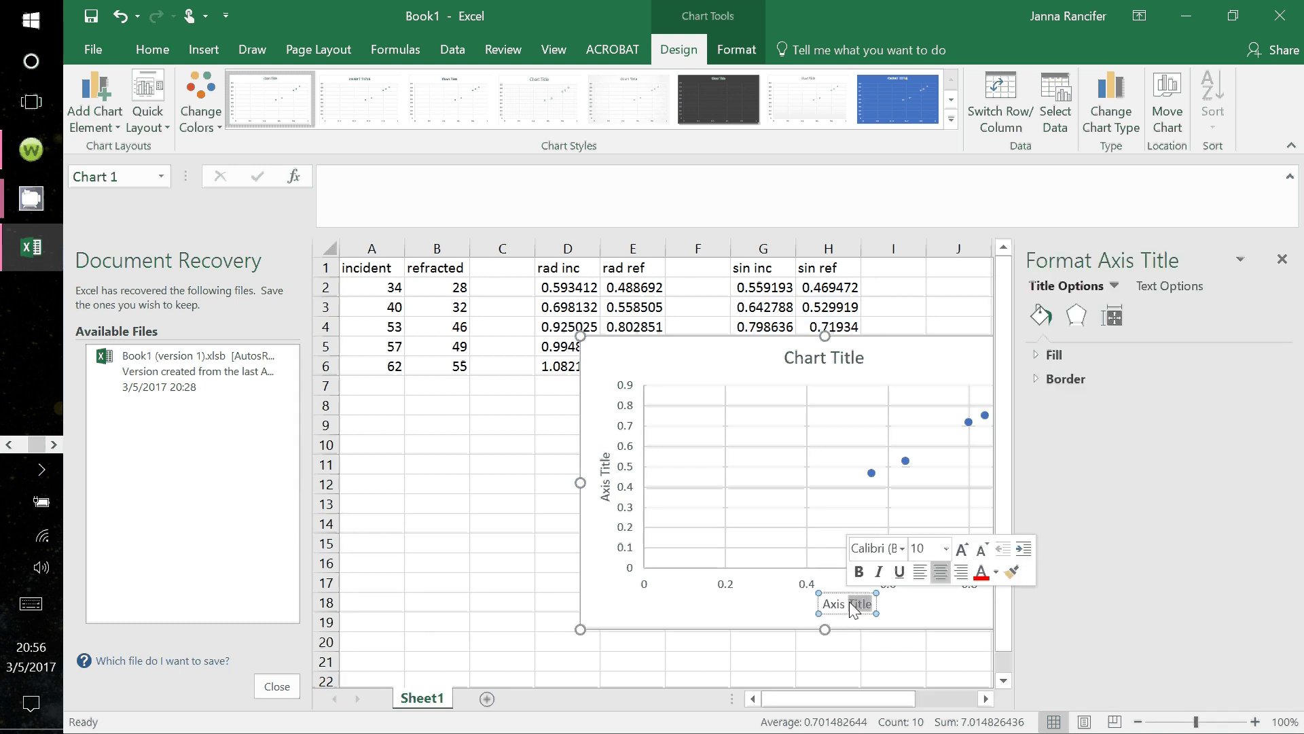
{"action": "left_click_drag", "start_coordinate": [855, 610], "coordinate": [836, 609]}
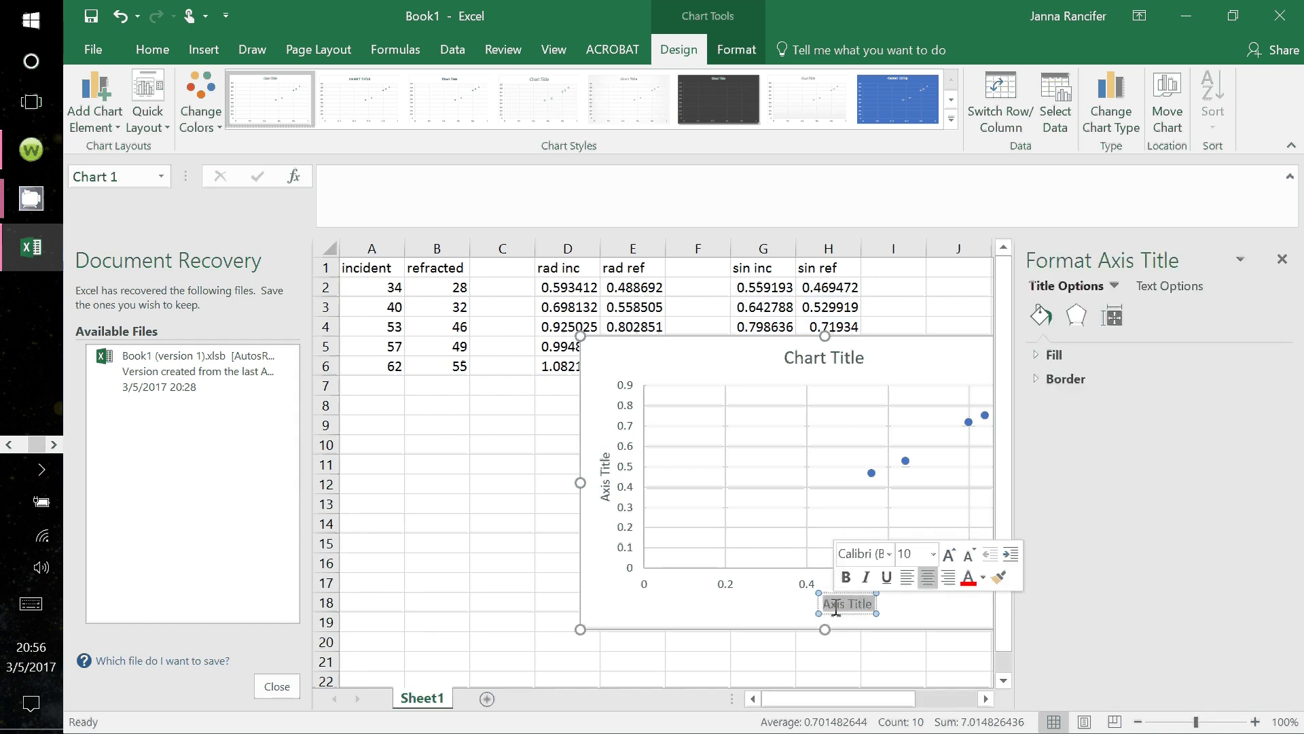
{"action": "type", "text": "Sin("}
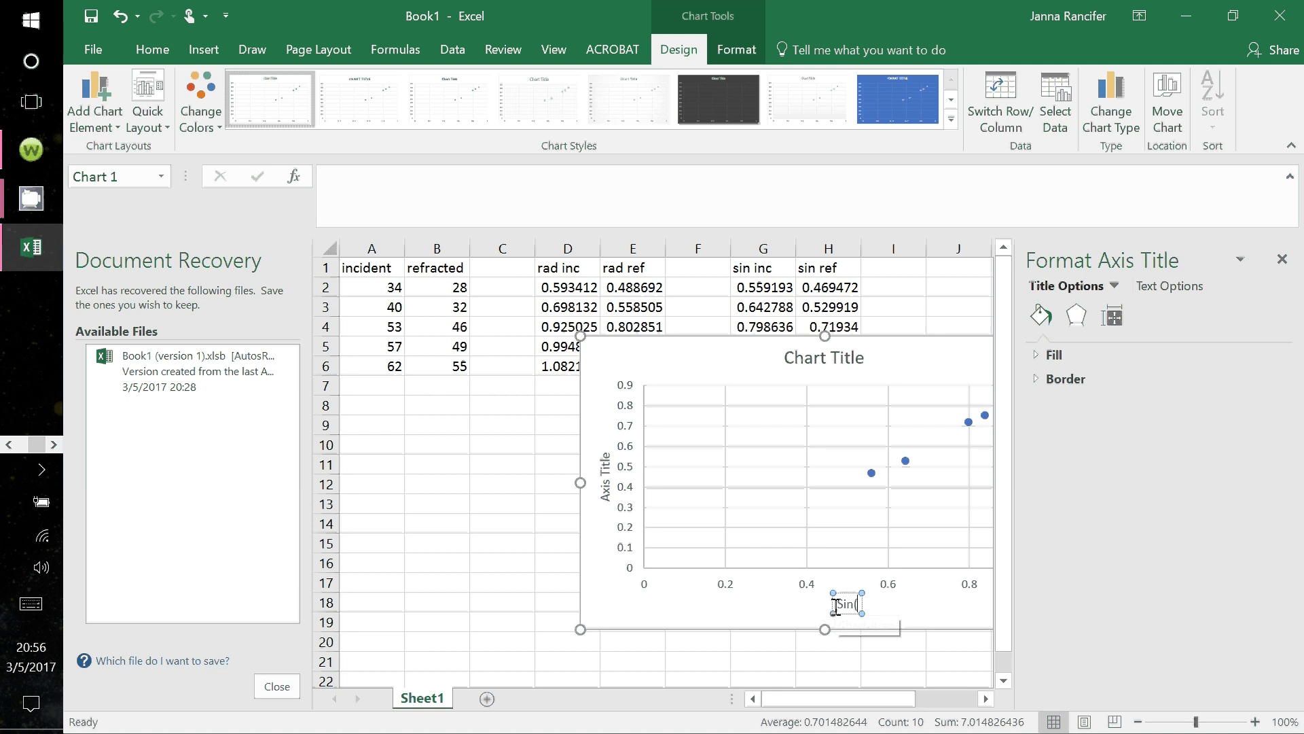
Insert the Greek Θ symbol and finish the horizontal title as 'Sin(Θr)'
{"action": "left_click", "coordinate": [205, 49]}
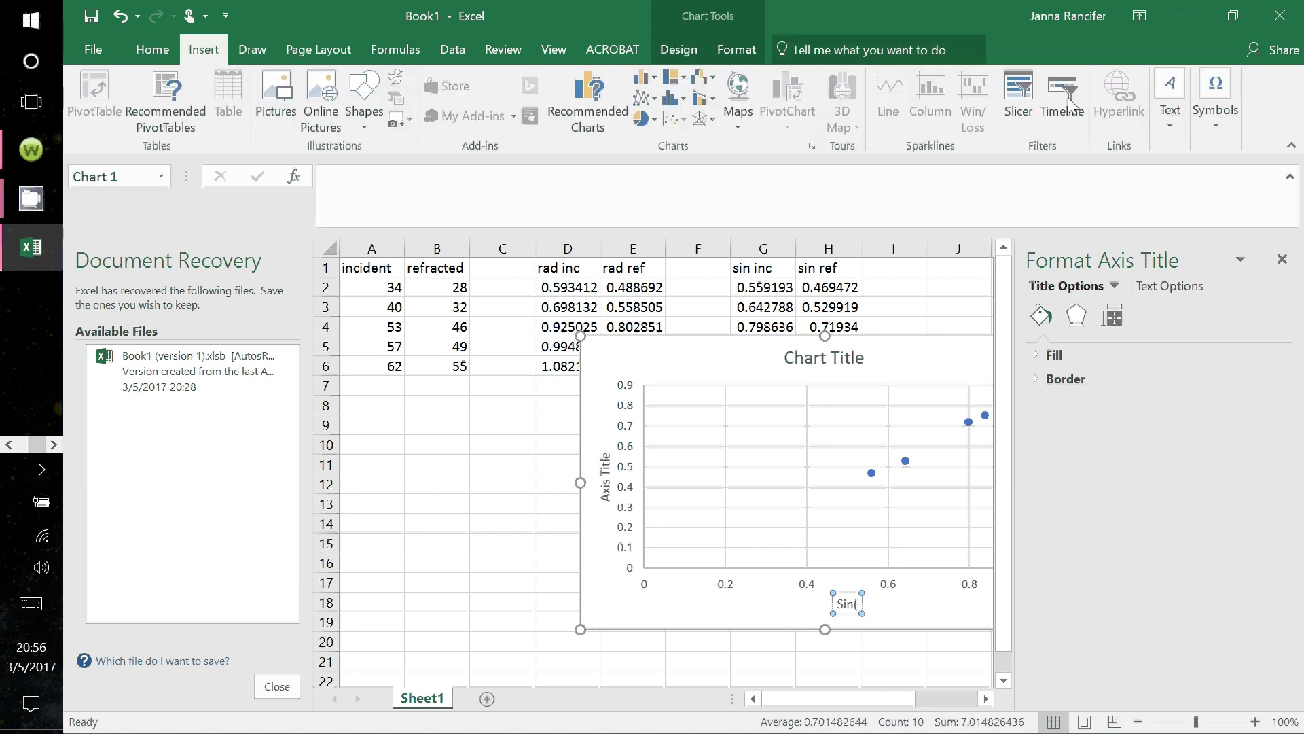
{"action": "left_click", "coordinate": [1222, 92]}
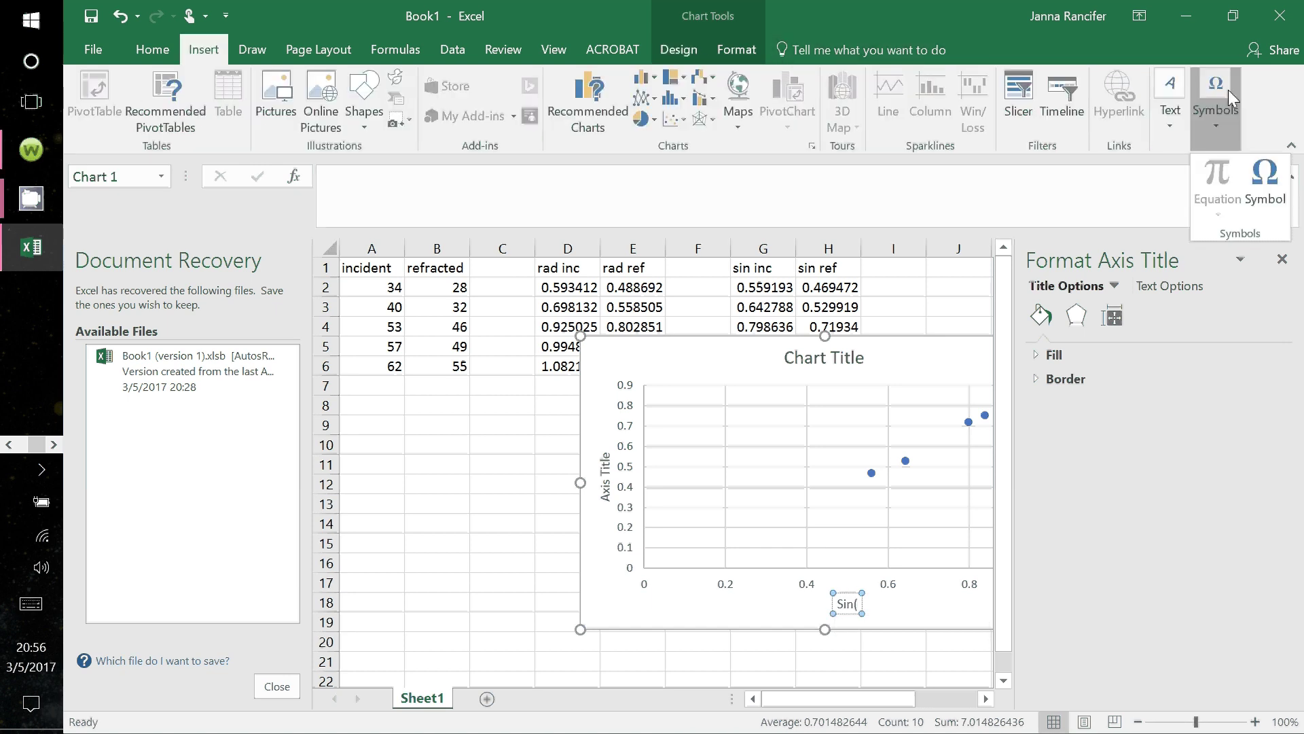
{"action": "left_click", "coordinate": [1267, 188]}
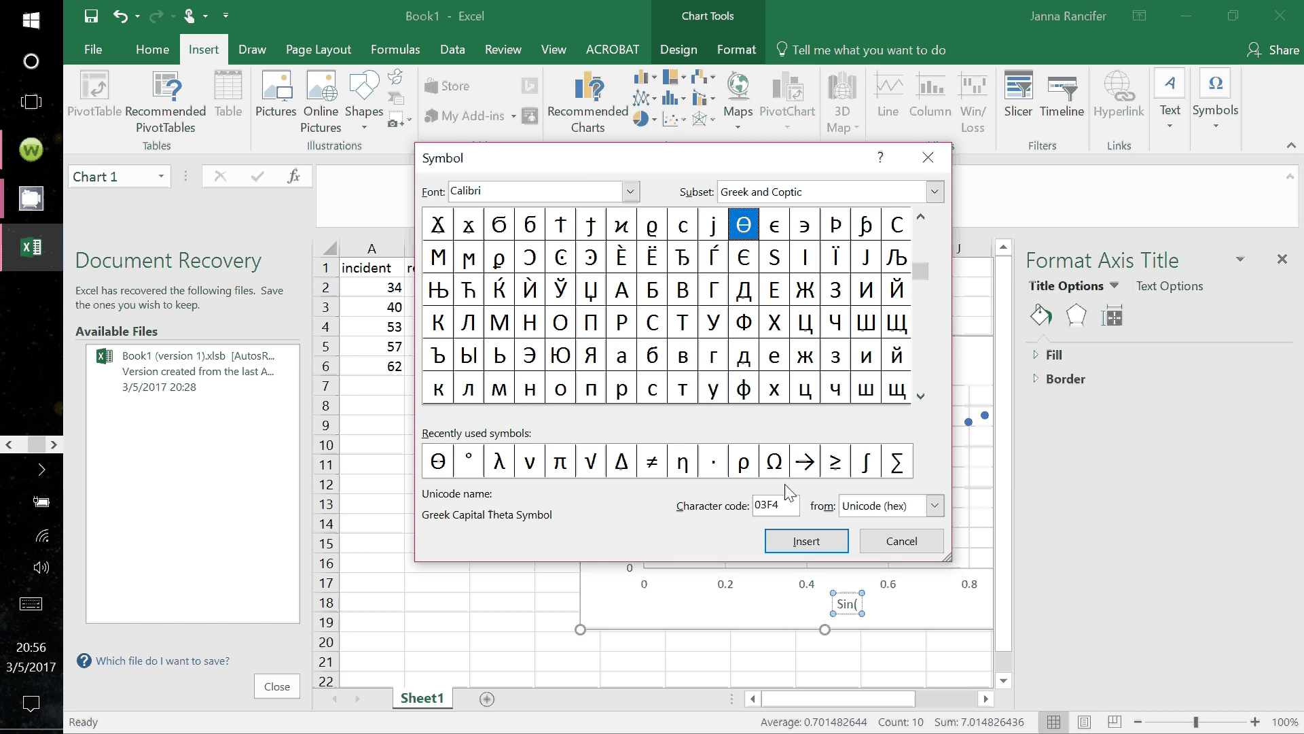
{"action": "left_click", "coordinate": [835, 543]}
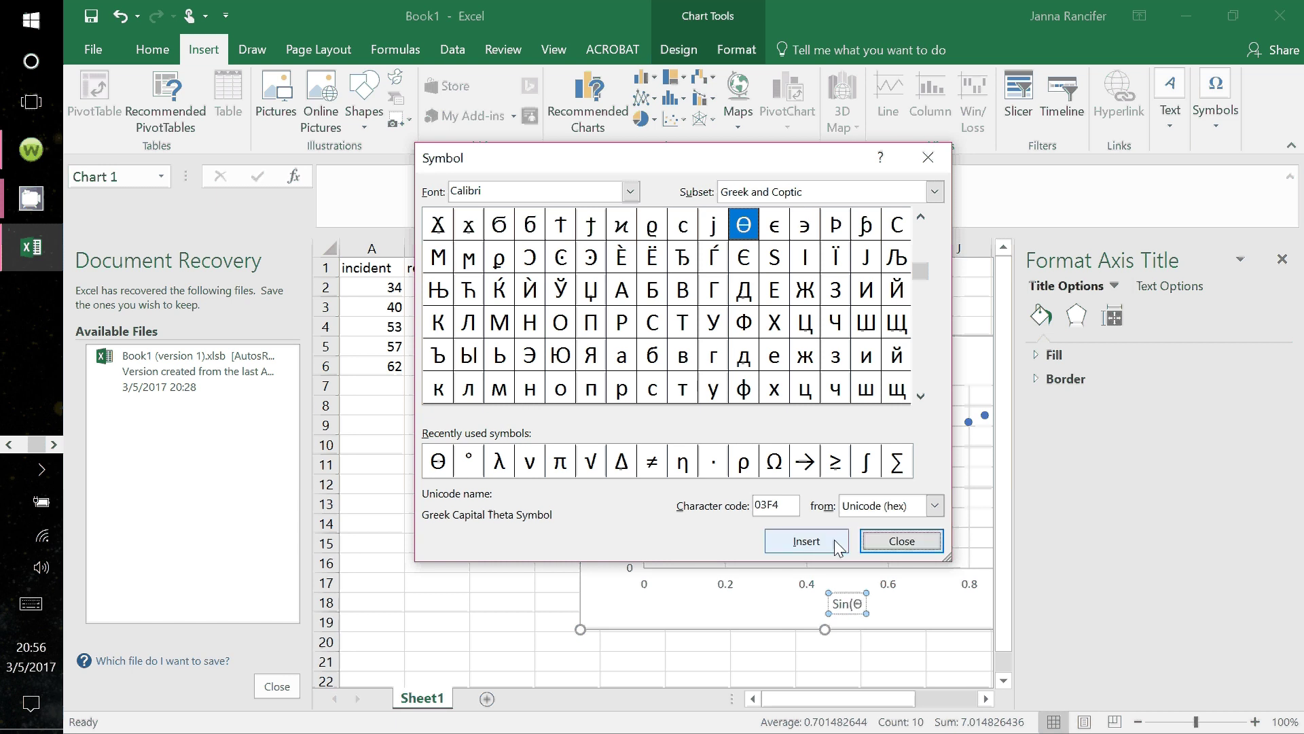
{"action": "left_click", "coordinate": [902, 540]}
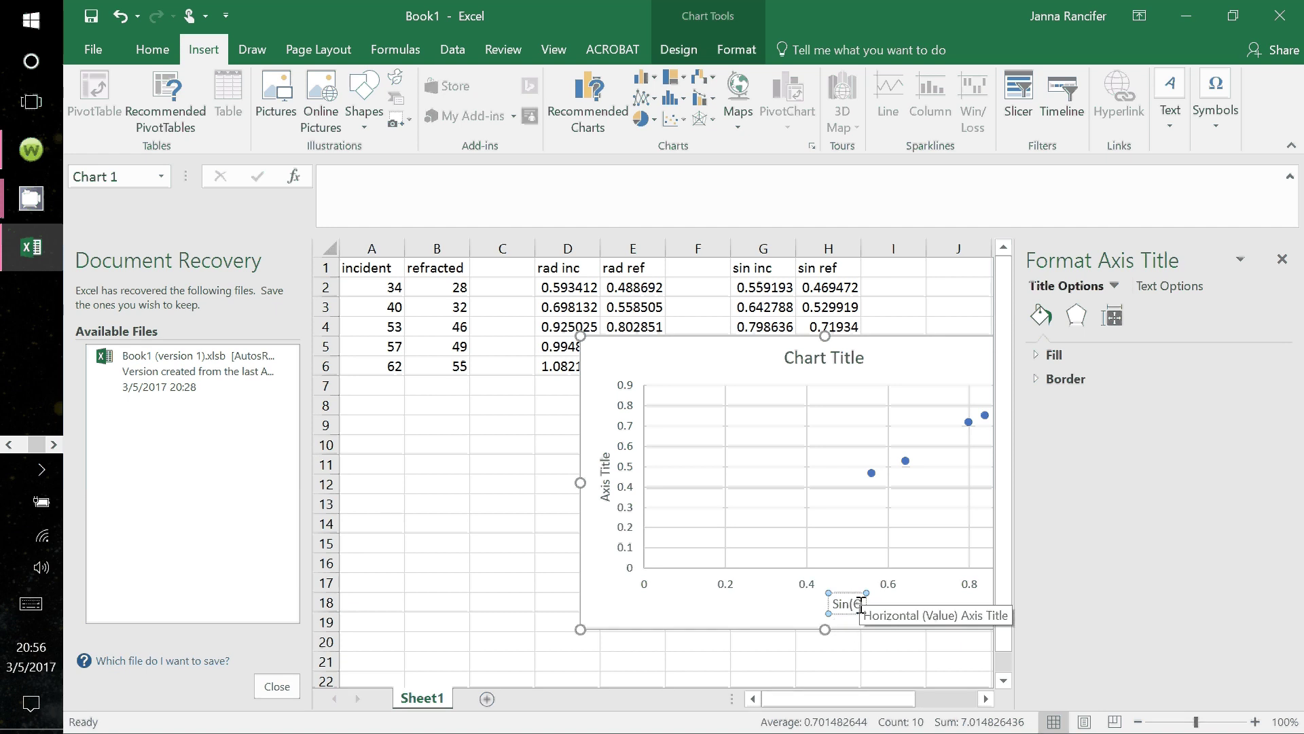
{"action": "scroll", "coordinate": [835, 536], "scroll_direction": "down", "scroll_amount": 1}
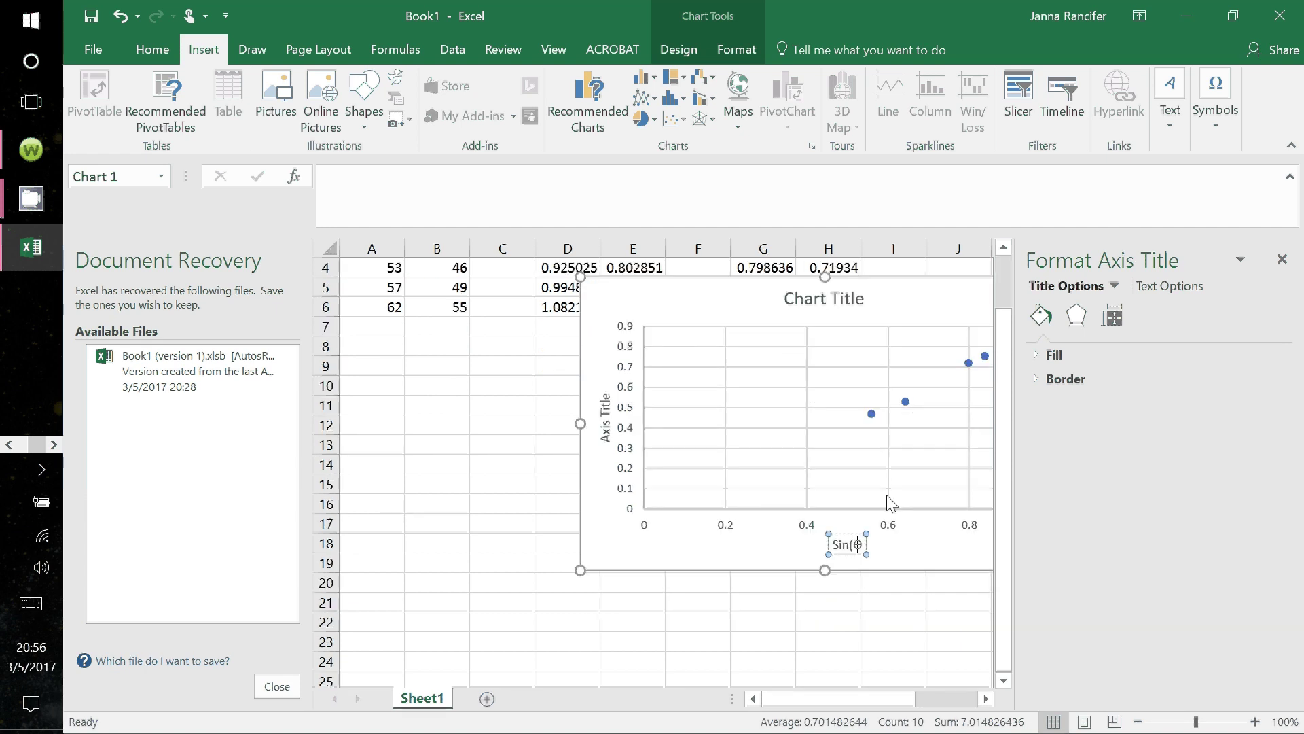
{"action": "scroll", "coordinate": [883, 540], "scroll_direction": "up", "scroll_amount": 1}
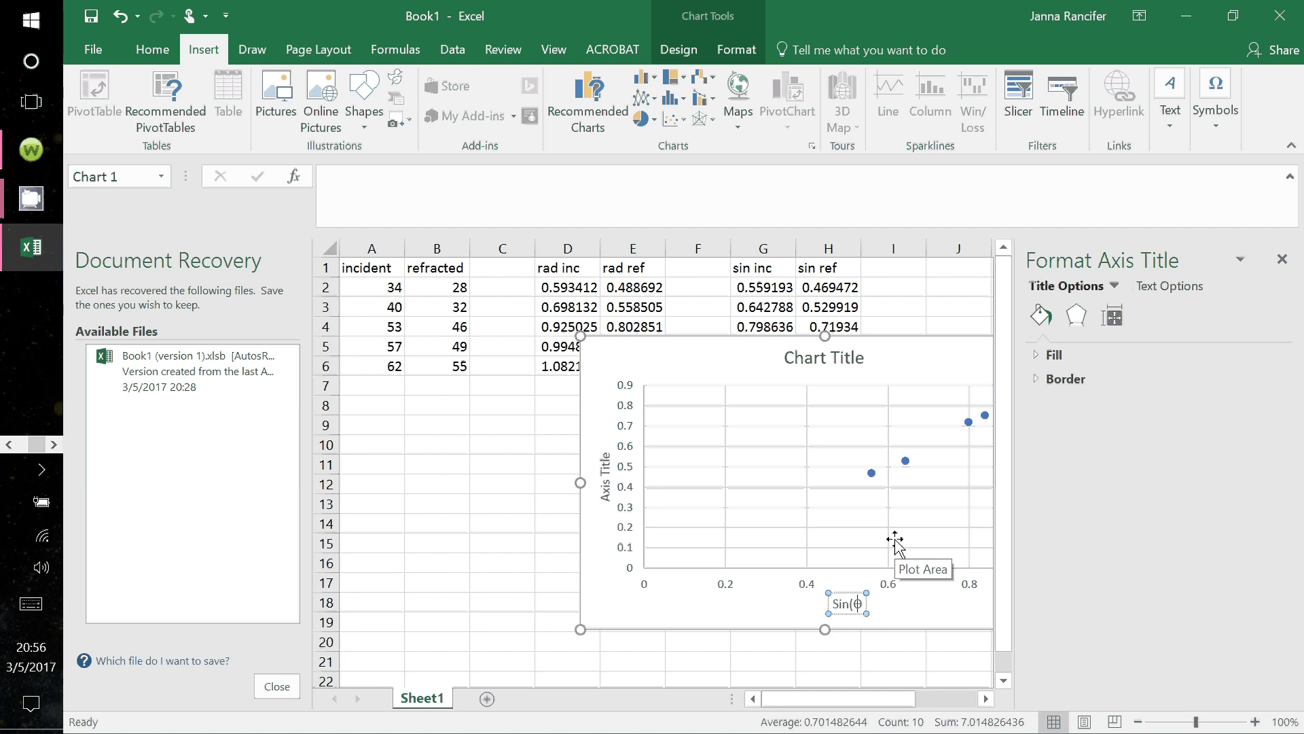
{"action": "type", "text": "r"}
Replace the vertical axis title text with 'Sin('
{"action": "type", "text": ")"}
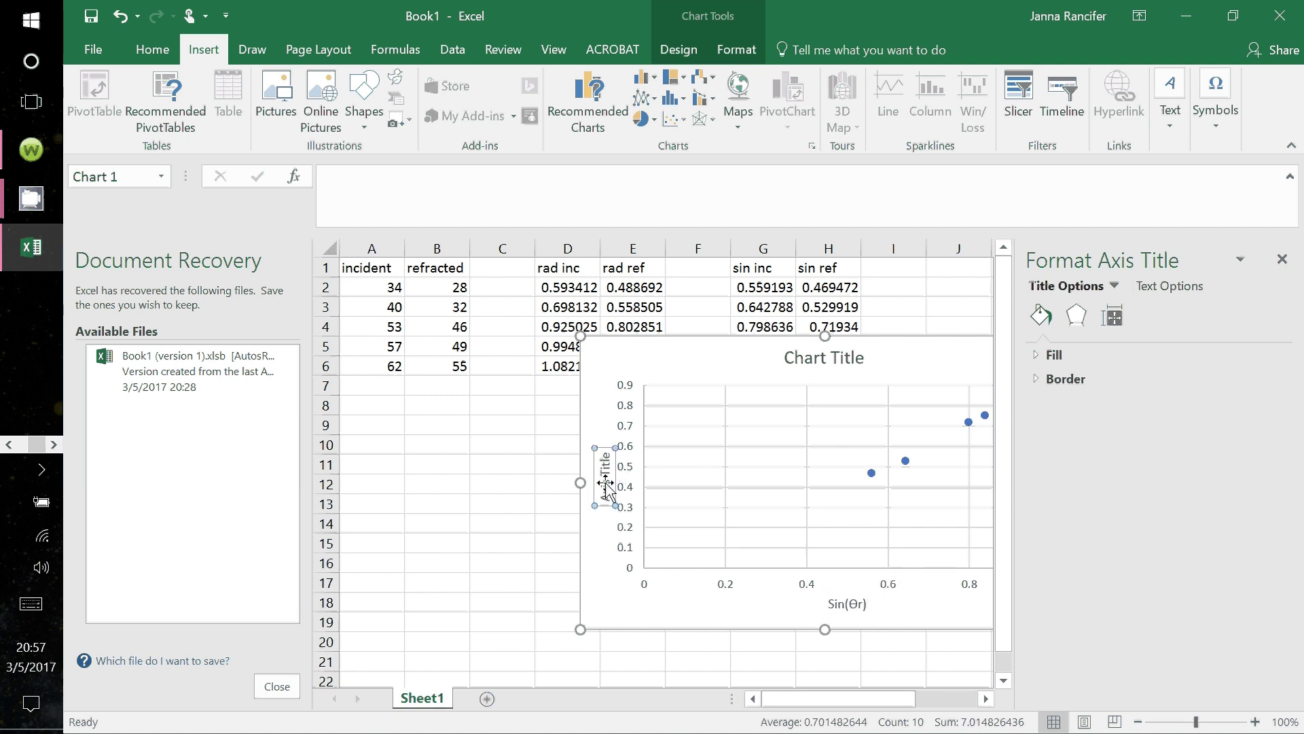
{"action": "triple_click", "coordinate": [606, 484]}
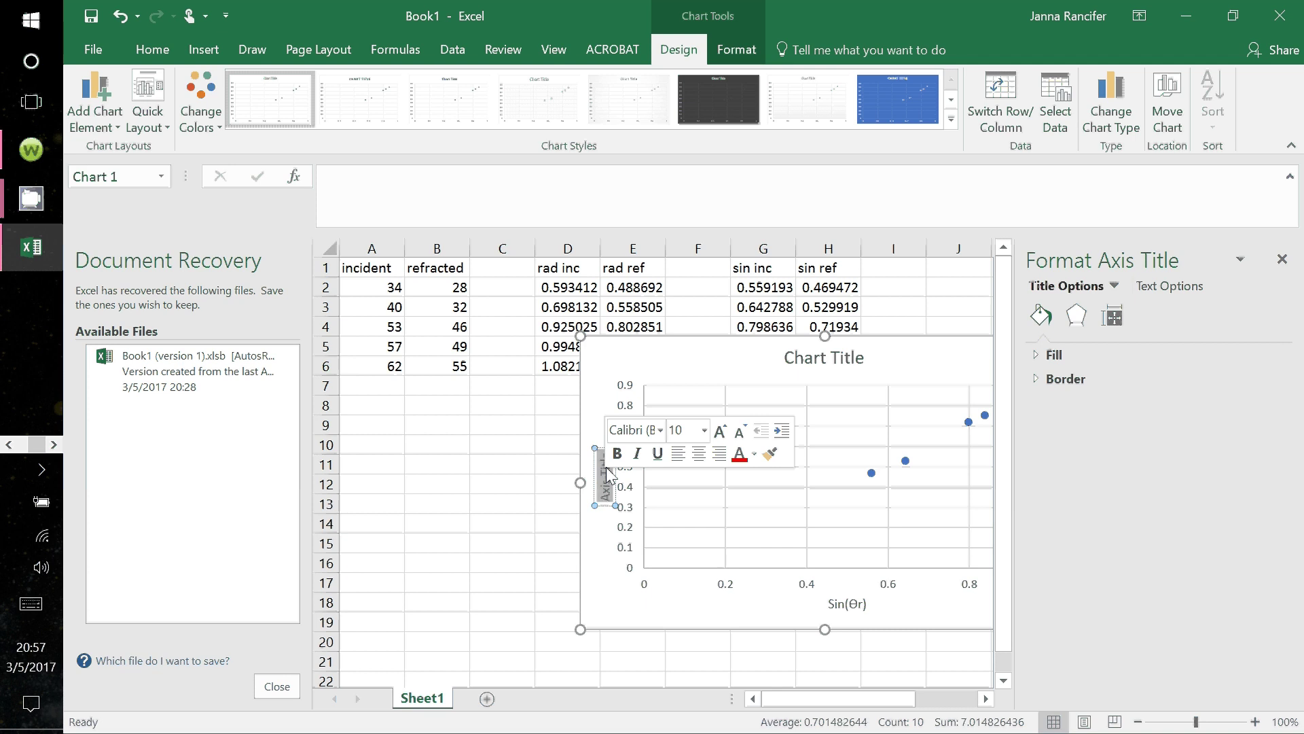
{"action": "type", "text": "S"}
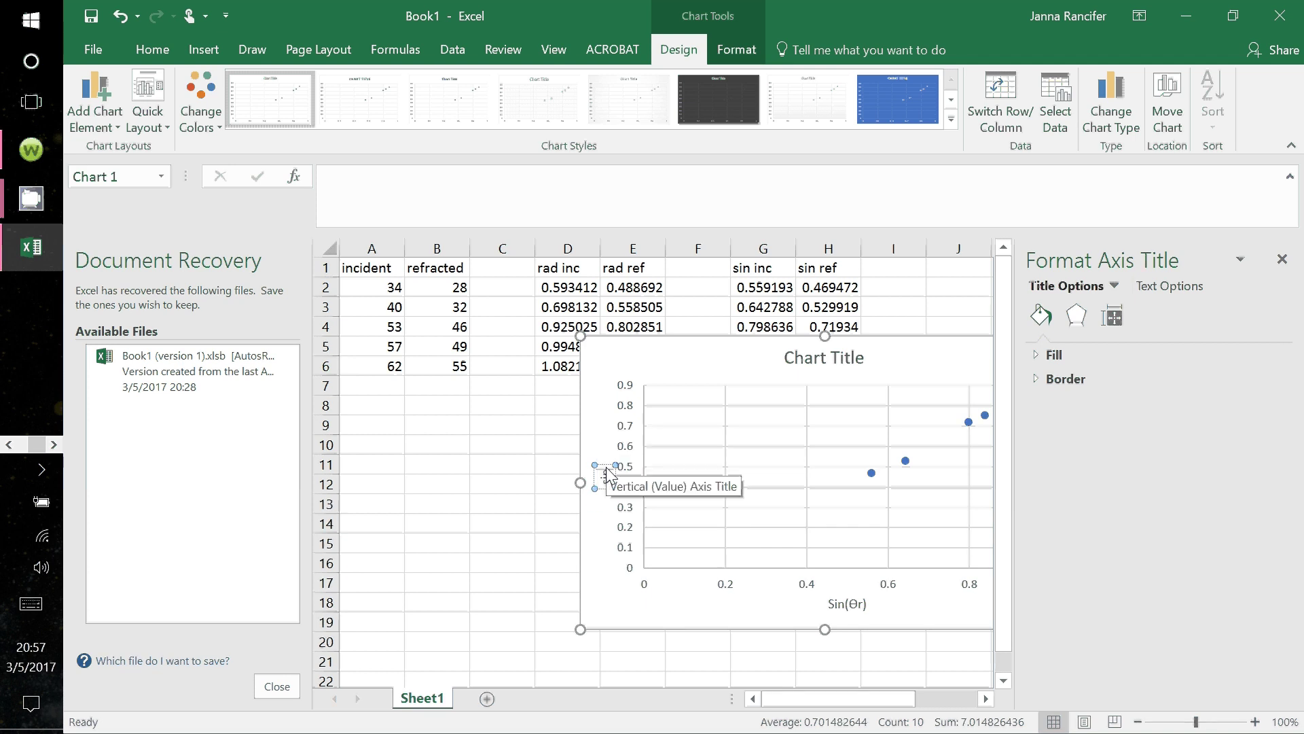
{"action": "type", "text": "in("}
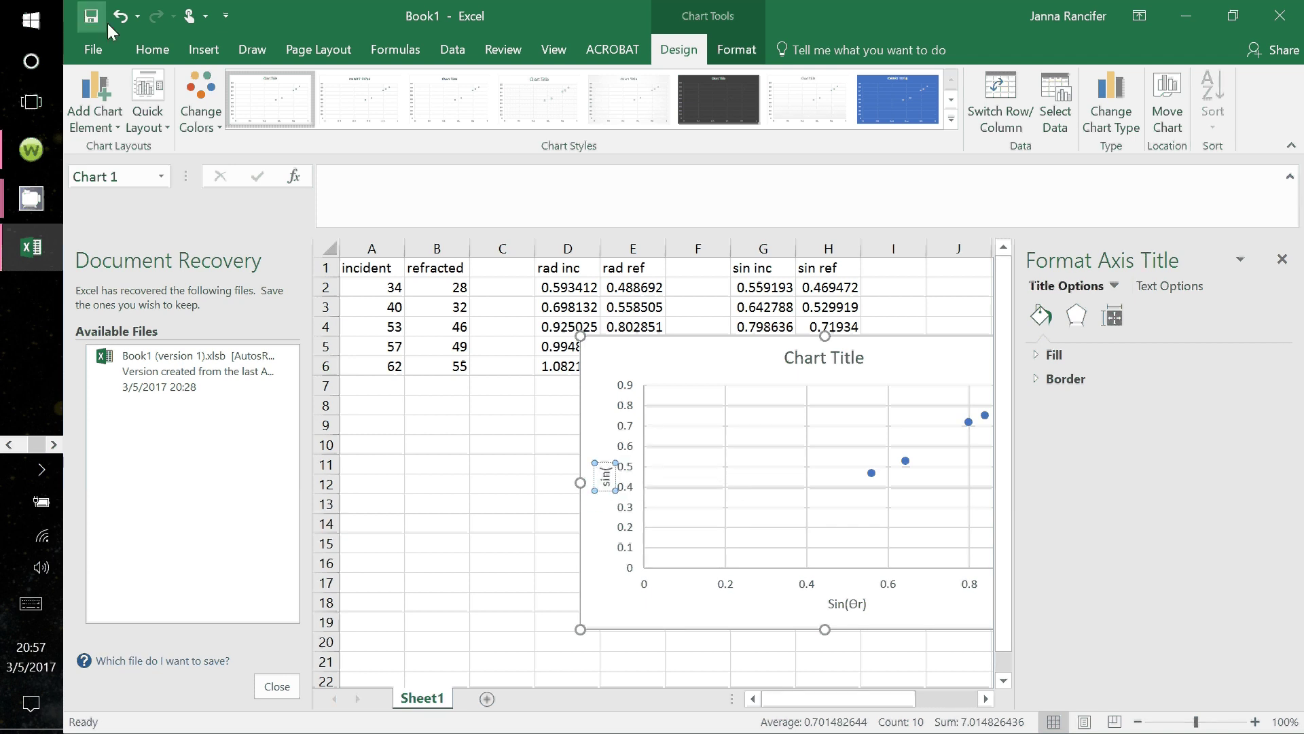
Insert the Greek capital Θ symbol and close the parenthesis to finish sin(Θi)
{"action": "left_click", "coordinate": [204, 49]}
{"action": "left_click", "coordinate": [1215, 102]}
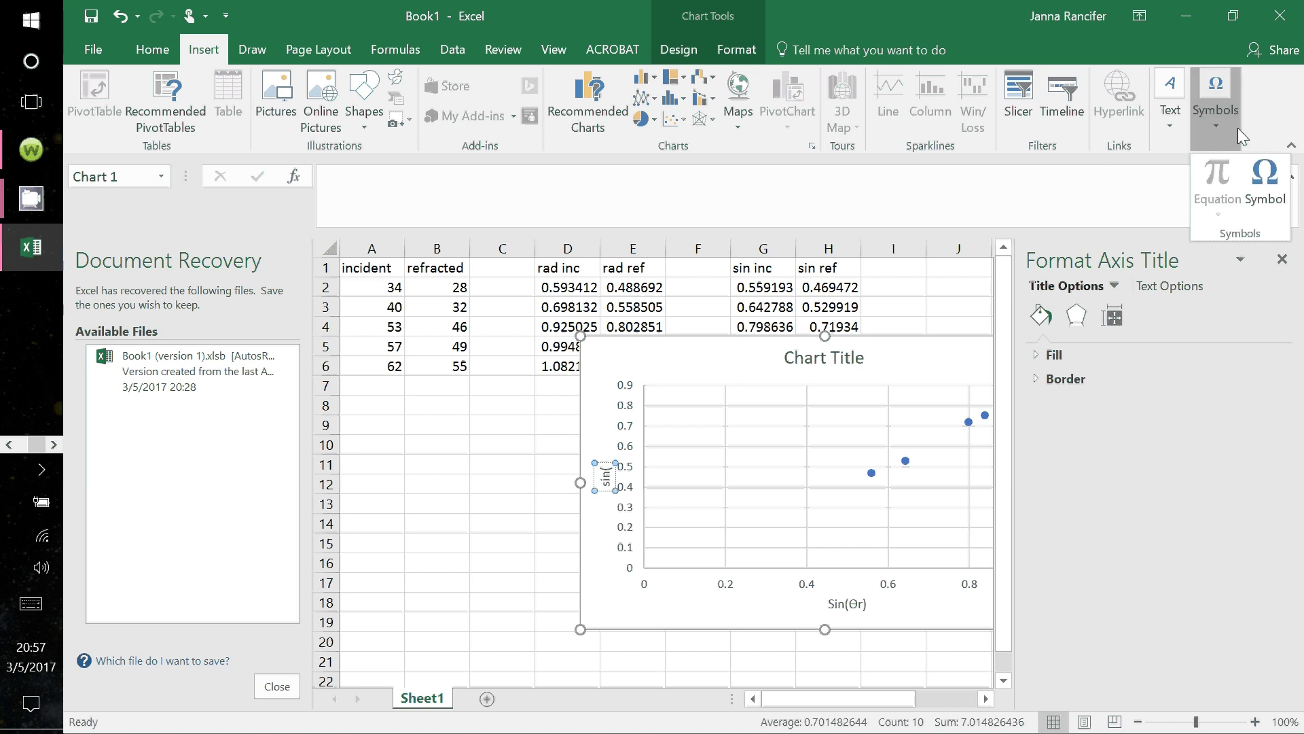
{"action": "left_click", "coordinate": [1260, 178]}
{"action": "left_click", "coordinate": [830, 549]}
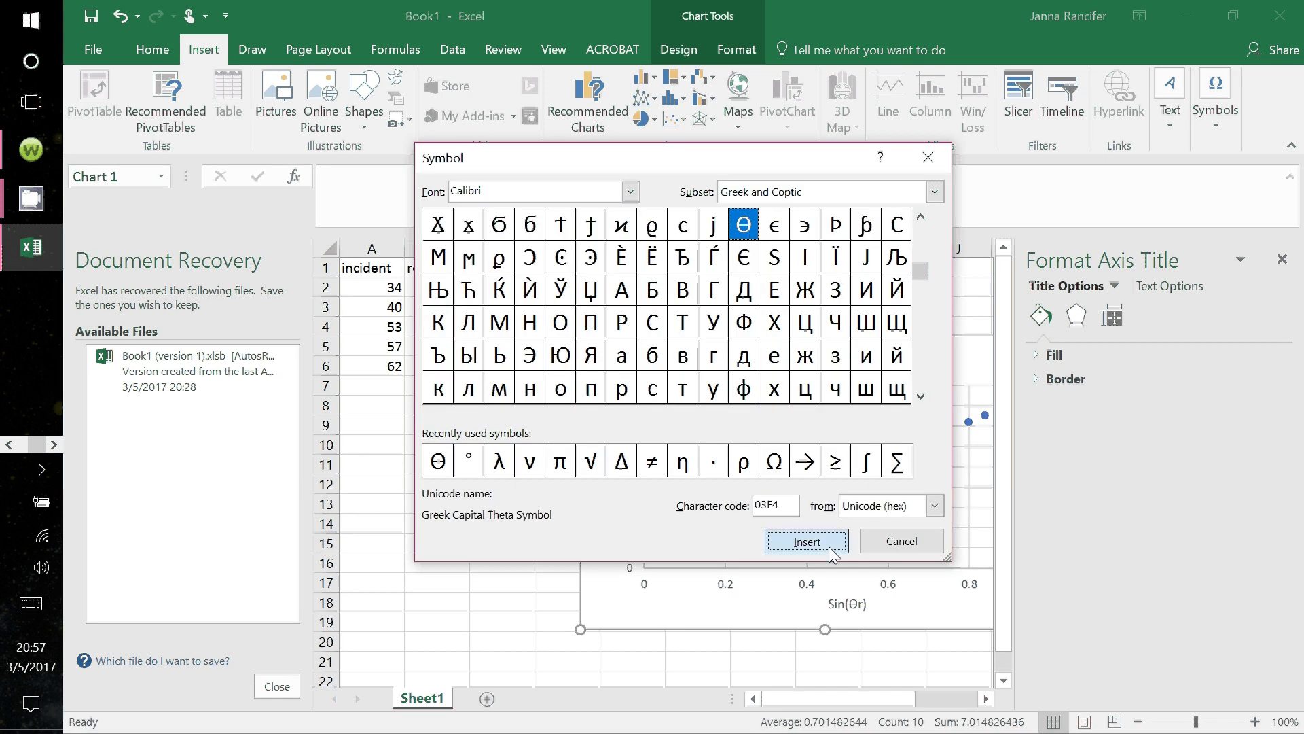
{"action": "left_click", "coordinate": [901, 541]}
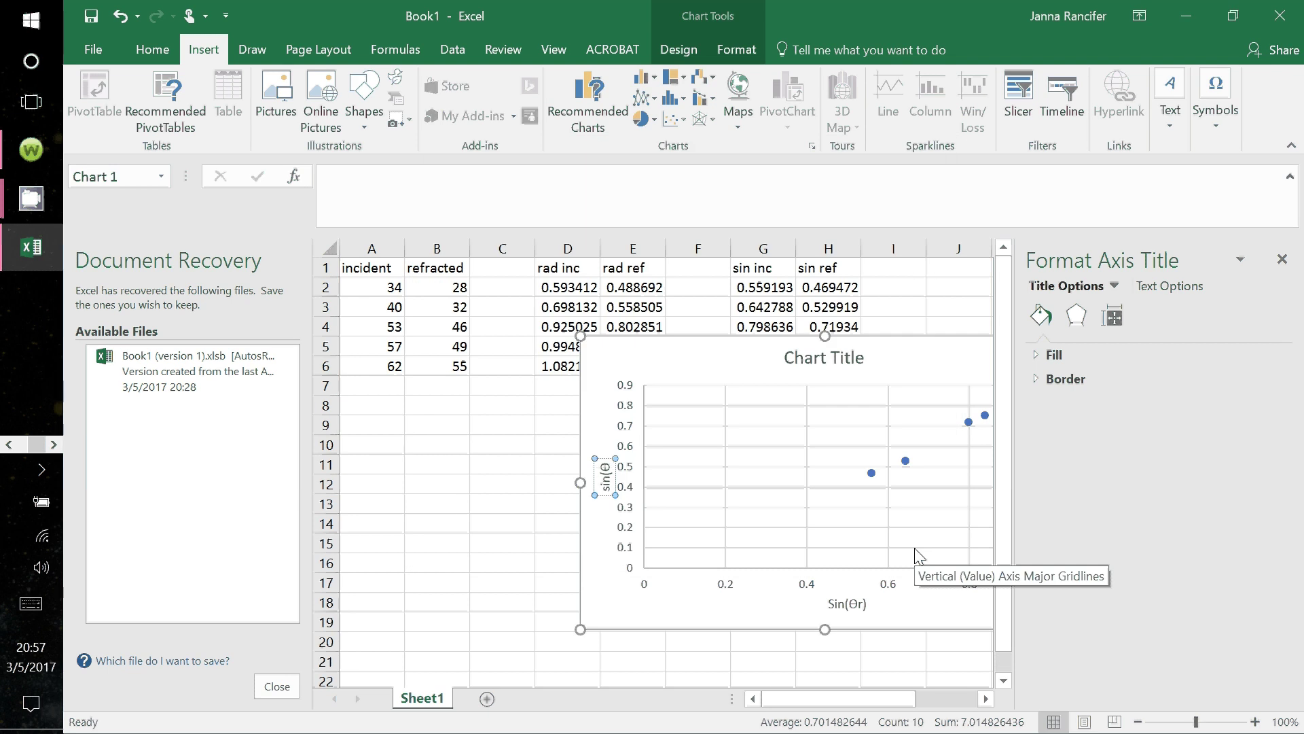
{"action": "type", "text": ")"}
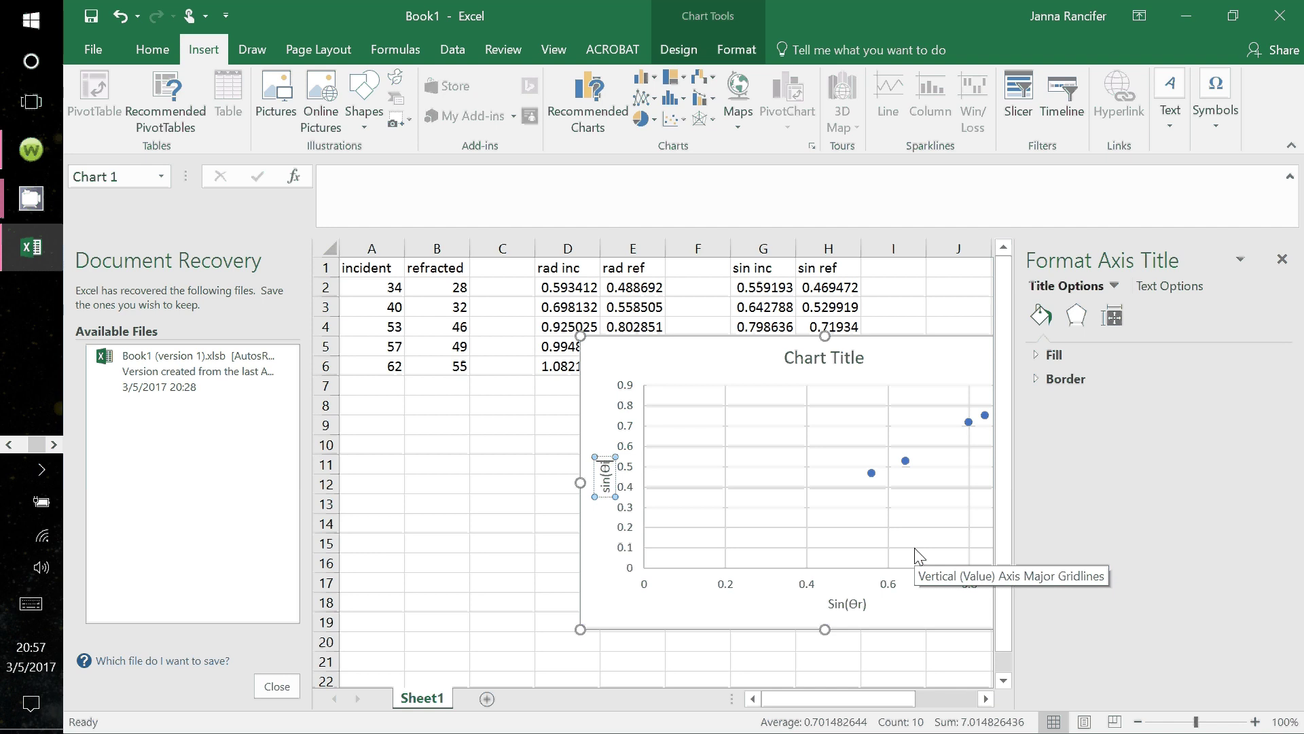
{"action": "type", "text": ")"}
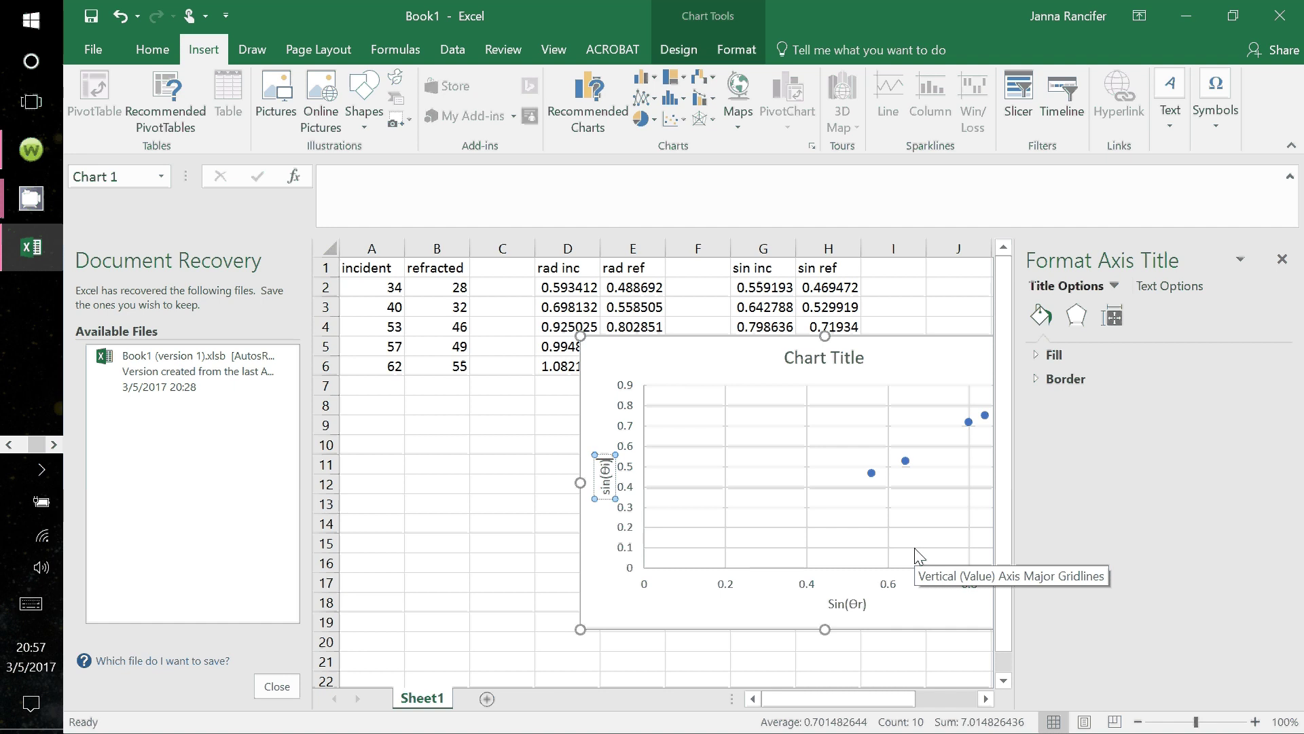
Title the chart 'Refracted Angles with Acrylic Lens'
{"action": "left_click", "coordinate": [826, 358]}
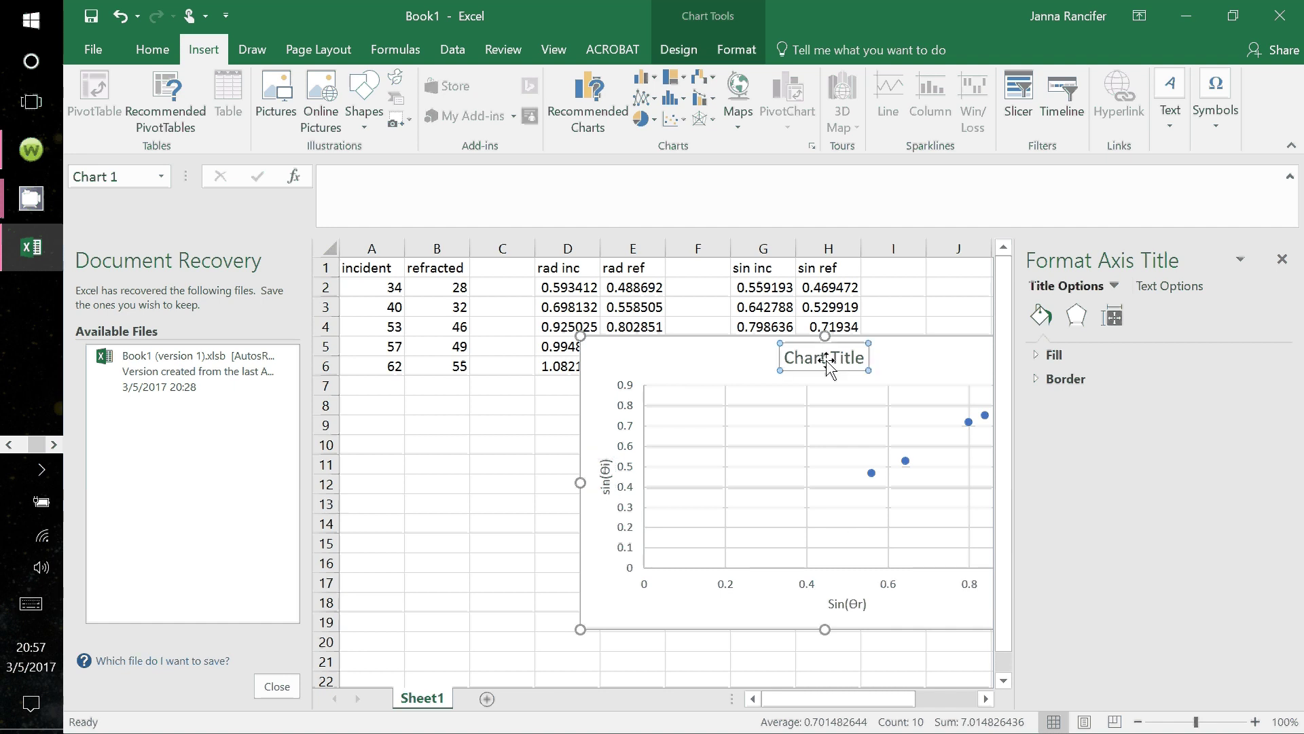
{"action": "triple_click", "coordinate": [826, 358]}
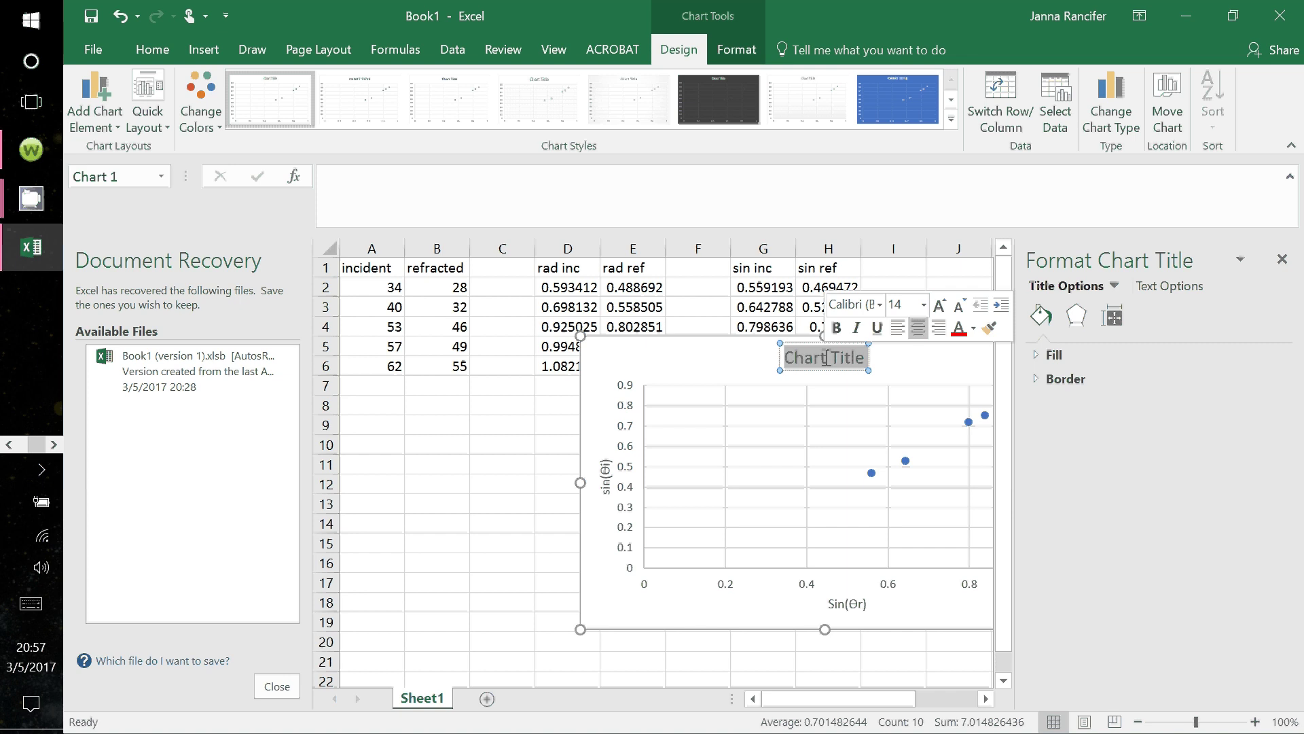
{"action": "type", "text": "Refrac"}
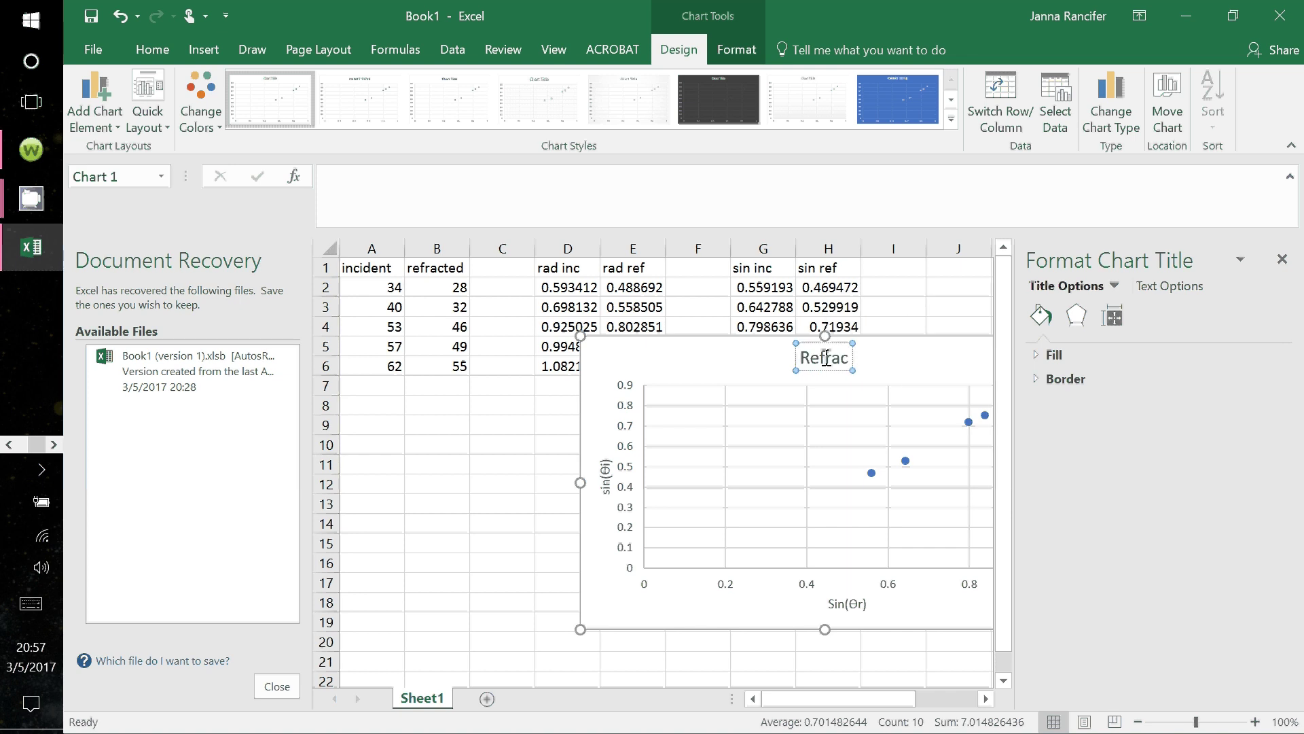
{"action": "type", "text": "ted"}
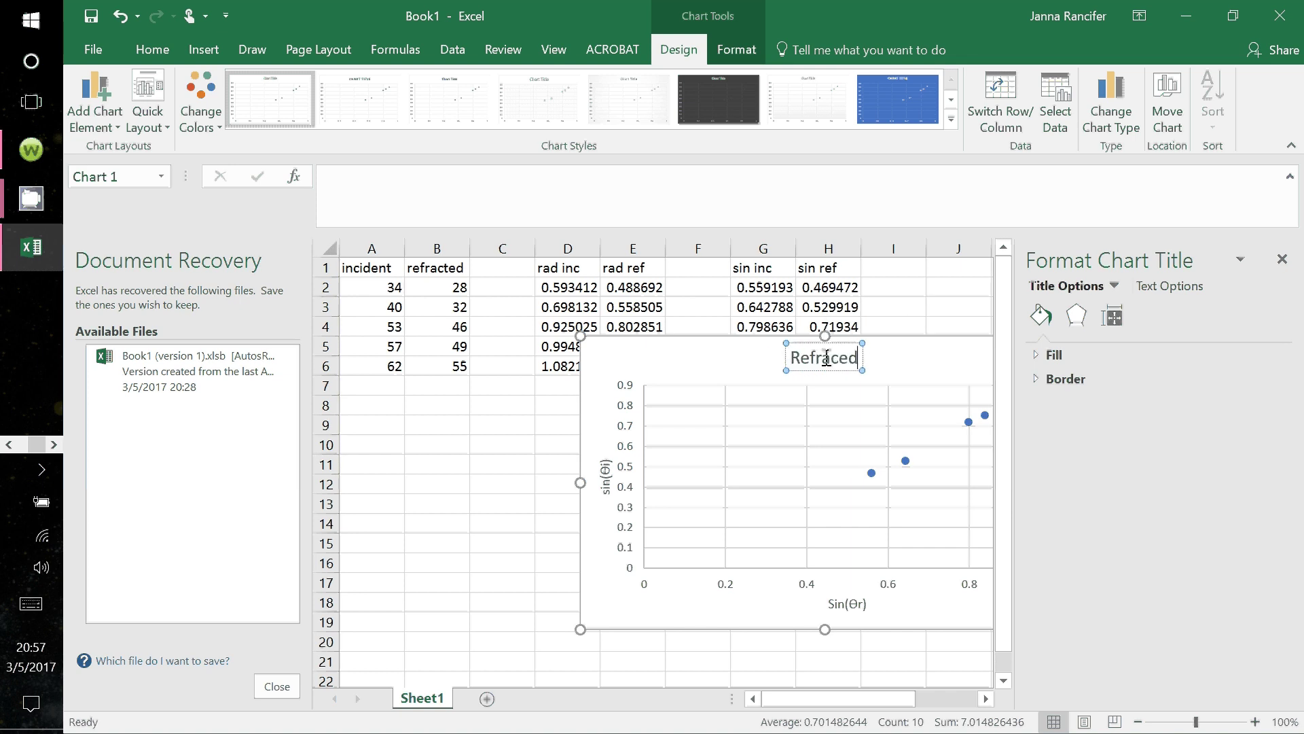
{"action": "type", "text": " Angles with A"}
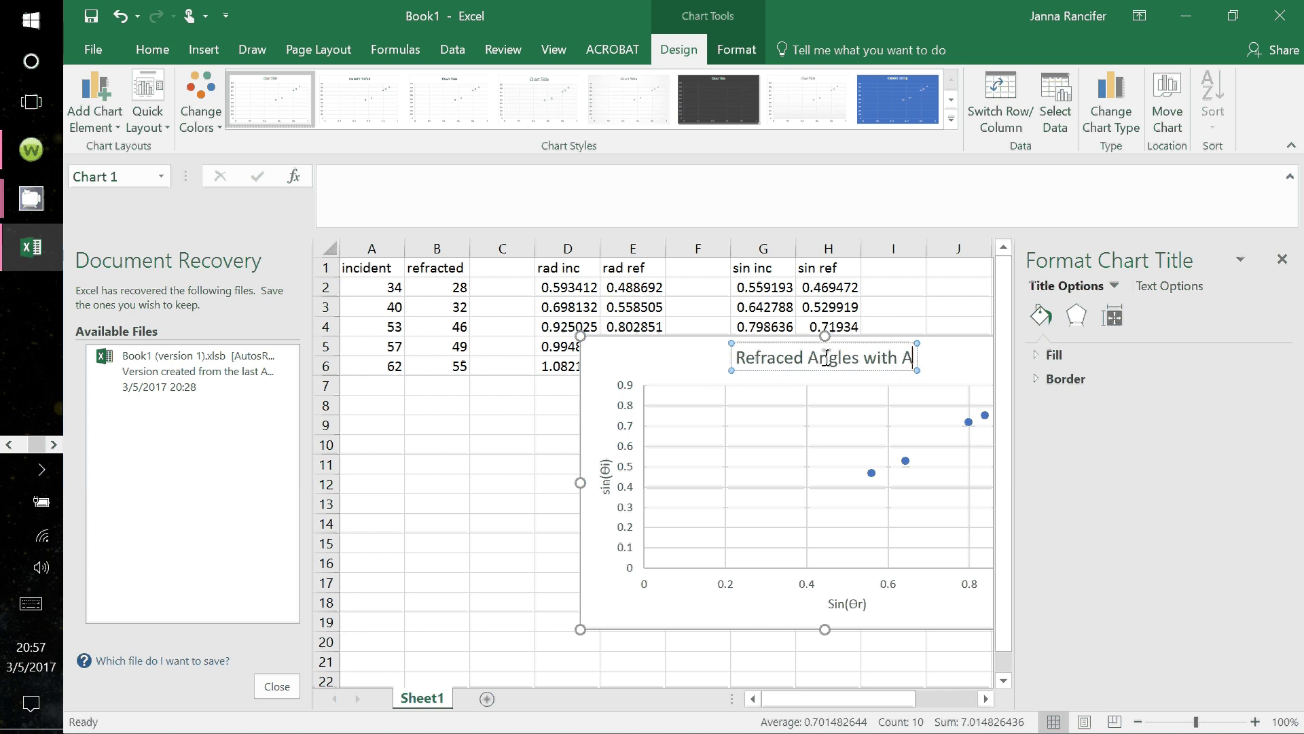
{"action": "type", "text": "cry"}
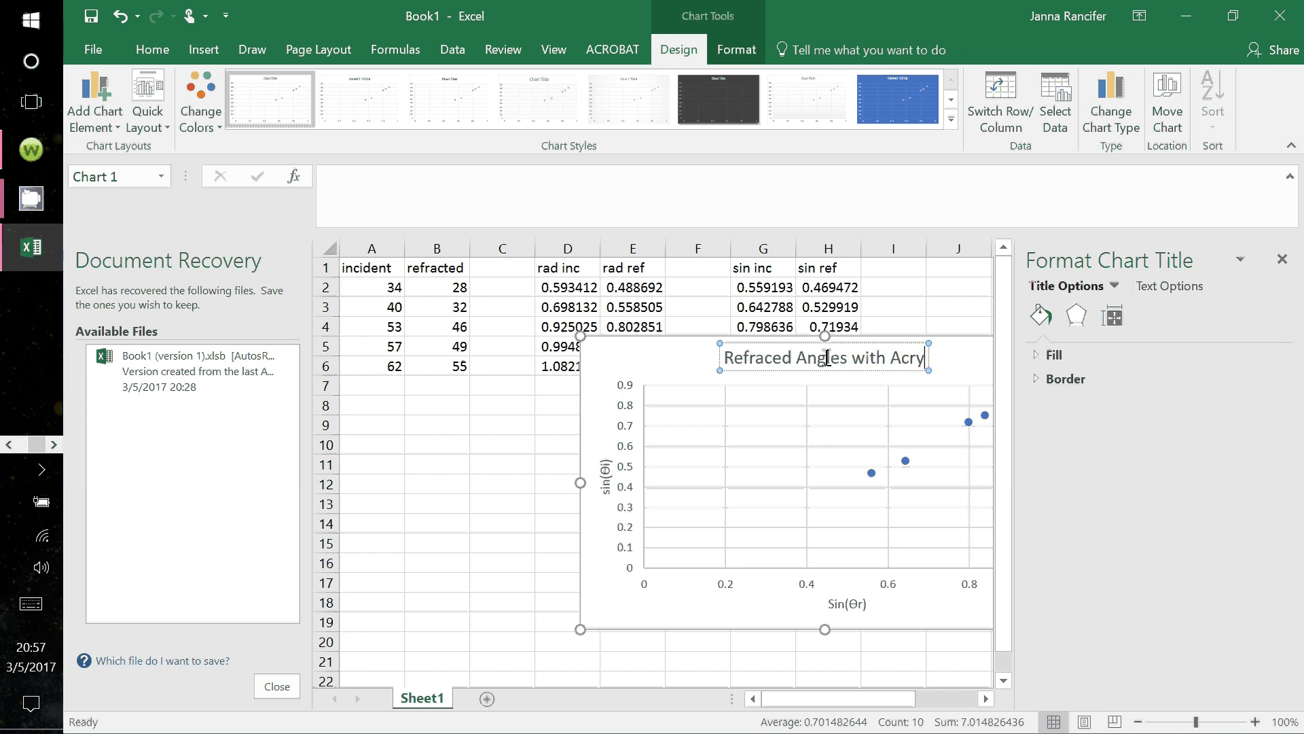
{"action": "type", "text": "lic Lens"}
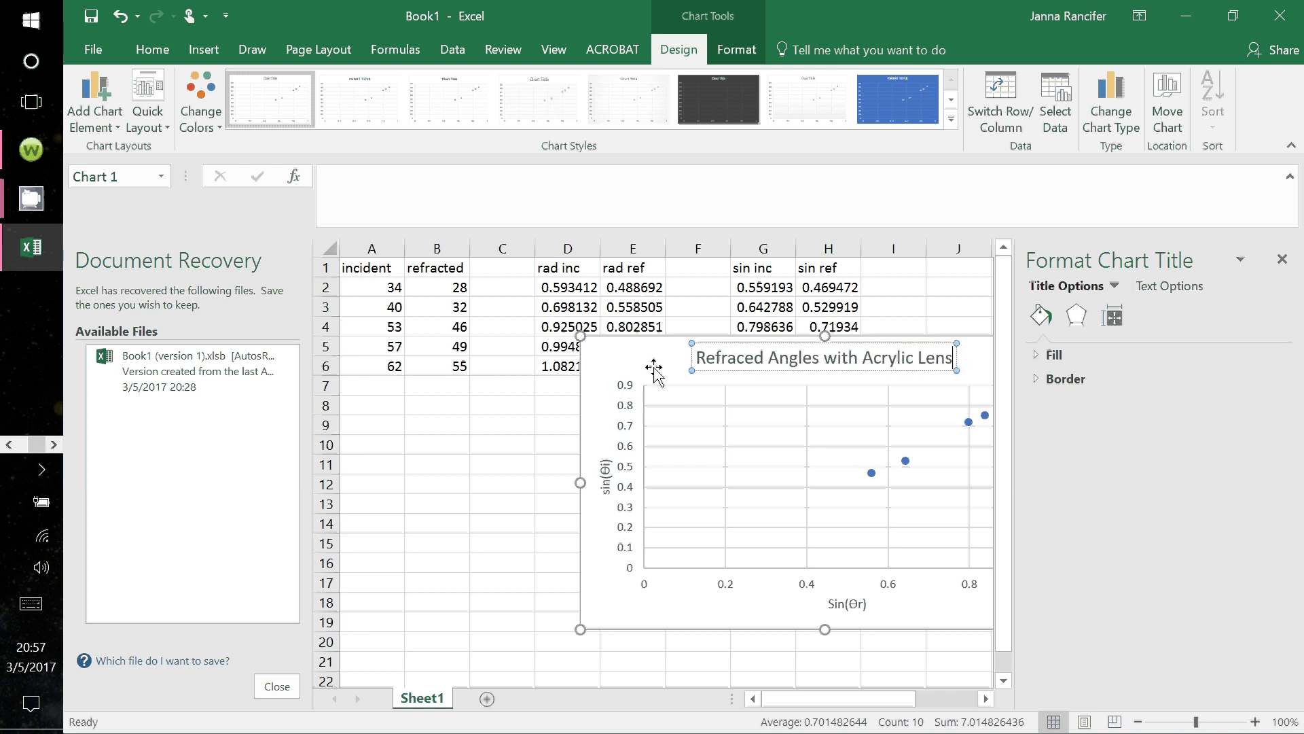
Shift the chart further left on the sheet
{"action": "left_click_drag", "start_coordinate": [641, 354], "coordinate": [495, 312]}
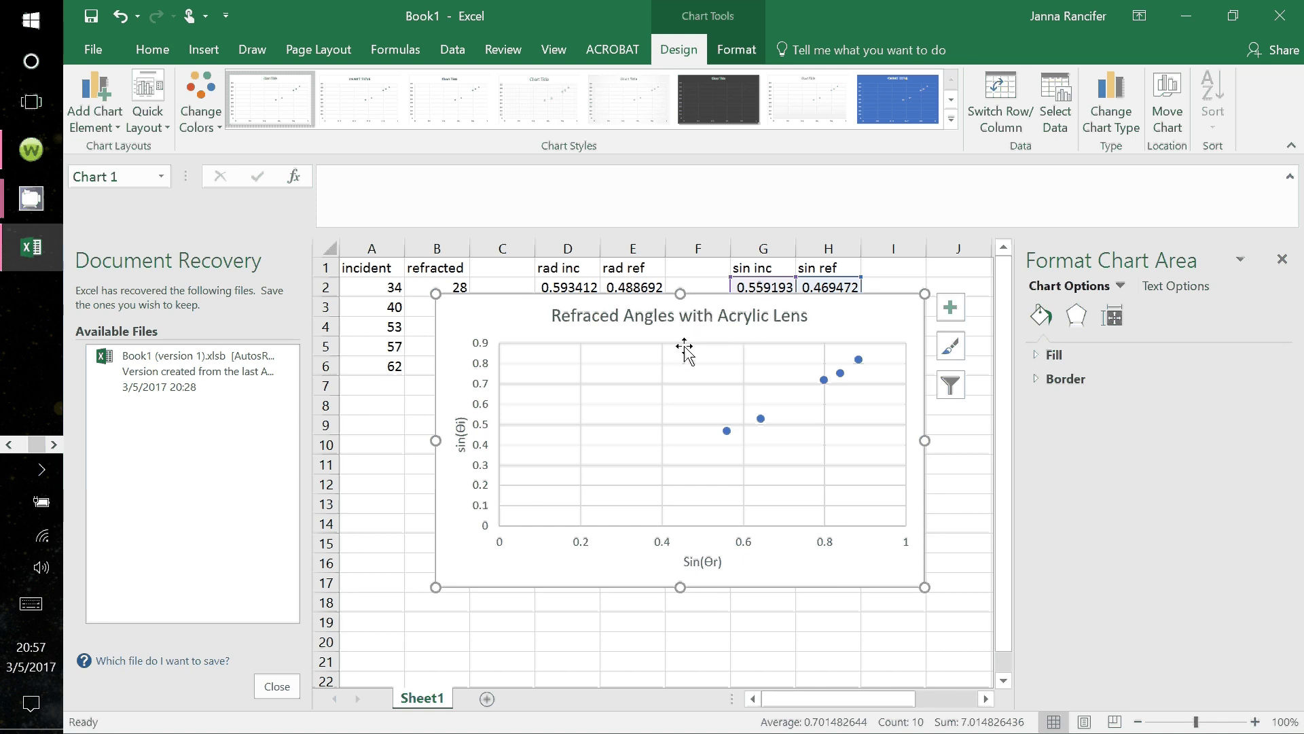
{"action": "left_click", "coordinate": [603, 317]}
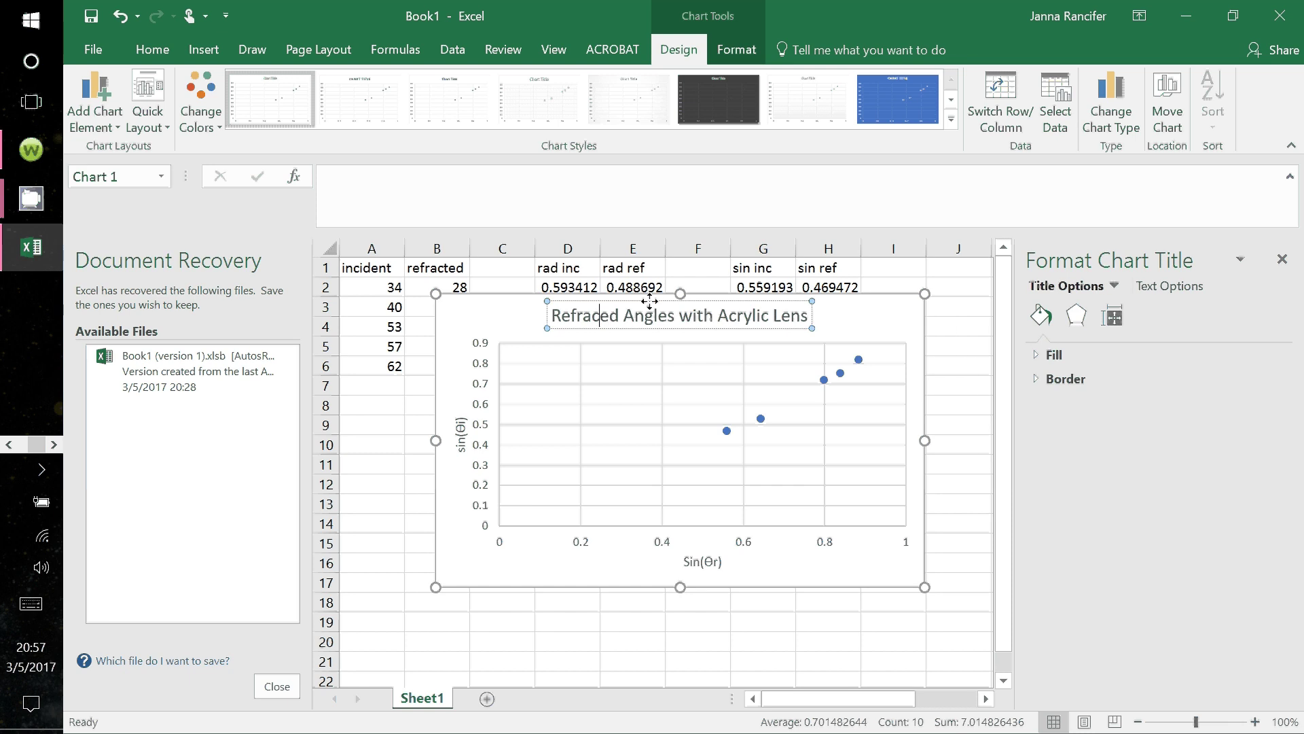
{"action": "left_click", "coordinate": [602, 317]}
{"action": "left_click", "coordinate": [864, 319]}
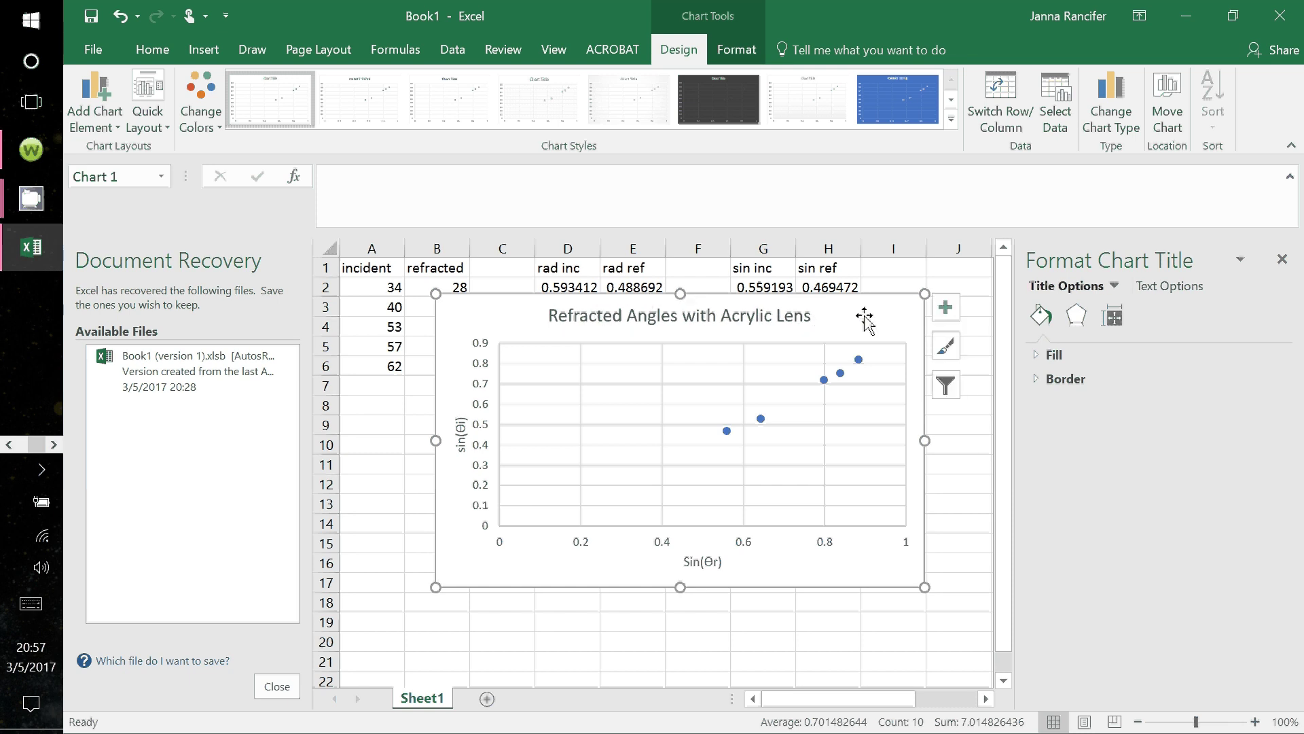
Add a linear trendline to the scatter points and display its equation on the chart
{"action": "left_click", "coordinate": [954, 312]}
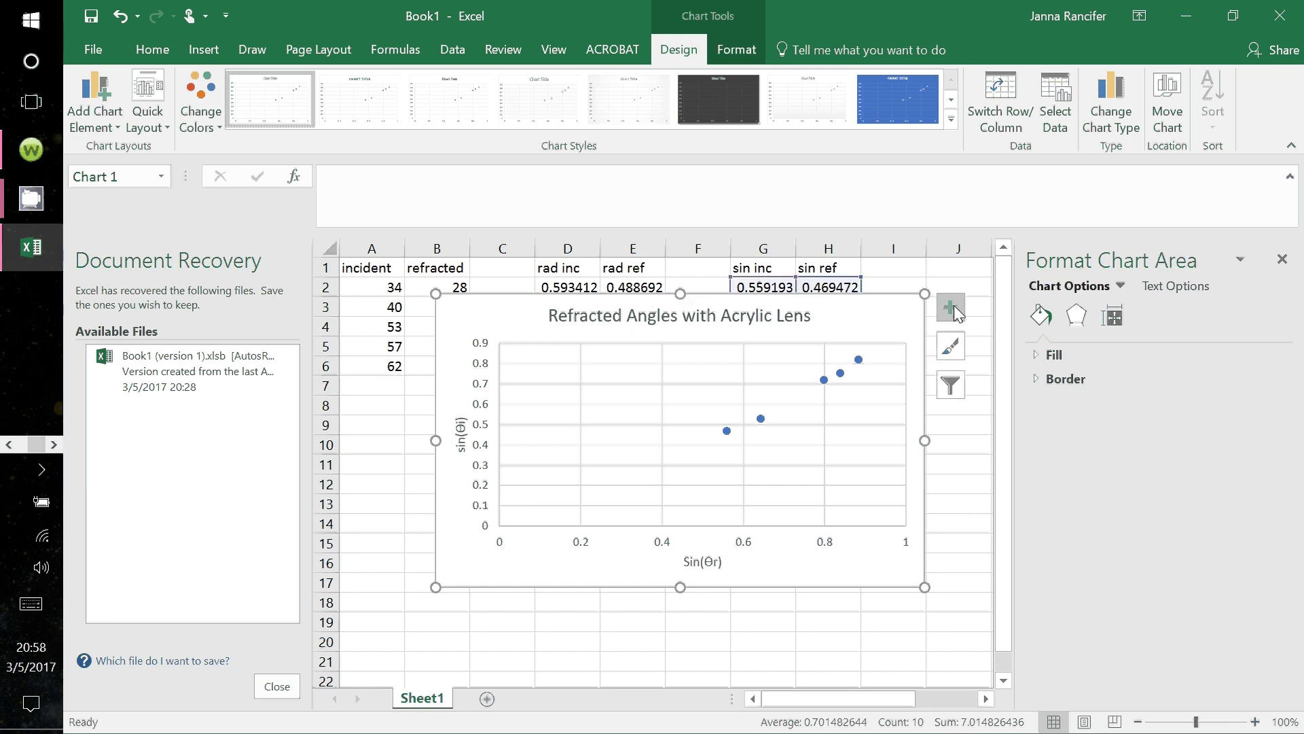
{"action": "left_click", "coordinate": [952, 310]}
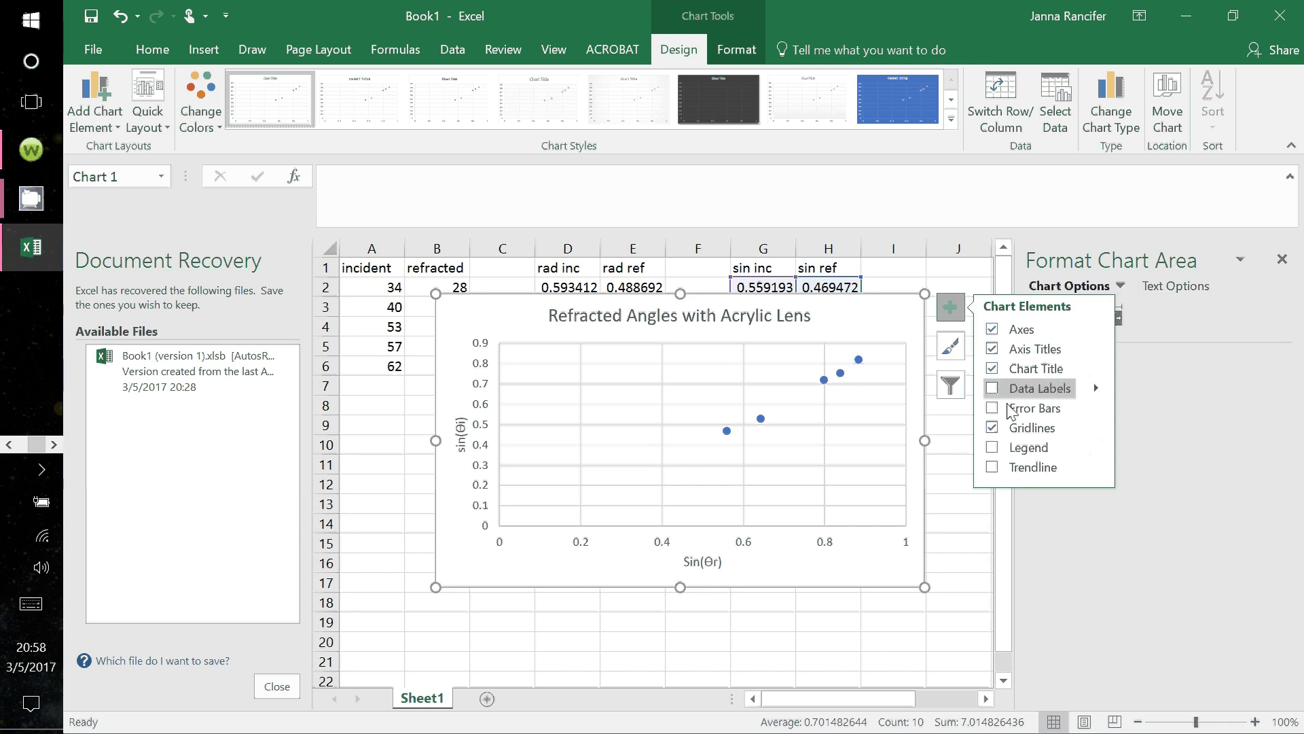
{"action": "left_click", "coordinate": [1012, 468]}
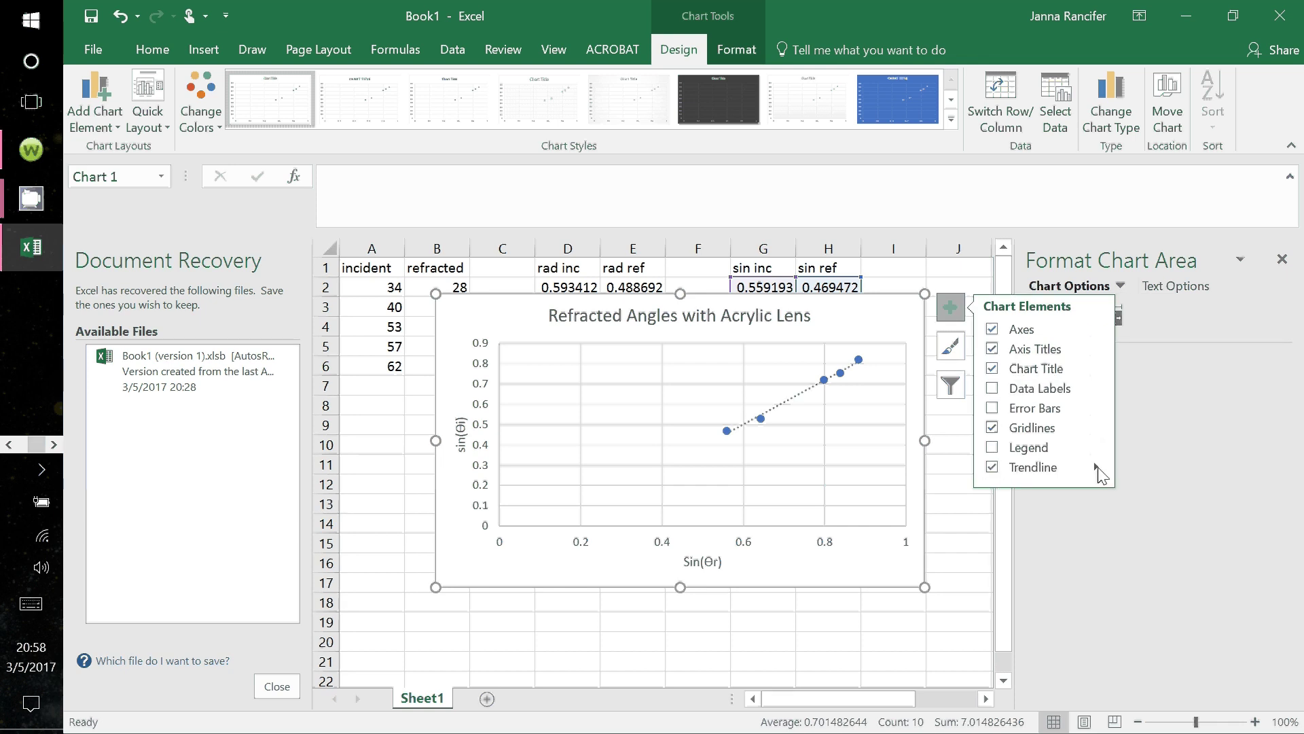
{"action": "left_click", "coordinate": [1097, 468]}
{"action": "left_click", "coordinate": [1160, 568]}
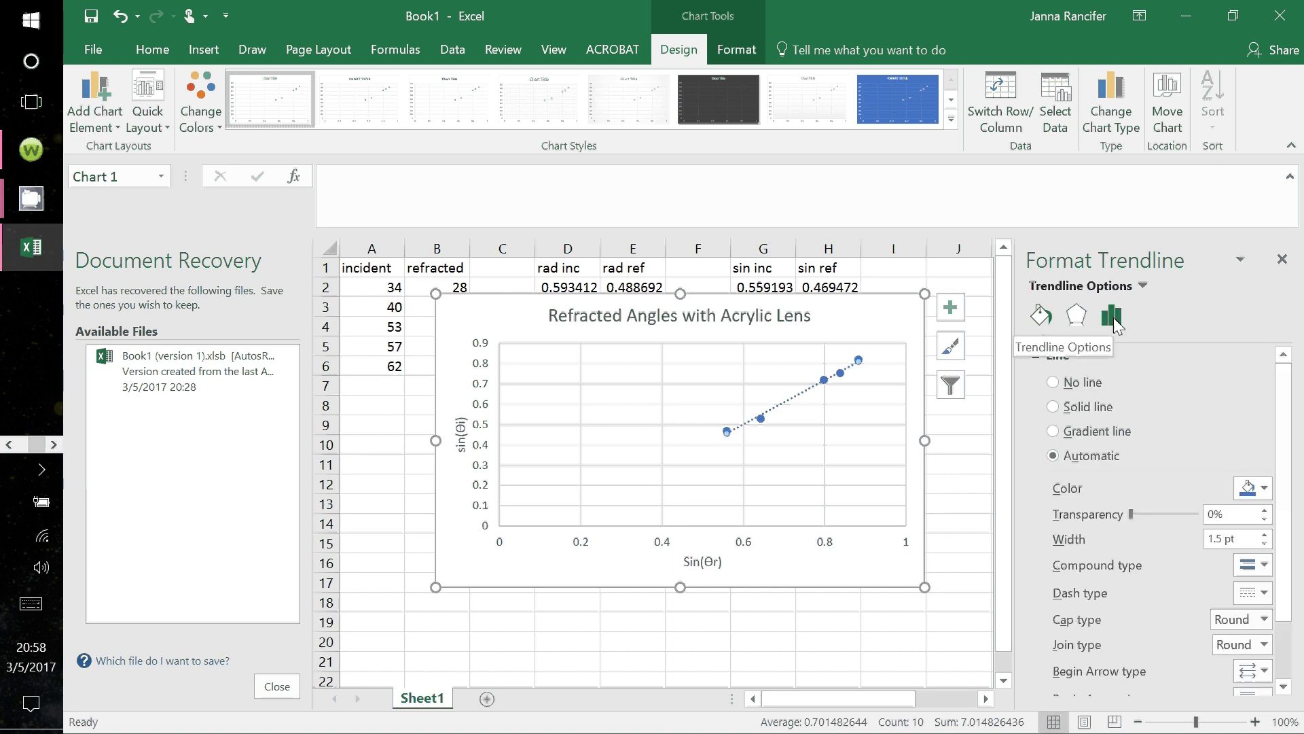
{"action": "left_click", "coordinate": [1112, 320]}
{"action": "scroll", "coordinate": [1148, 419], "scroll_direction": "down", "scroll_amount": 2}
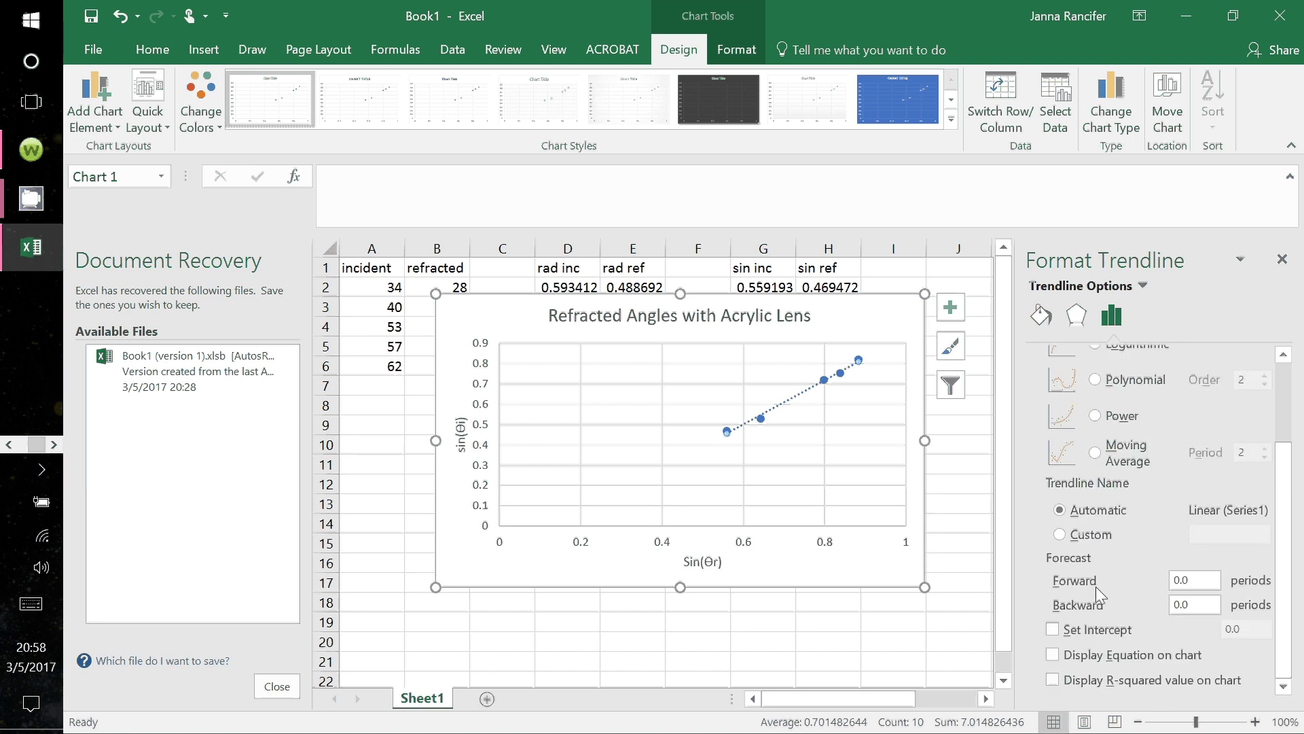
{"action": "left_click", "coordinate": [1052, 655]}
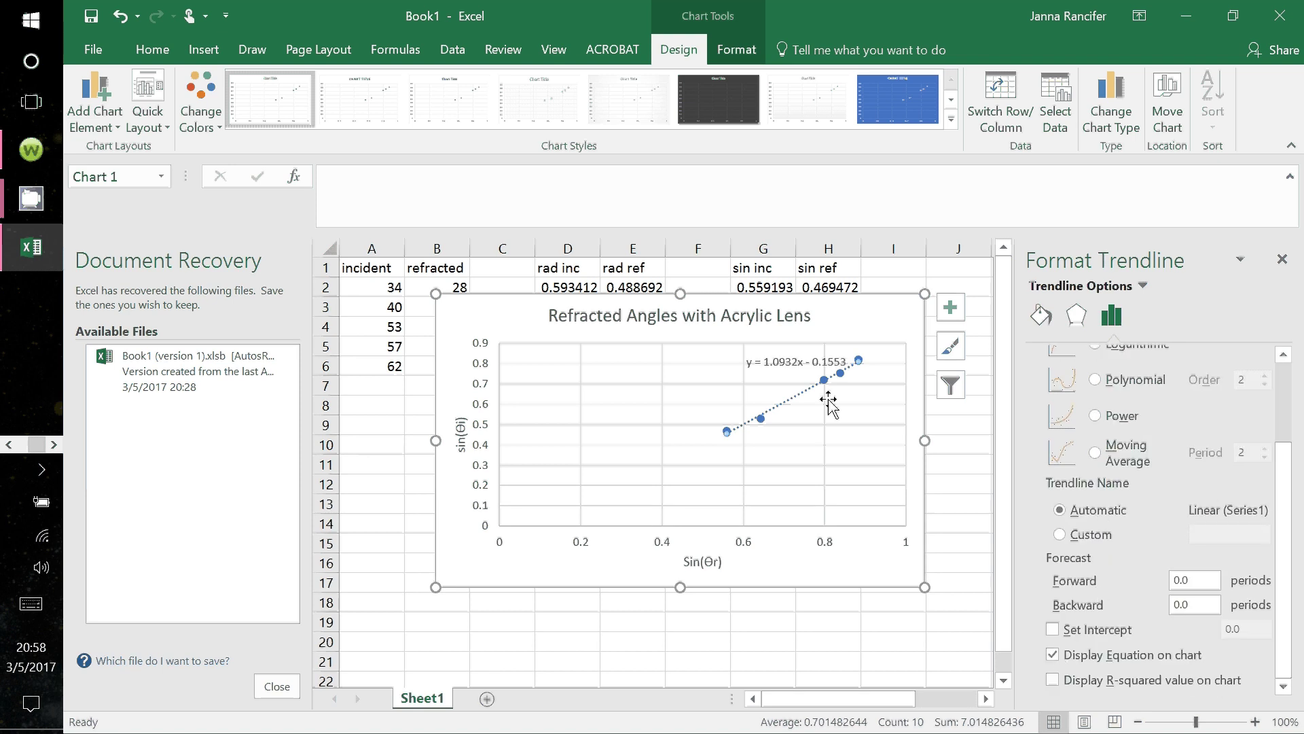
Move the equation label y = 1.0932x - 0.1553 down and left inside the plot area
{"action": "left_click", "coordinate": [780, 354]}
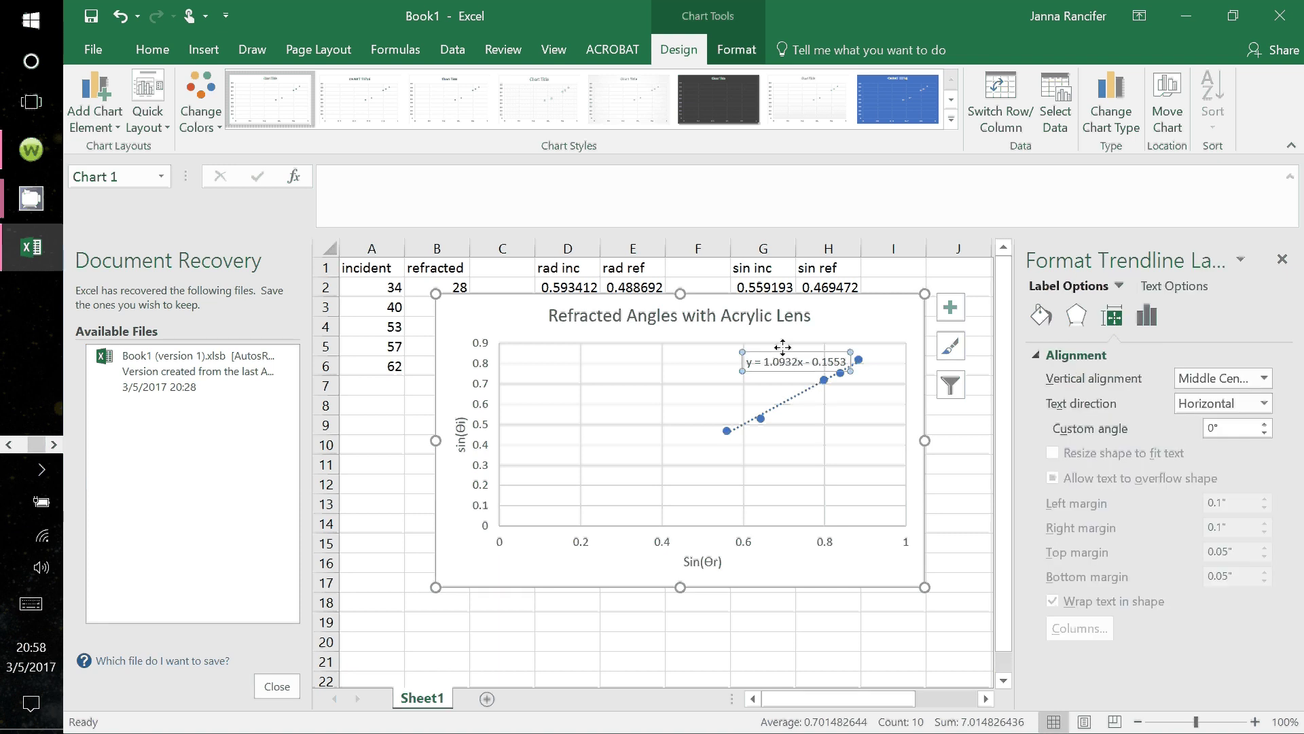
{"action": "left_click_drag", "start_coordinate": [765, 358], "coordinate": [744, 366]}
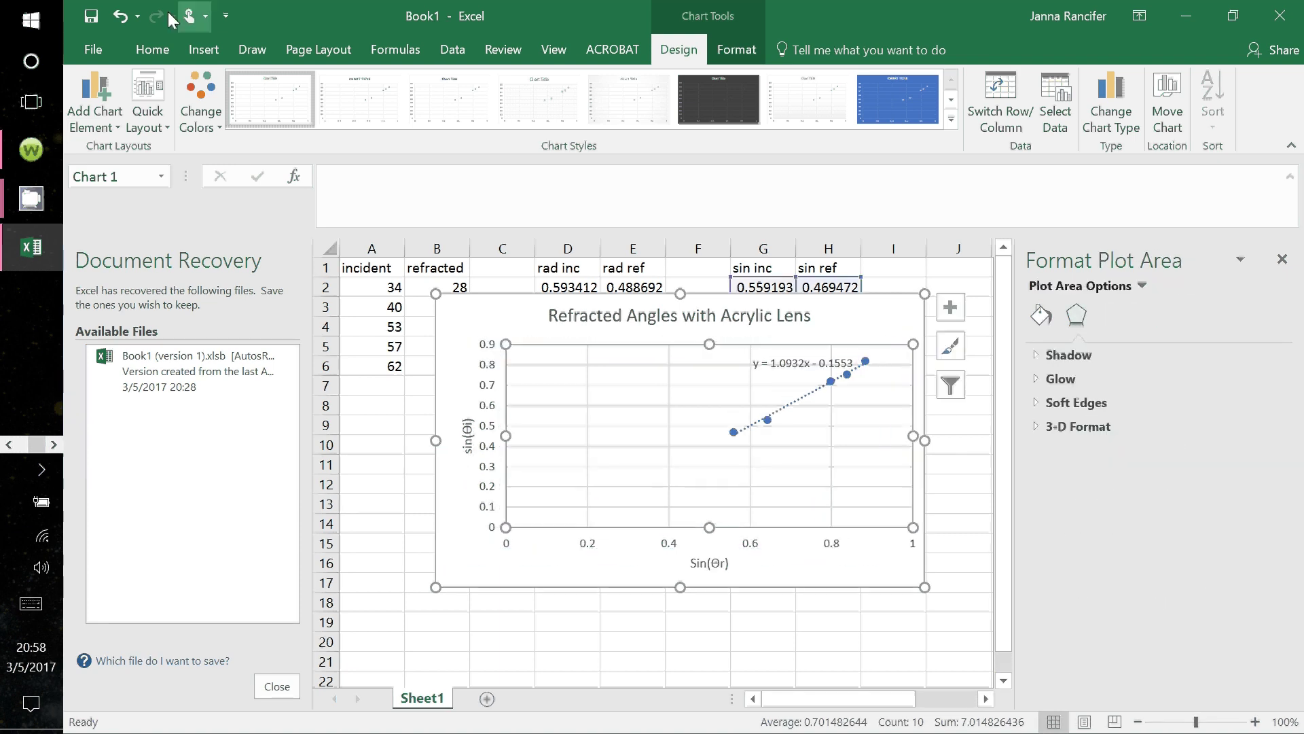
{"action": "left_click", "coordinate": [120, 16]}
{"action": "left_click", "coordinate": [775, 349]}
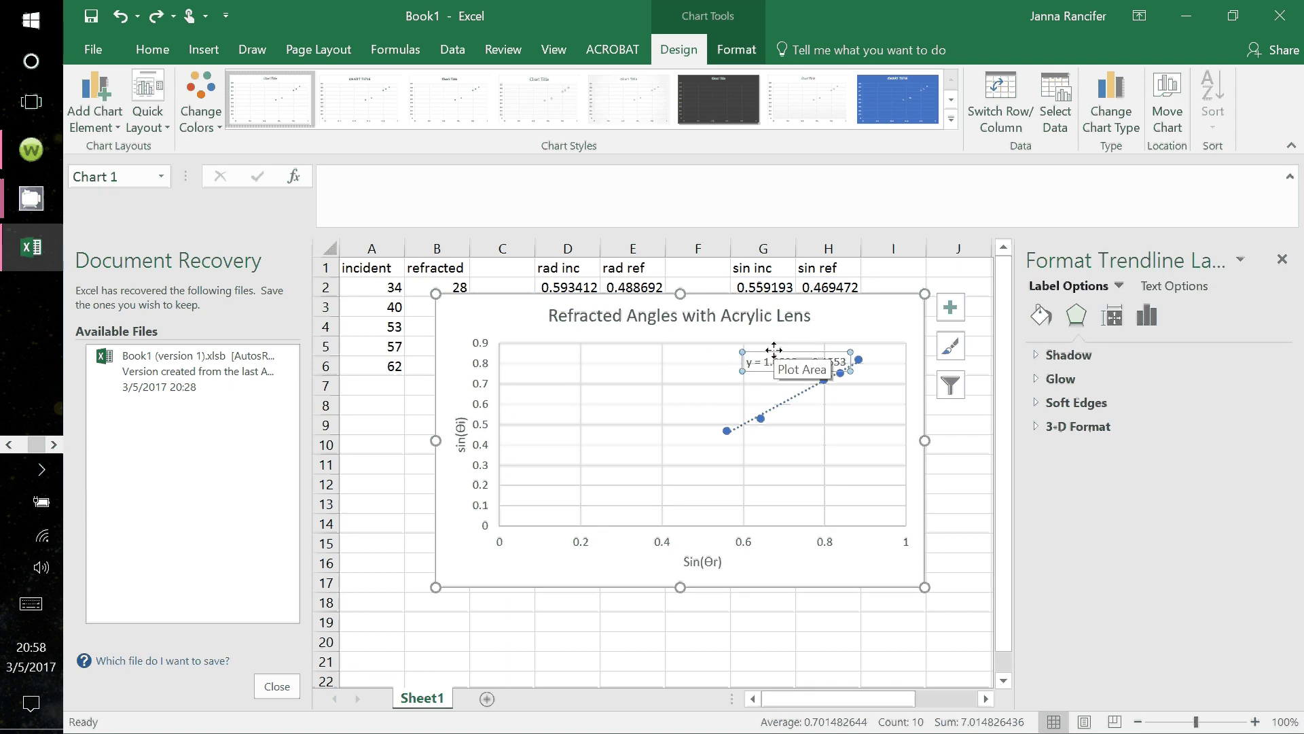
{"action": "left_click_drag", "start_coordinate": [774, 350], "coordinate": [714, 375]}
{"action": "left_click", "coordinate": [691, 376]}
{"action": "key", "text": "shift+Left"}
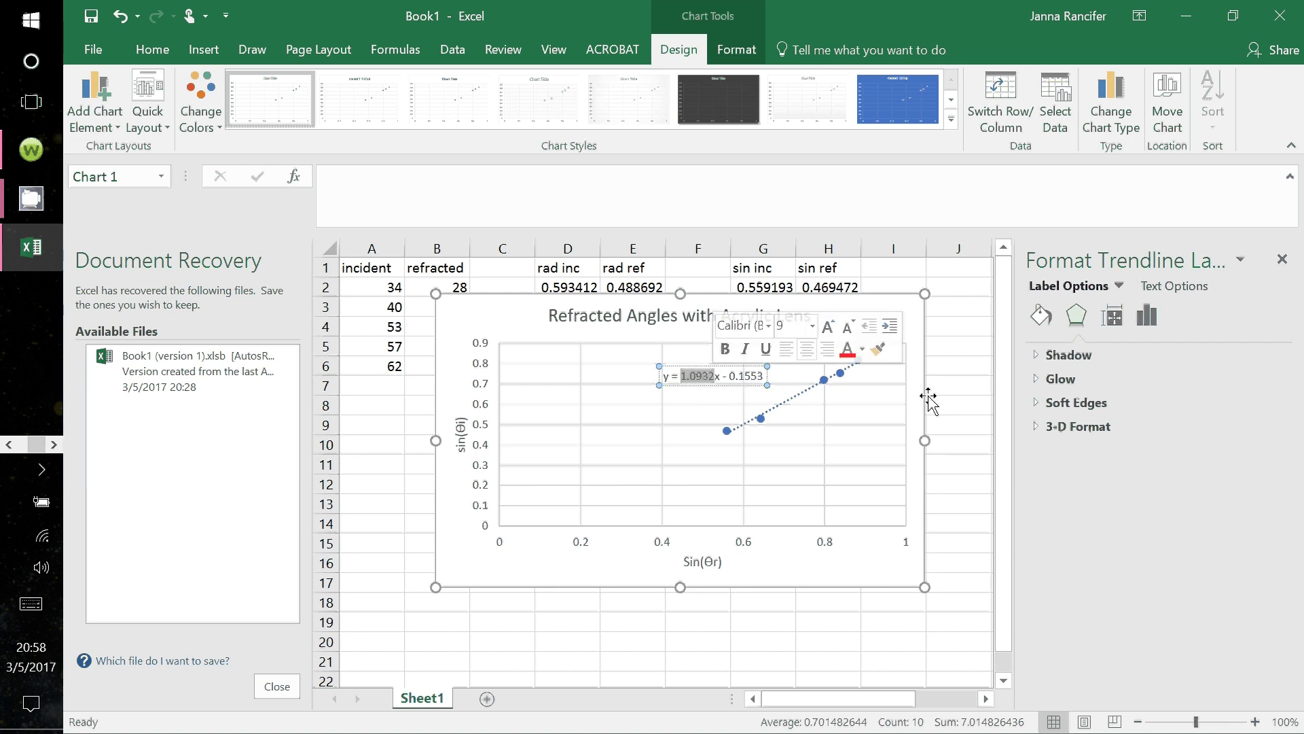